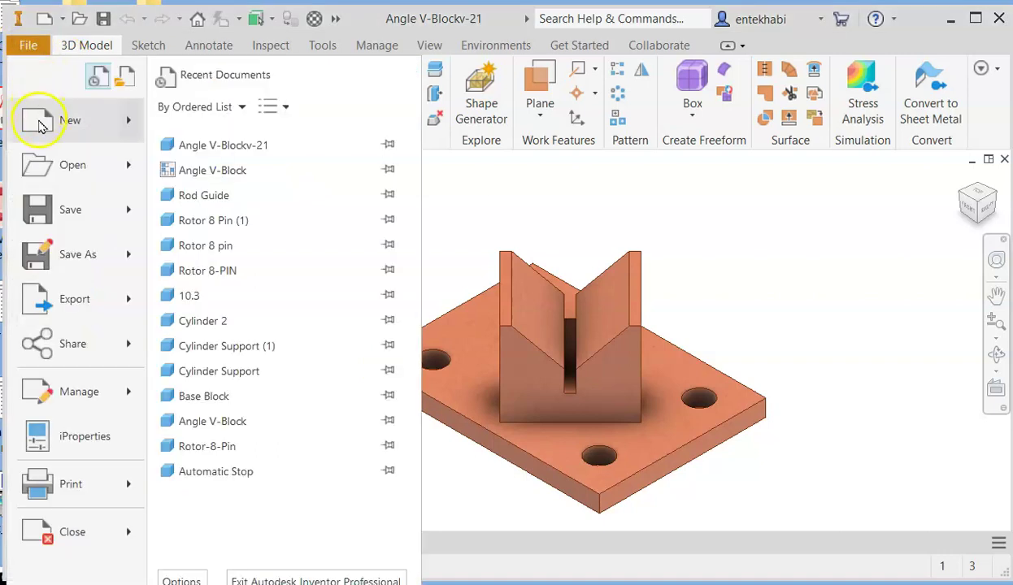
Create a new part, Part4, from the Standard (in).ipt template.
{"action": "left_click", "coordinate": [39, 122]}
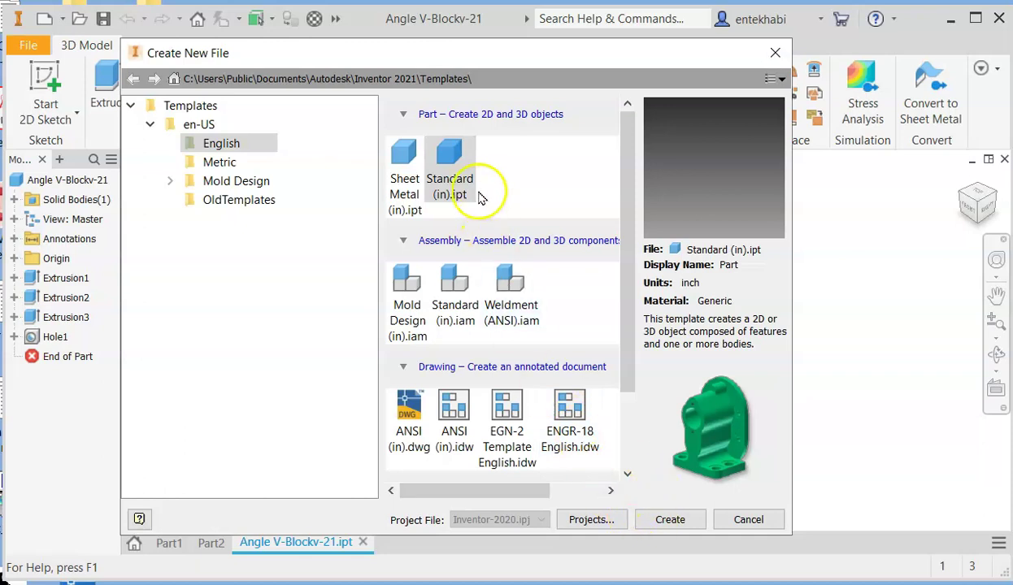
{"action": "left_click", "coordinate": [451, 179]}
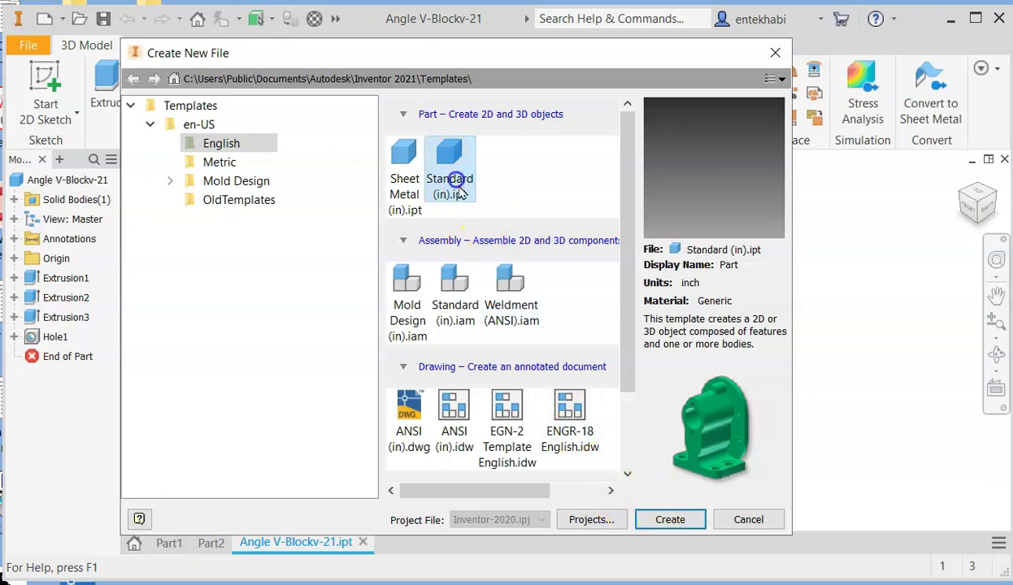
{"action": "left_click", "coordinate": [671, 520]}
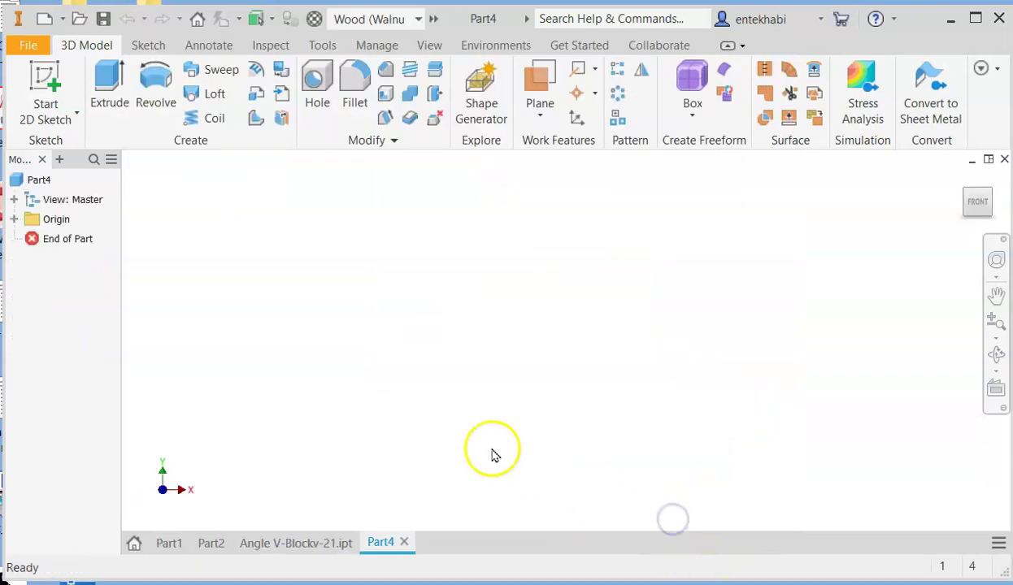
Start a sketch on the XY plane and draw a two-point centre rectangle at the origin.
{"action": "left_click", "coordinate": [71, 108]}
{"action": "left_click", "coordinate": [37, 146]}
{"action": "left_click", "coordinate": [505, 218]}
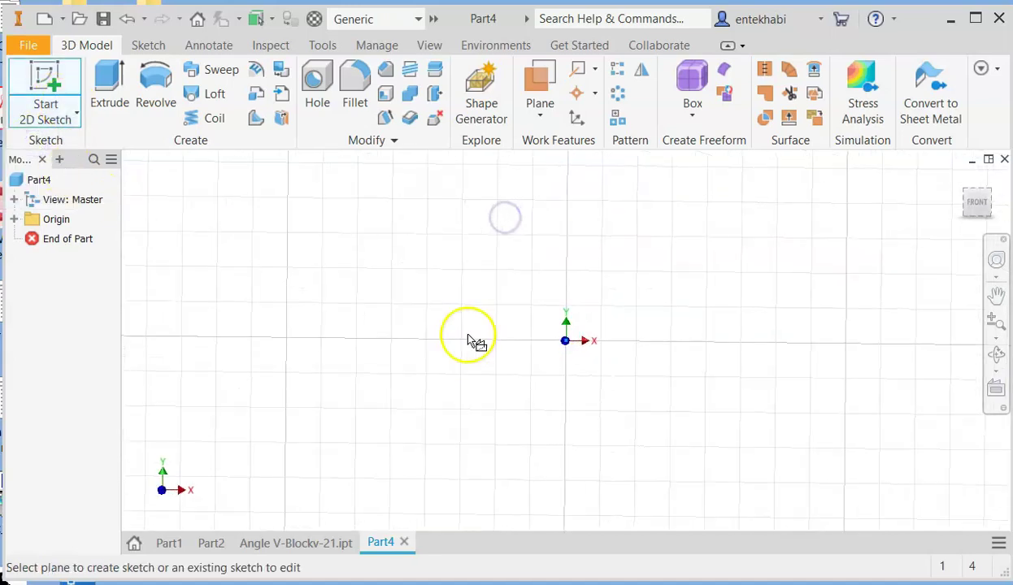
{"action": "left_click", "coordinate": [253, 119]}
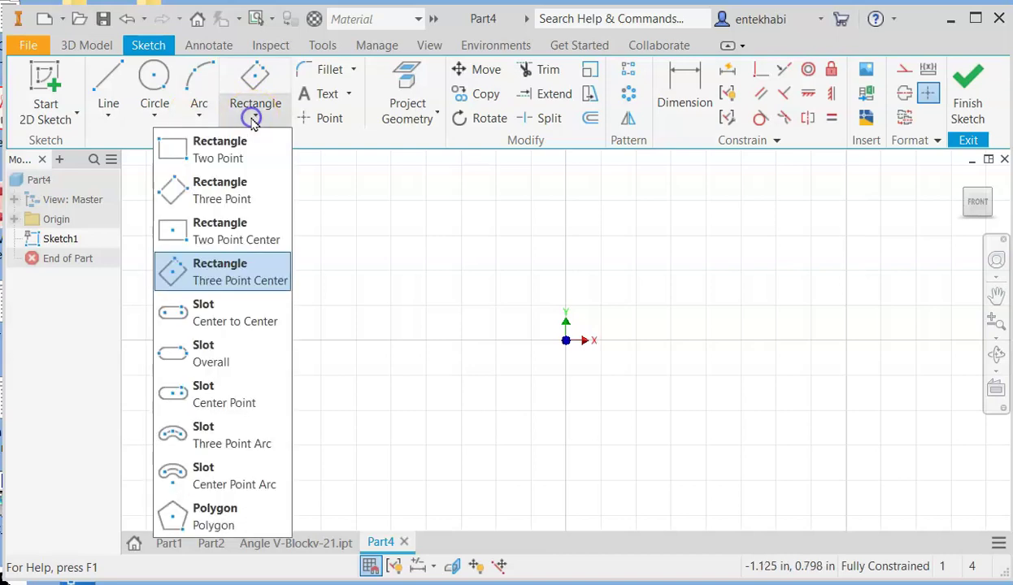
{"action": "left_click", "coordinate": [212, 229]}
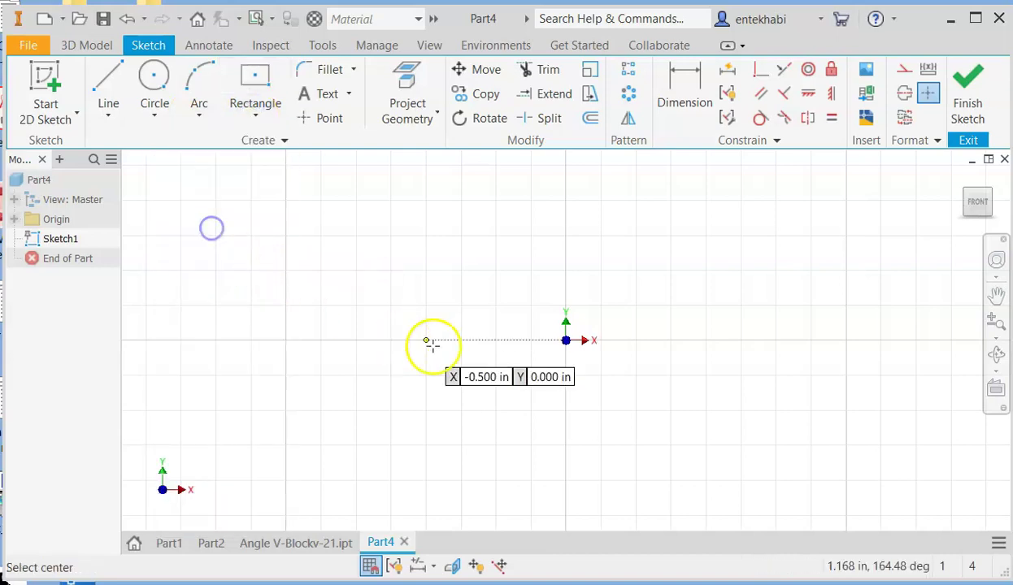
{"action": "left_click", "coordinate": [567, 339]}
{"action": "left_click", "coordinate": [828, 306]}
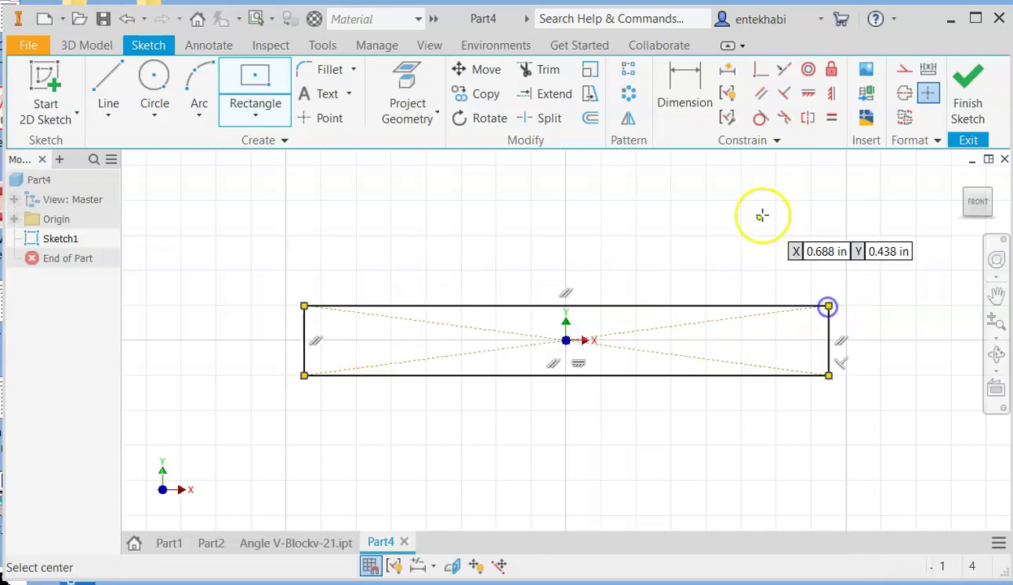
Dimension the rectangle 0.5 in tall and 7 in wide.
{"action": "left_click", "coordinate": [685, 89]}
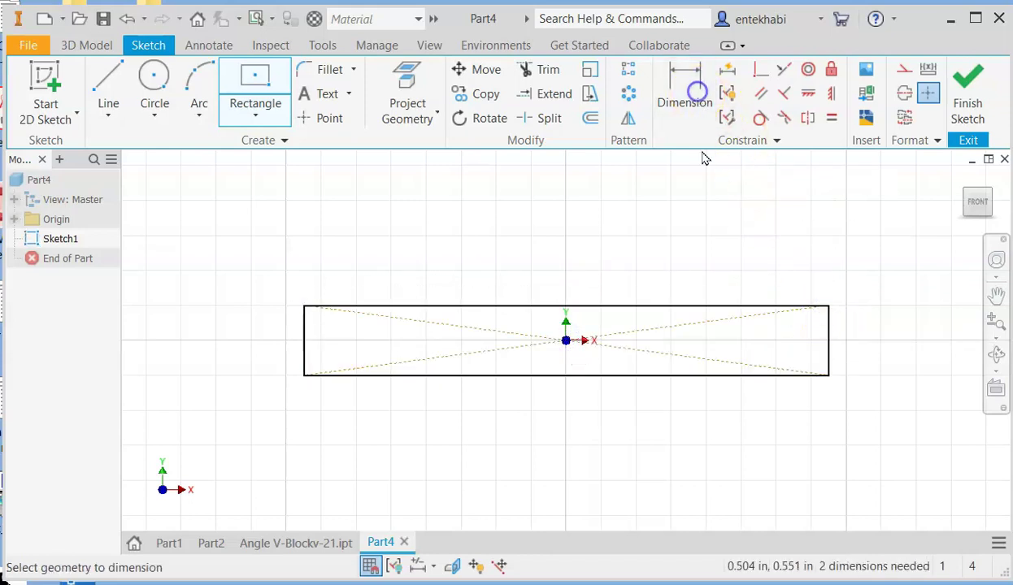
{"action": "left_click", "coordinate": [829, 334]}
{"action": "left_click", "coordinate": [864, 337]}
{"action": "left_click", "coordinate": [885, 386]}
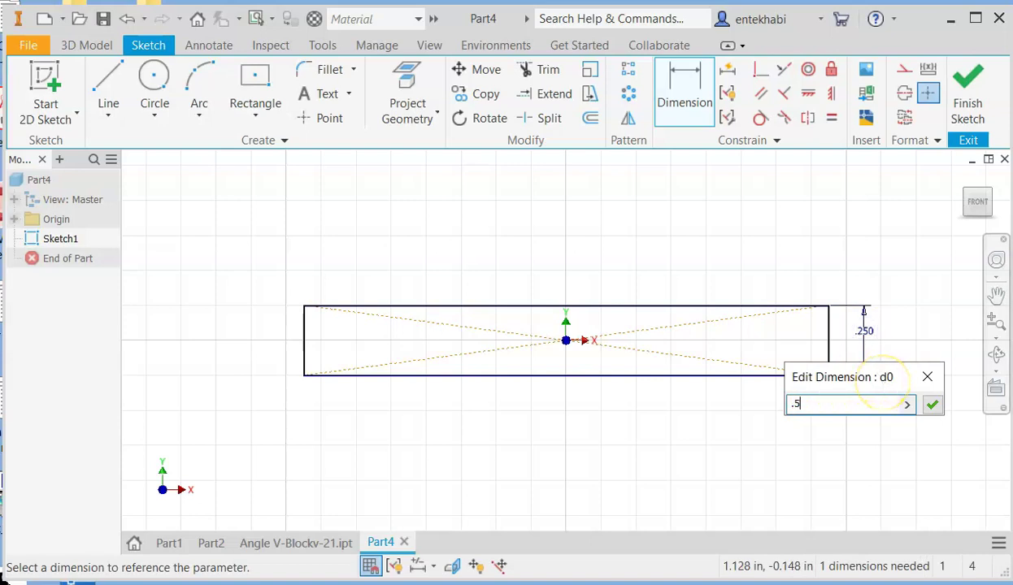
{"action": "left_click", "coordinate": [932, 404]}
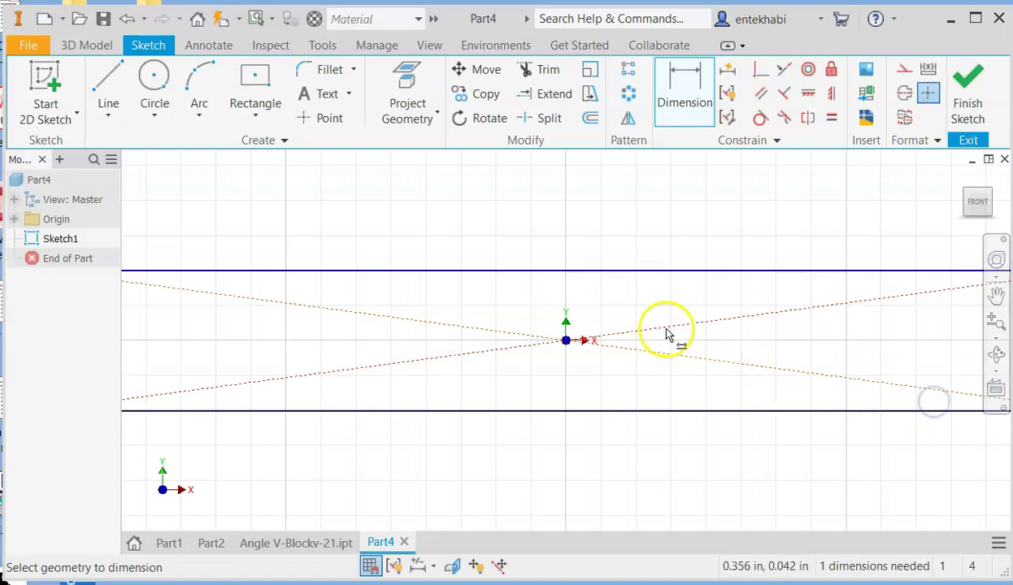
{"action": "scroll", "coordinate": [668, 334], "scroll_direction": "up", "scroll_amount": 3}
{"action": "scroll", "coordinate": [664, 334], "scroll_direction": "down", "scroll_amount": 5}
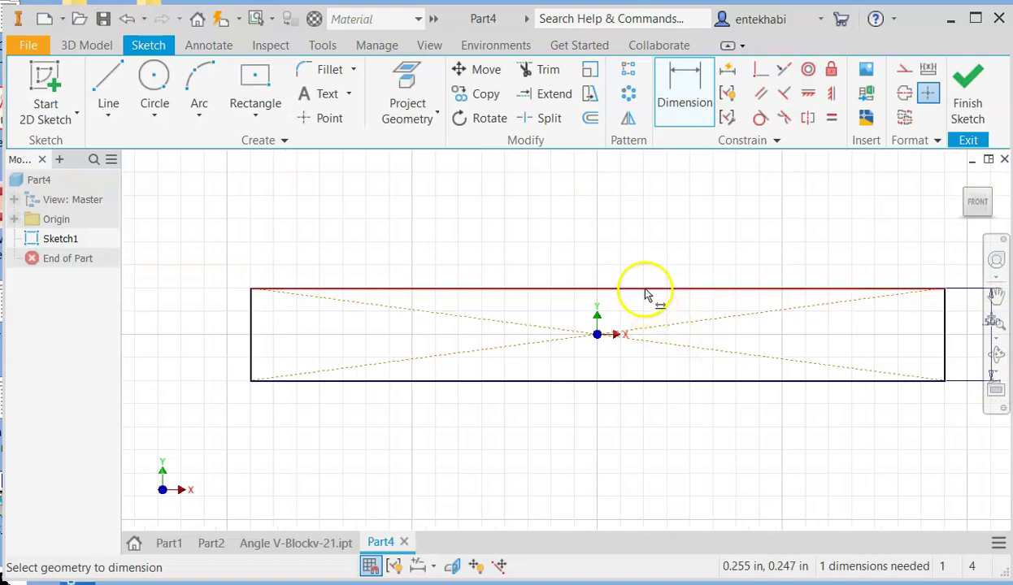
{"action": "left_click", "coordinate": [646, 291]}
{"action": "left_click", "coordinate": [596, 243]}
{"action": "left_click", "coordinate": [589, 278]}
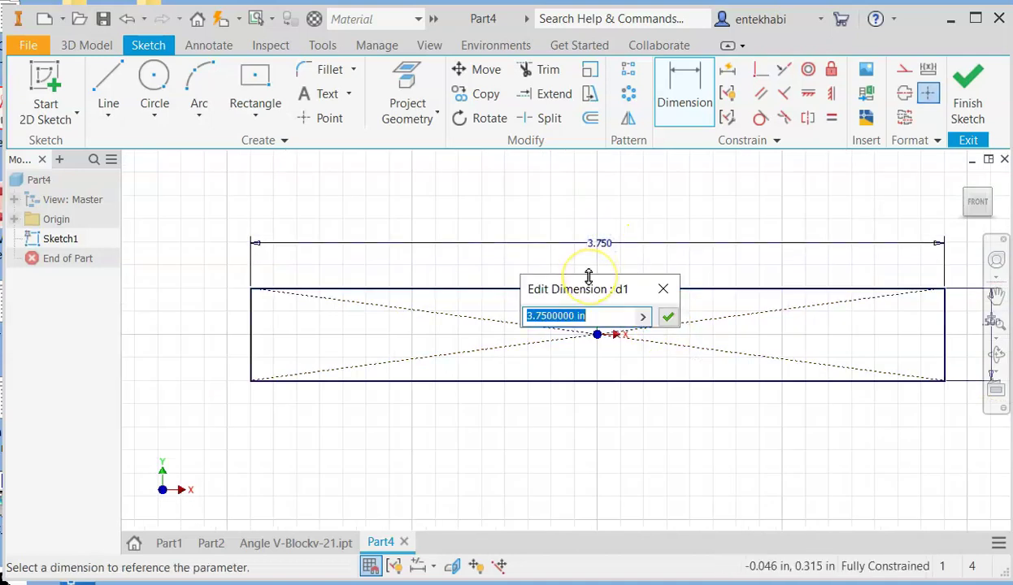
{"action": "type", "text": "7"}
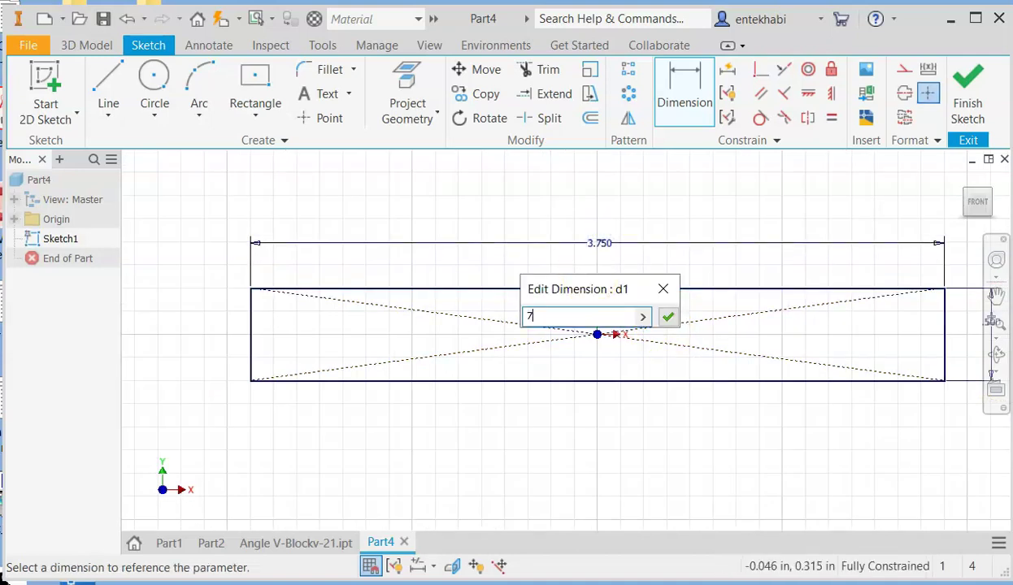
{"action": "left_click", "coordinate": [668, 316]}
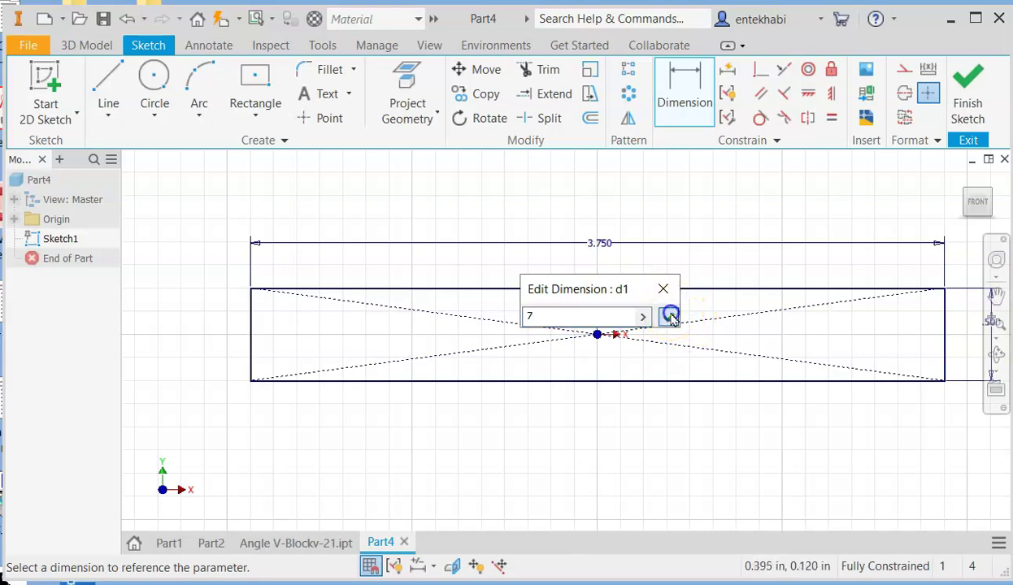
Extrude the rectangle symmetrically 5 in into a base plate and select its top face.
{"action": "left_click", "coordinate": [964, 90]}
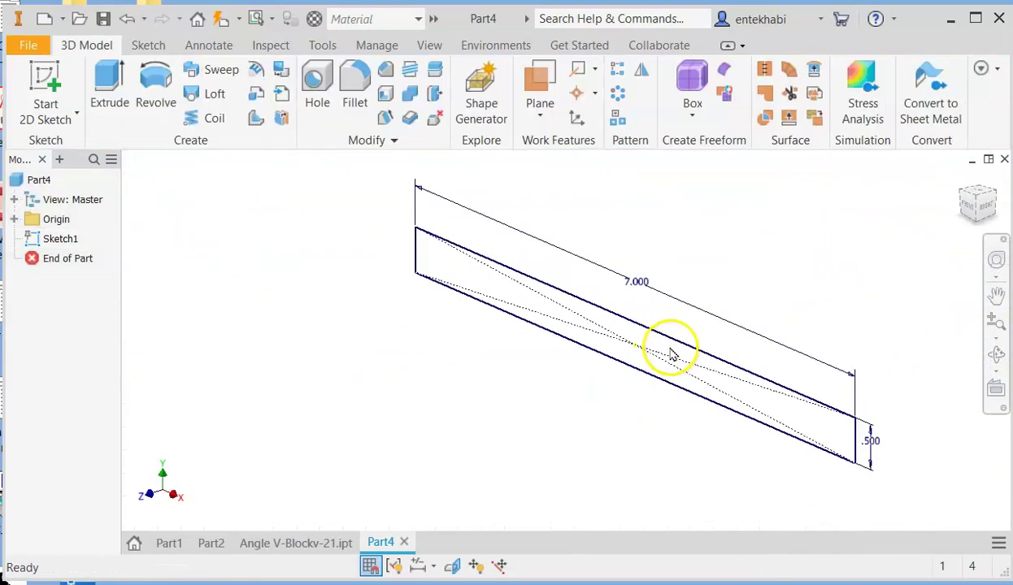
{"action": "left_click", "coordinate": [117, 94]}
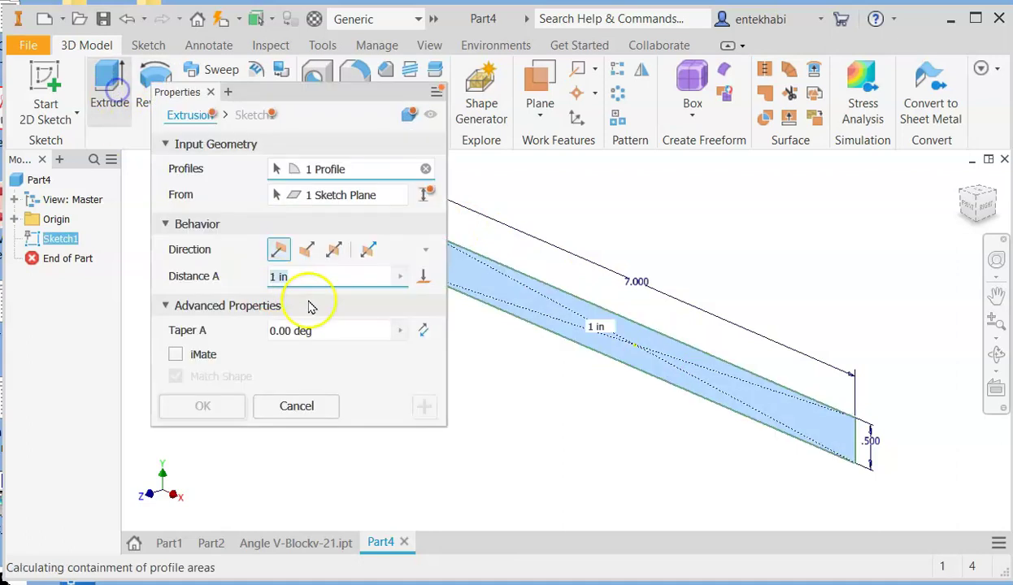
{"action": "left_click", "coordinate": [332, 251]}
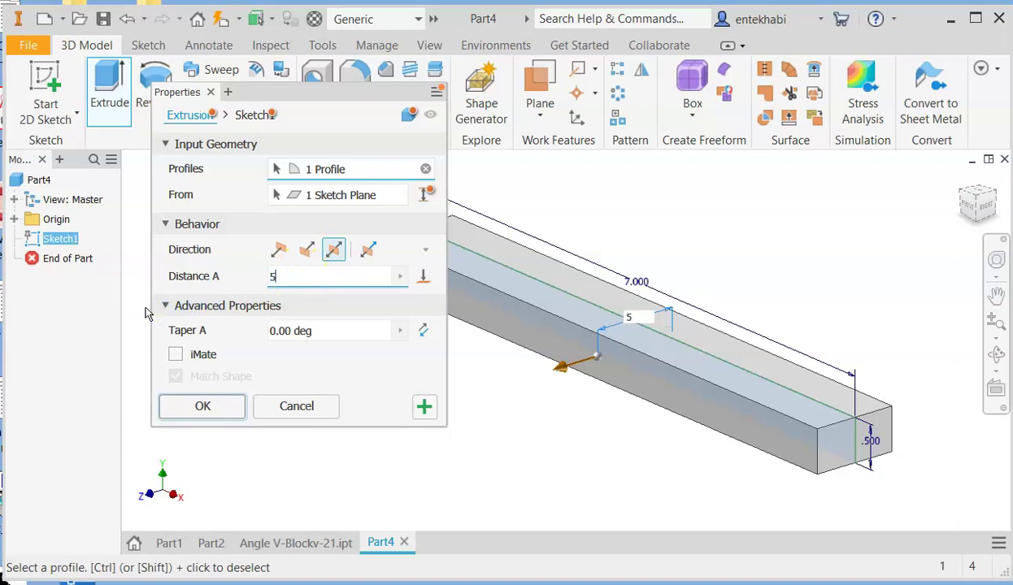
{"action": "left_click", "coordinate": [204, 408]}
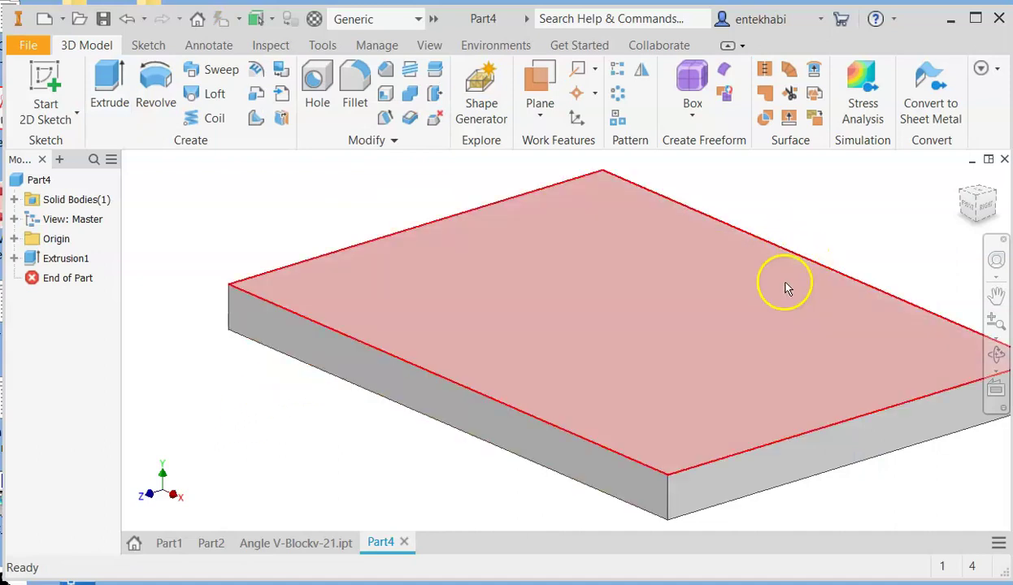
{"action": "left_click", "coordinate": [657, 347]}
Sketch on the plate's top face in Top view and draw a tilted three-point centre rectangle.
{"action": "left_click", "coordinate": [778, 338]}
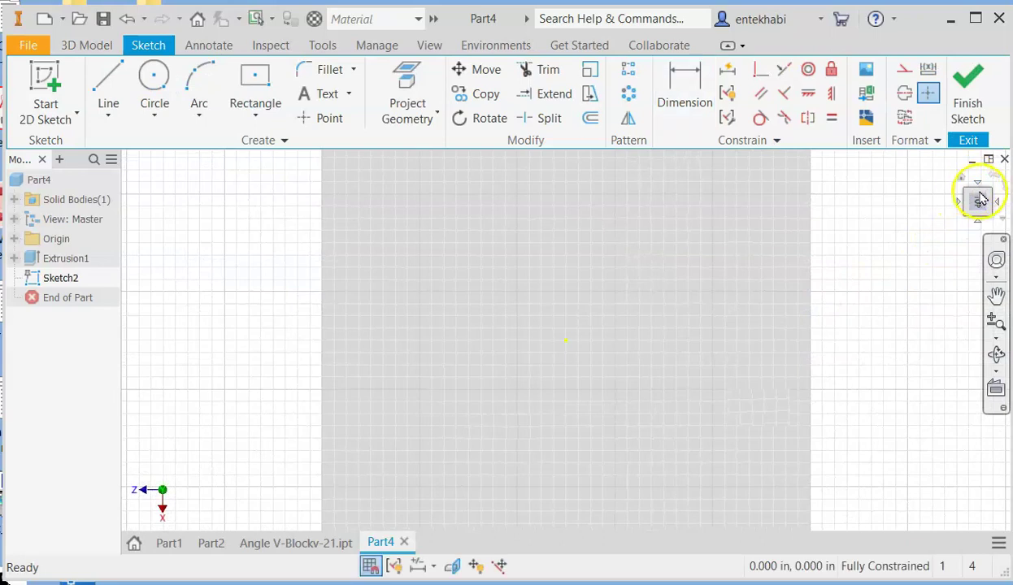
{"action": "left_click", "coordinate": [994, 176]}
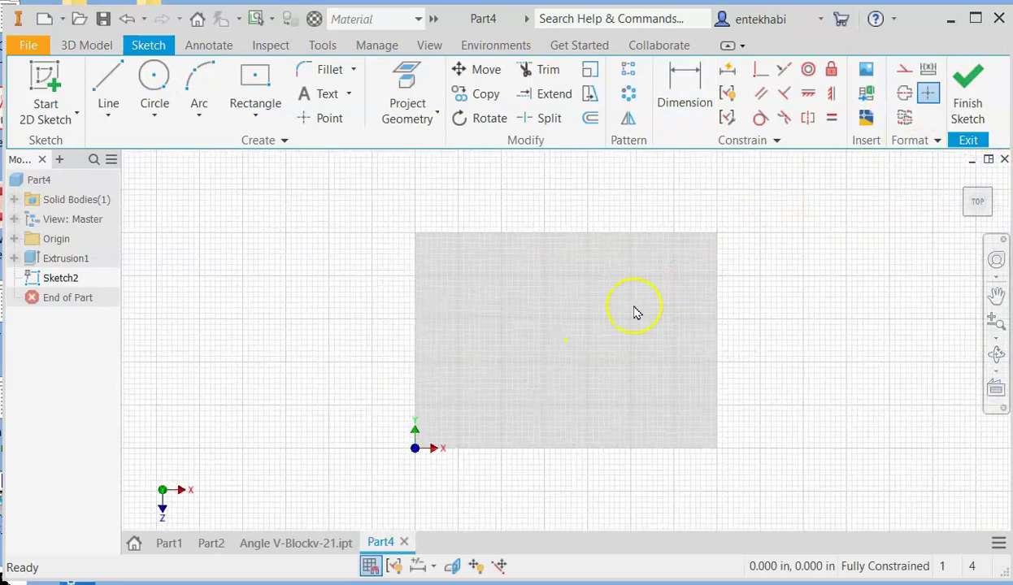
{"action": "left_click", "coordinate": [255, 122]}
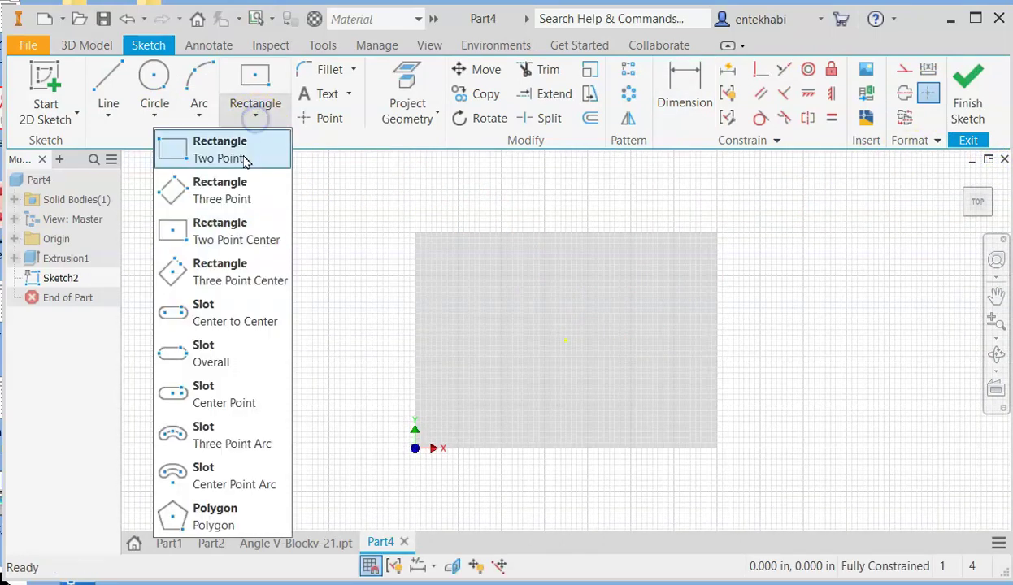
{"action": "left_click", "coordinate": [210, 269]}
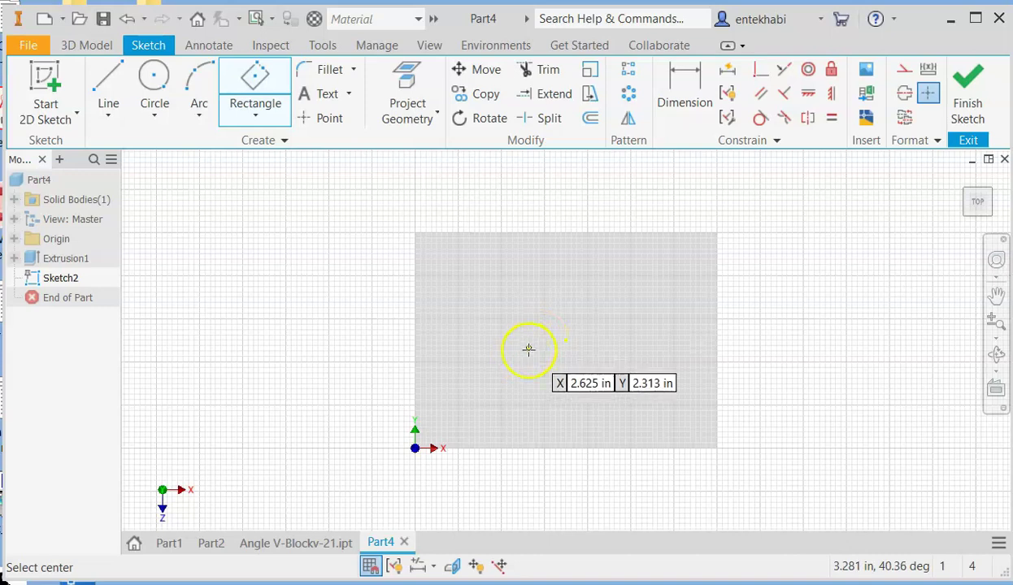
{"action": "left_click", "coordinate": [539, 340]}
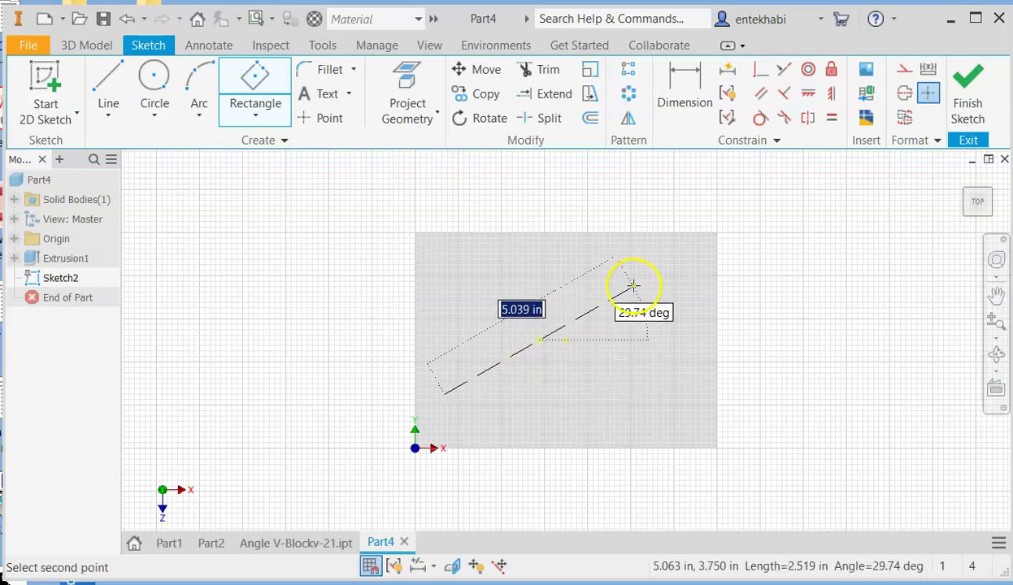
{"action": "left_click", "coordinate": [621, 294]}
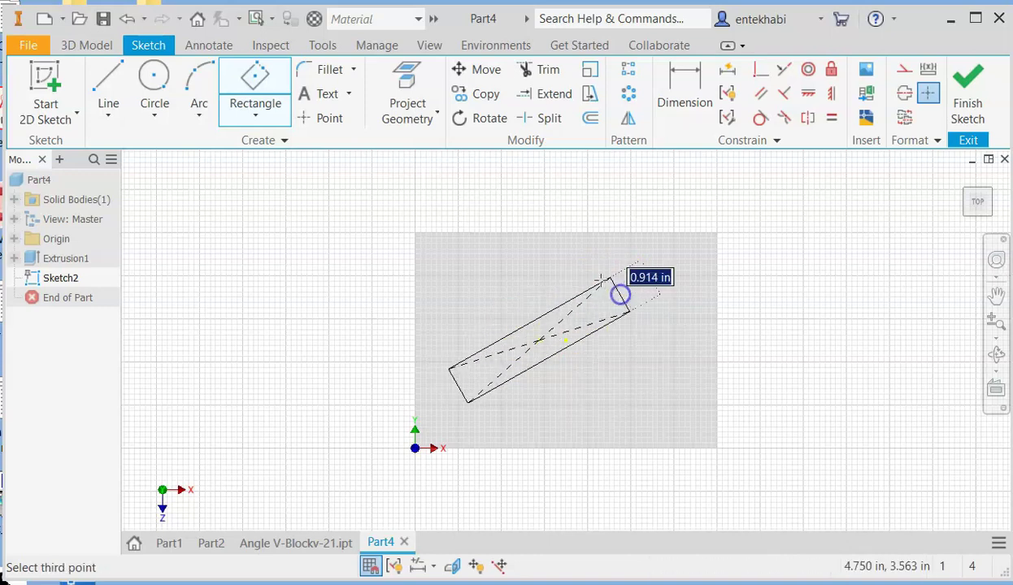
{"action": "left_click", "coordinate": [575, 258]}
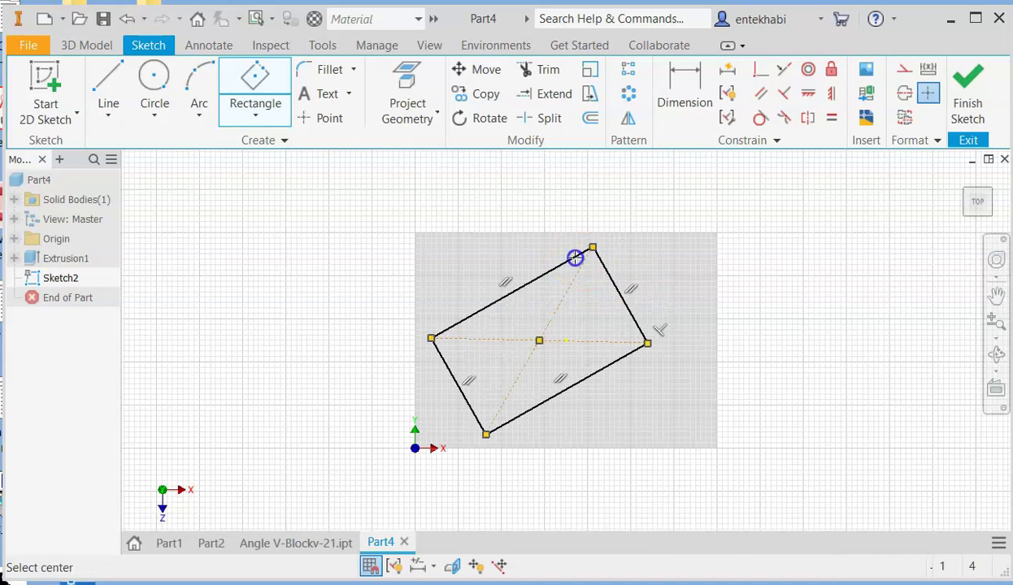
Dimension the tilted rectangle's upper edge to 3.000 in.
{"action": "left_click", "coordinate": [686, 86]}
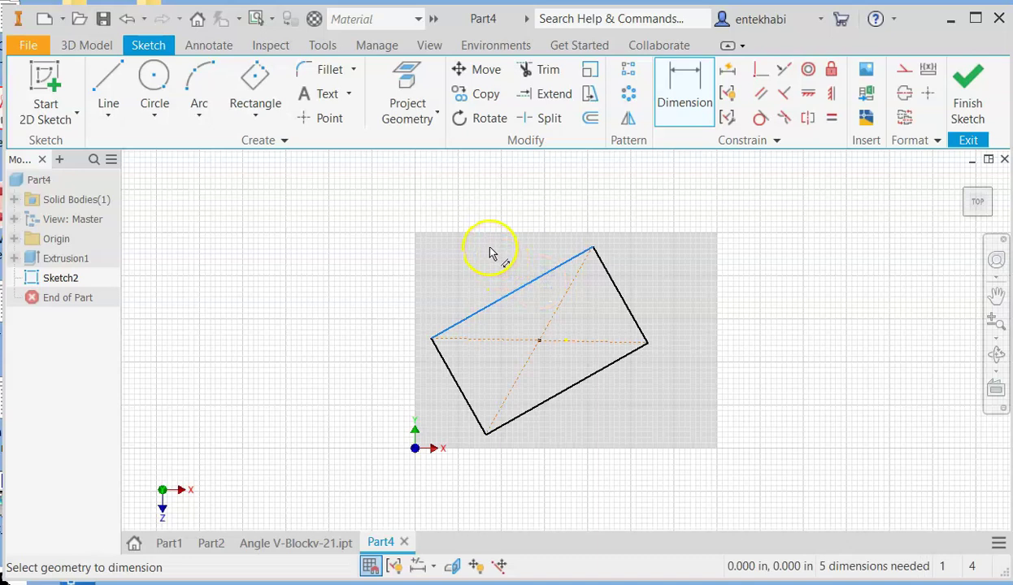
{"action": "left_click", "coordinate": [517, 293]}
{"action": "left_click", "coordinate": [502, 252]}
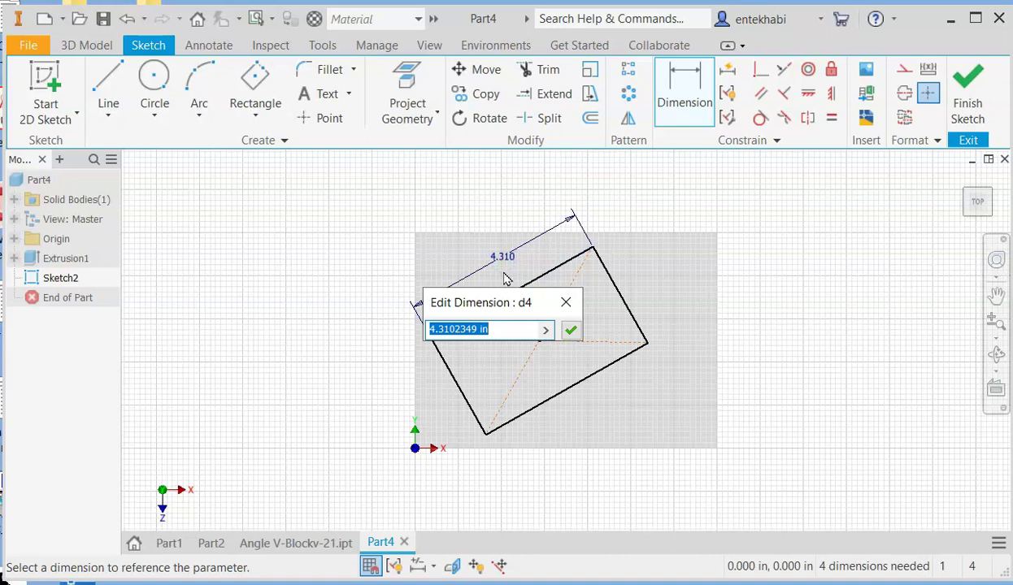
{"action": "type", "text": "3"}
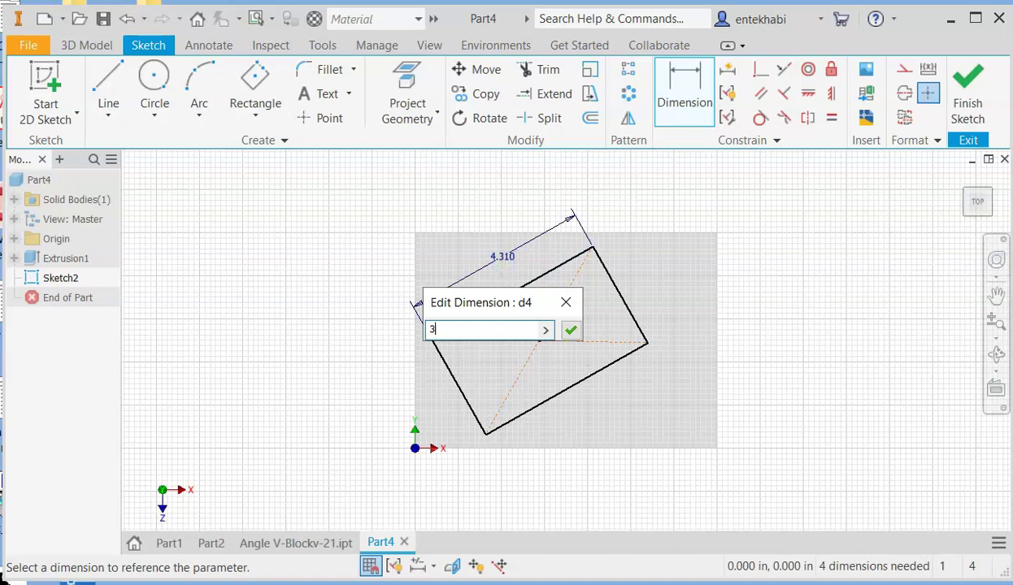
{"action": "left_click", "coordinate": [571, 331]}
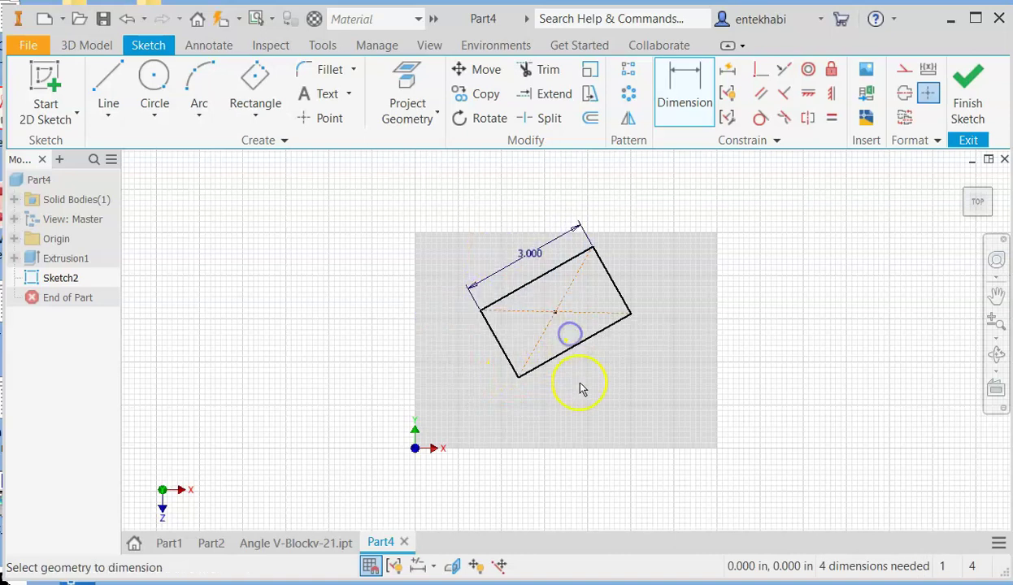
Add an aligned dimension along the rectangle's slanted left edge.
{"action": "left_click_drag", "start_coordinate": [505, 358], "coordinate": [464, 341]}
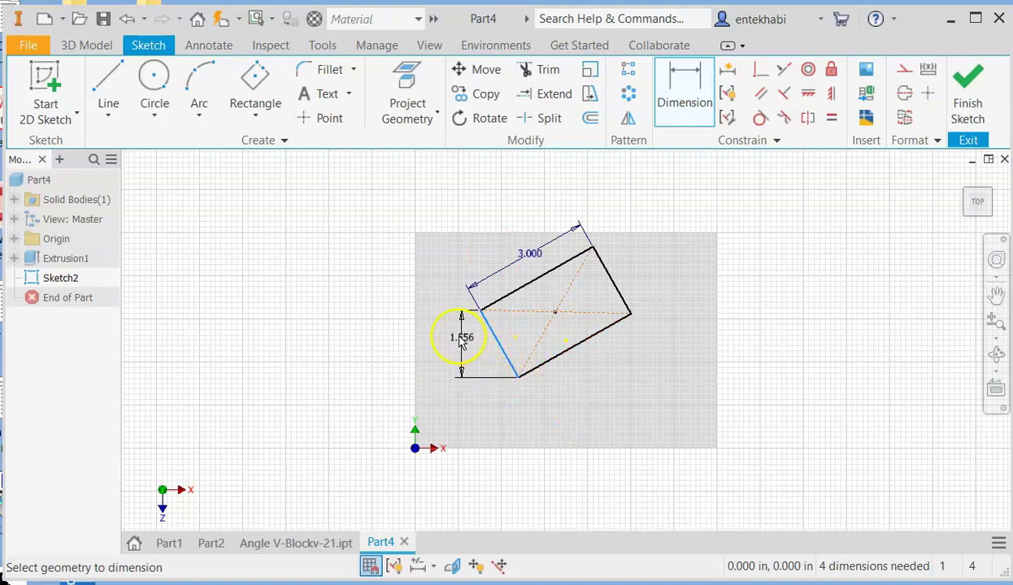
{"action": "right_click", "coordinate": [453, 345]}
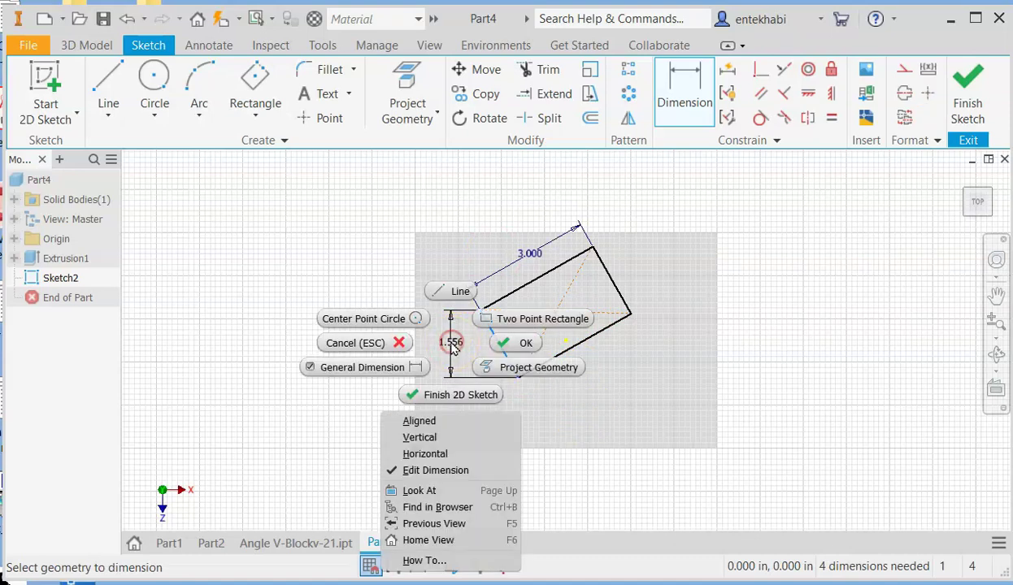
{"action": "left_click", "coordinate": [420, 422]}
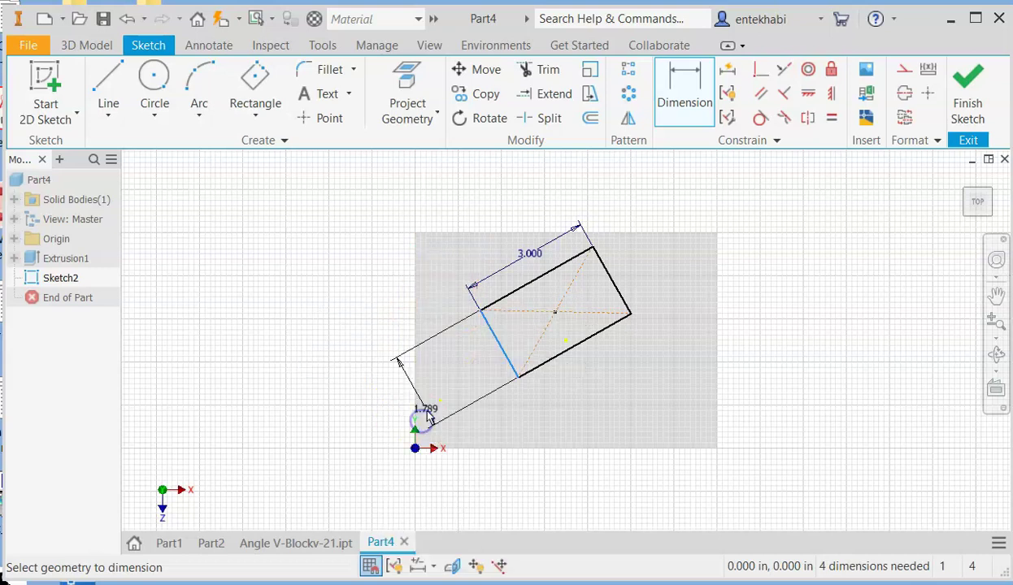
{"action": "left_click", "coordinate": [461, 366]}
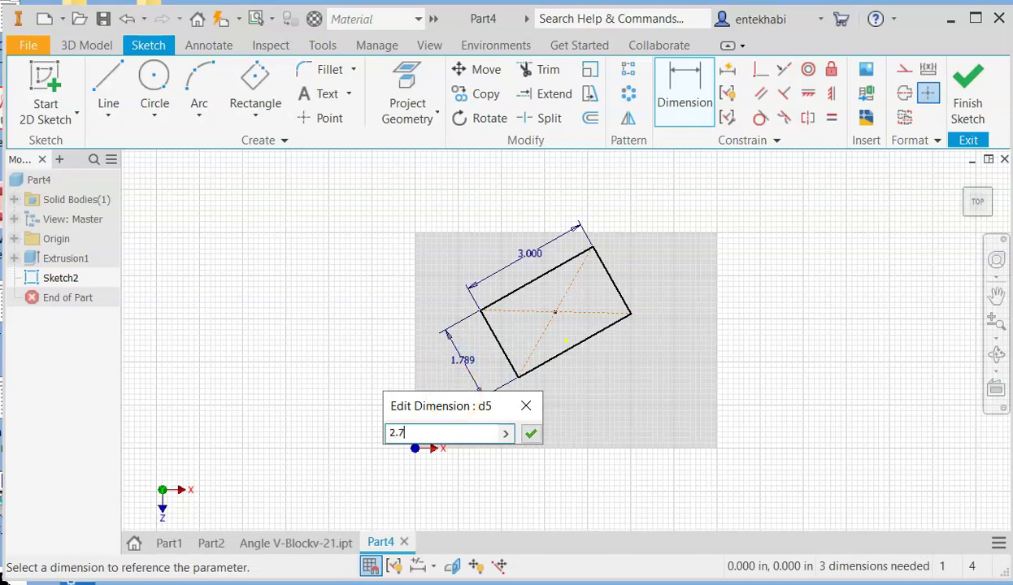
Set the short side to 2.750 and position the corner 1.250 and 2.500 from the plate edges.
{"action": "left_click", "coordinate": [533, 435]}
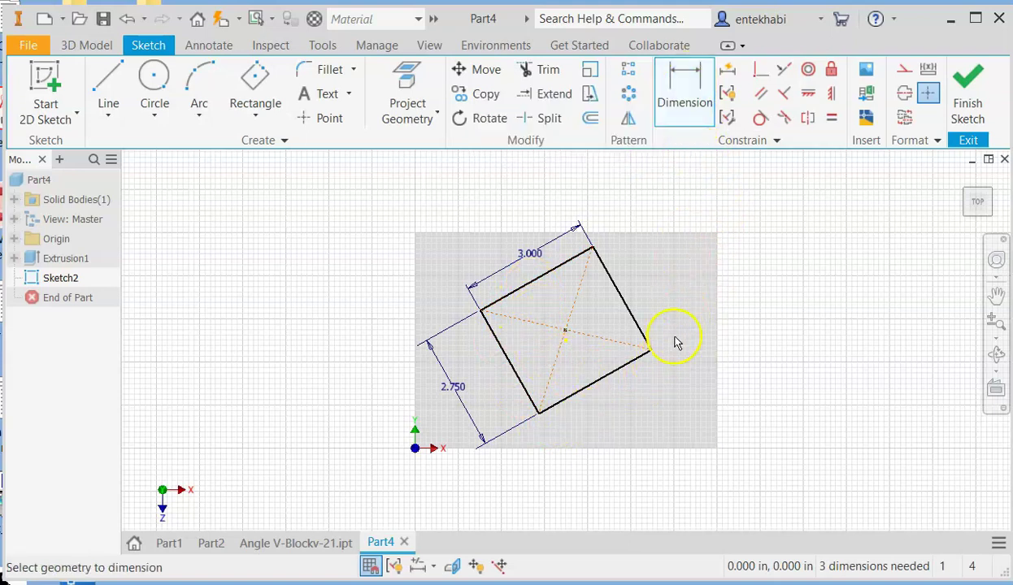
{"action": "left_click", "coordinate": [654, 351]}
{"action": "left_click", "coordinate": [719, 362]}
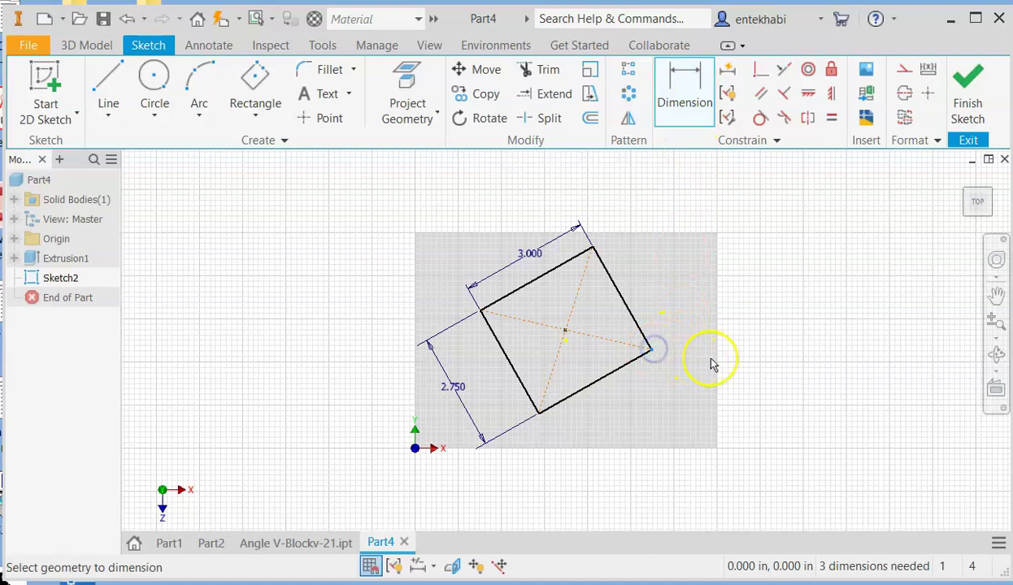
{"action": "left_click", "coordinate": [748, 352]}
{"action": "type", "text": "1.25"}
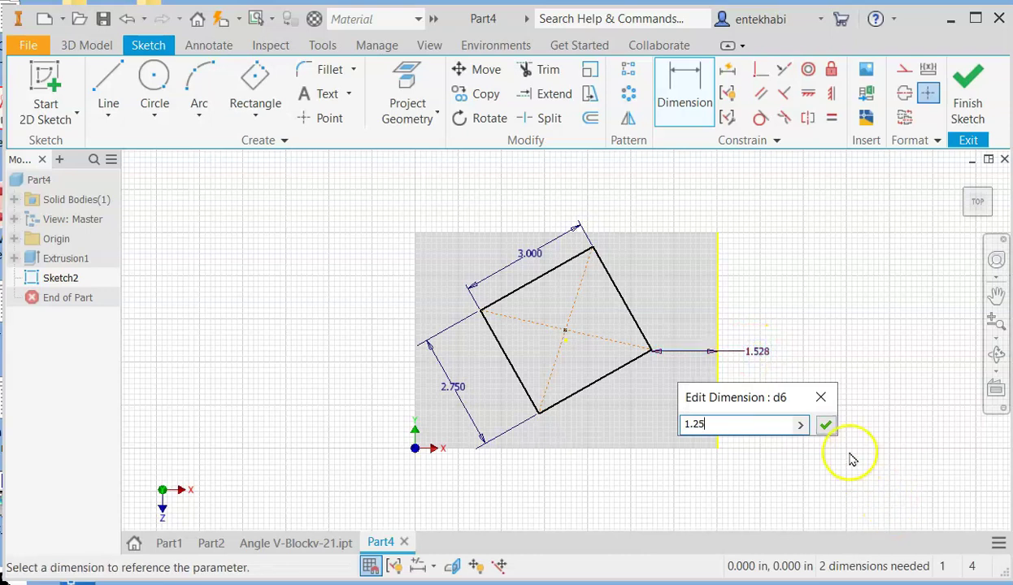
{"action": "left_click", "coordinate": [825, 425]}
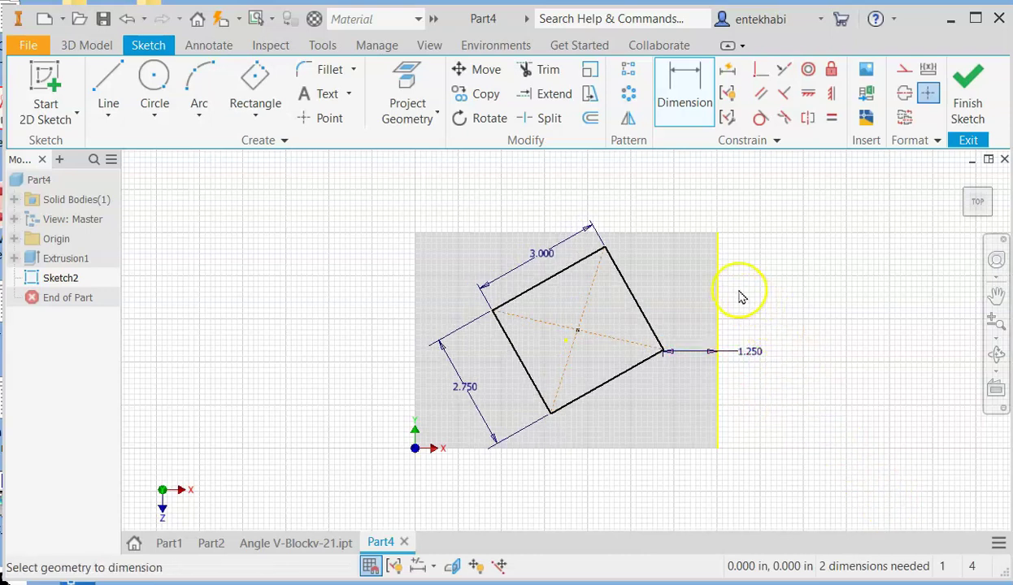
{"action": "left_click", "coordinate": [665, 351]}
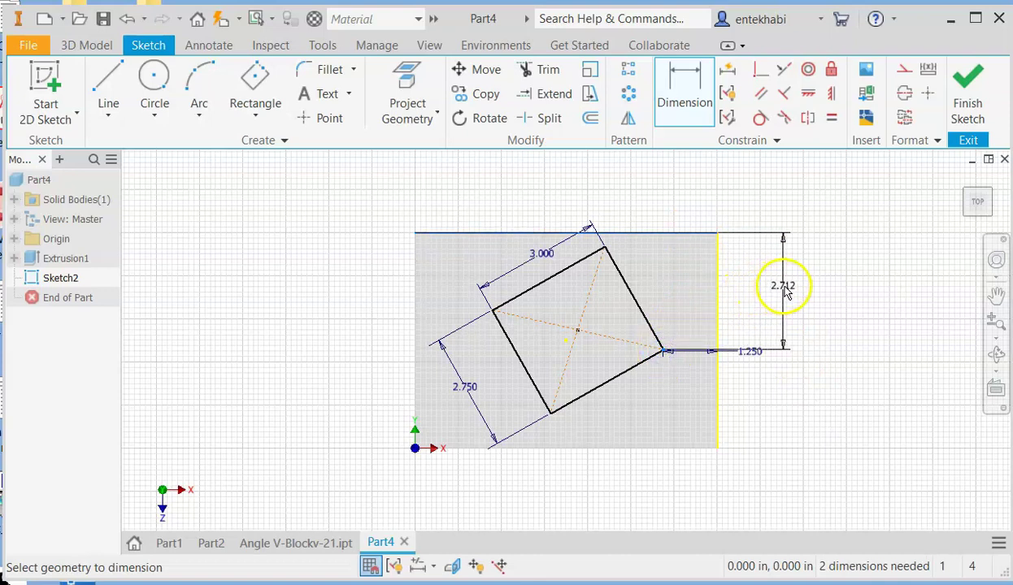
{"action": "left_click", "coordinate": [778, 293]}
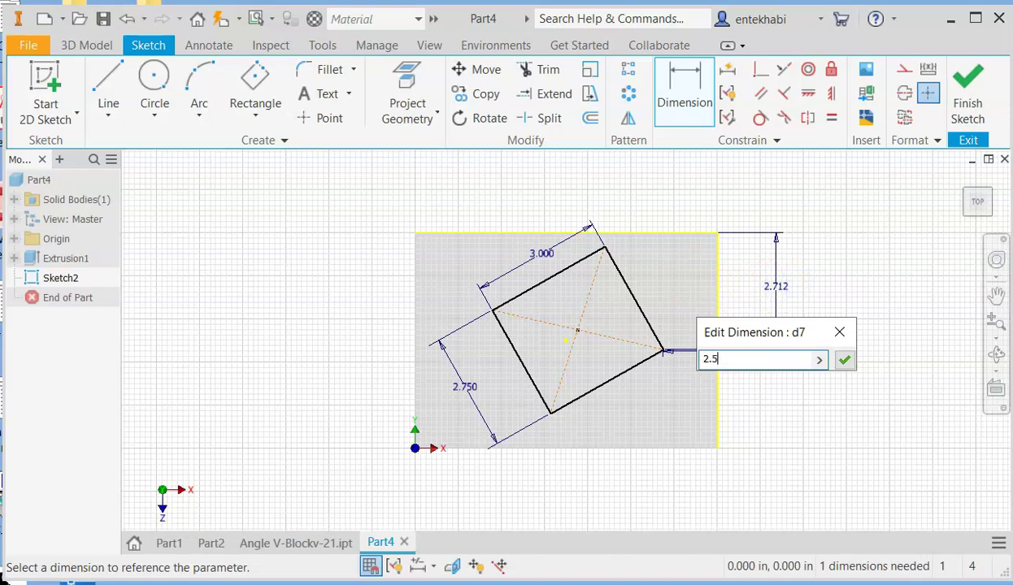
{"action": "left_click", "coordinate": [844, 359]}
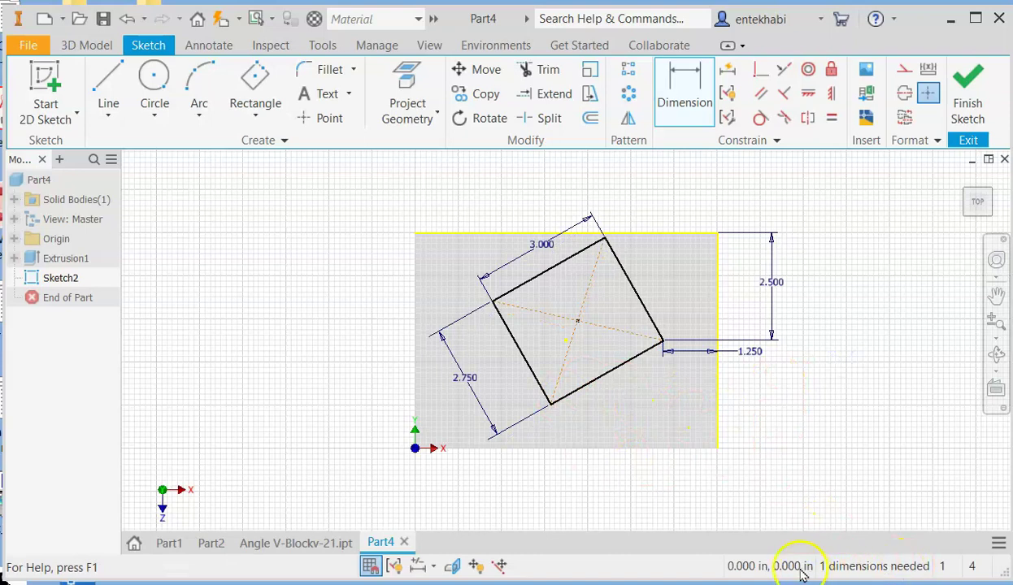
Add a 45° angle between the rectangle and the plate's bottom edge.
{"action": "left_click", "coordinate": [676, 83]}
{"action": "left_click", "coordinate": [617, 448]}
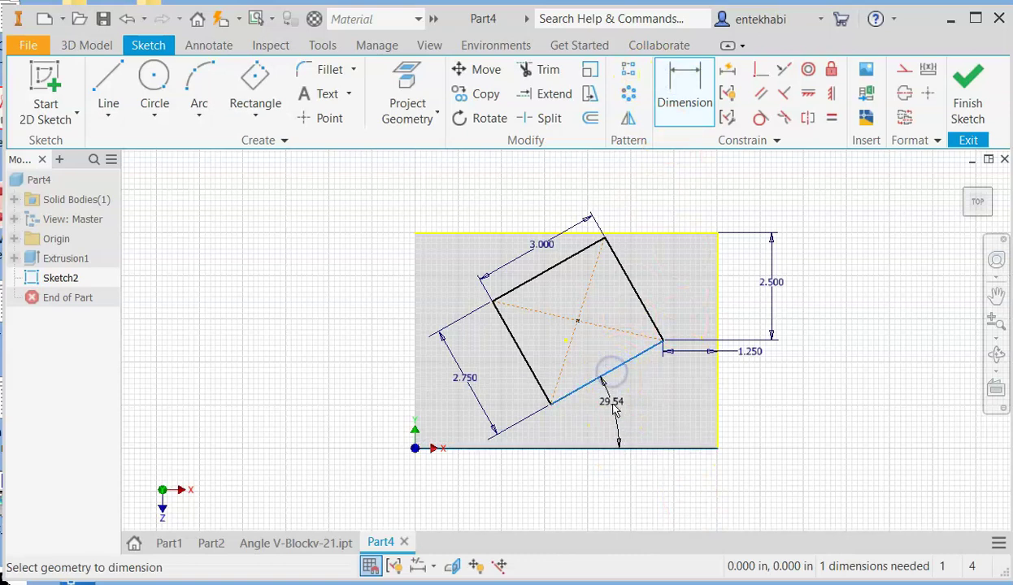
{"action": "left_click", "coordinate": [616, 411]}
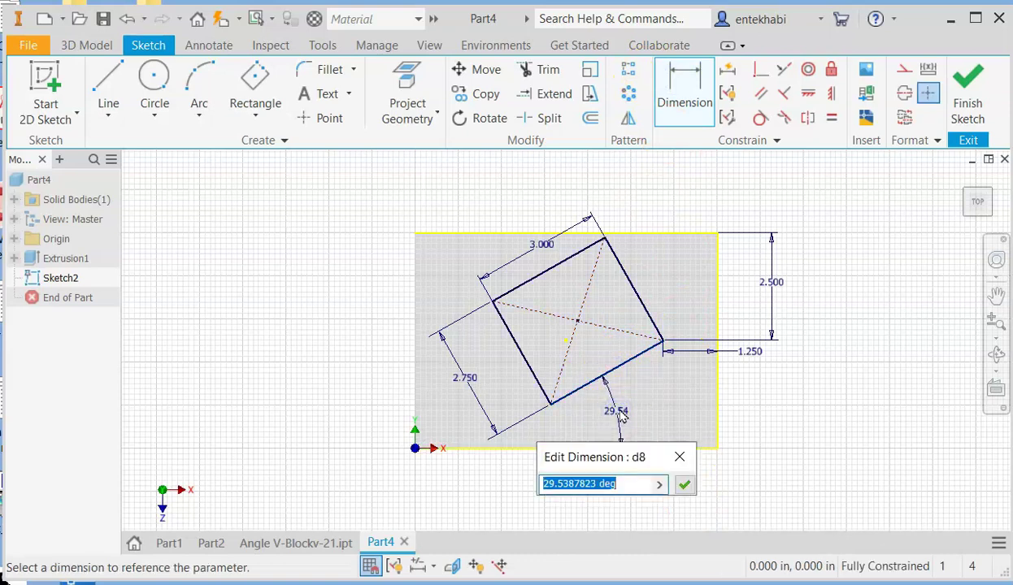
{"action": "type", "text": "45"}
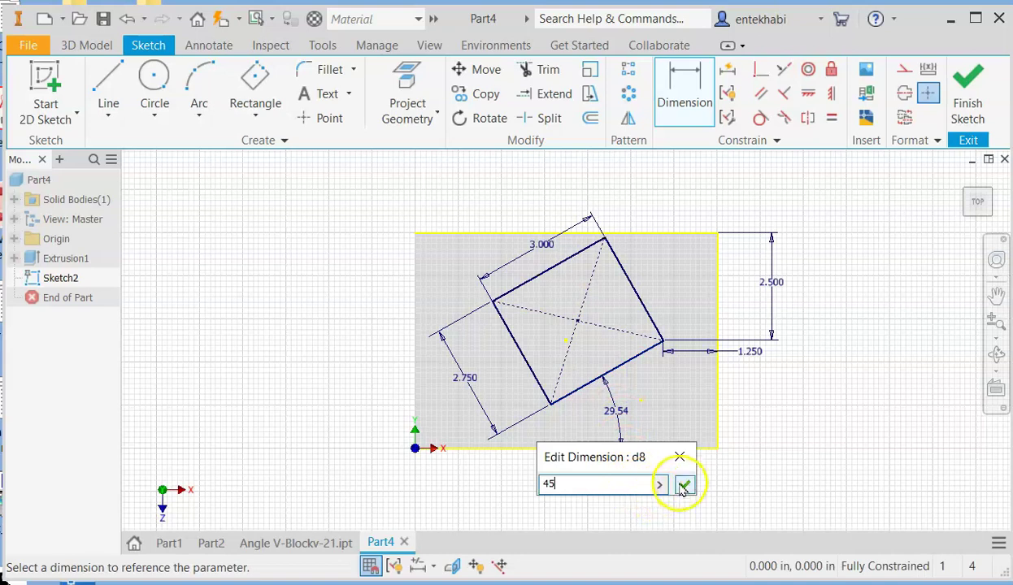
{"action": "left_click", "coordinate": [683, 485]}
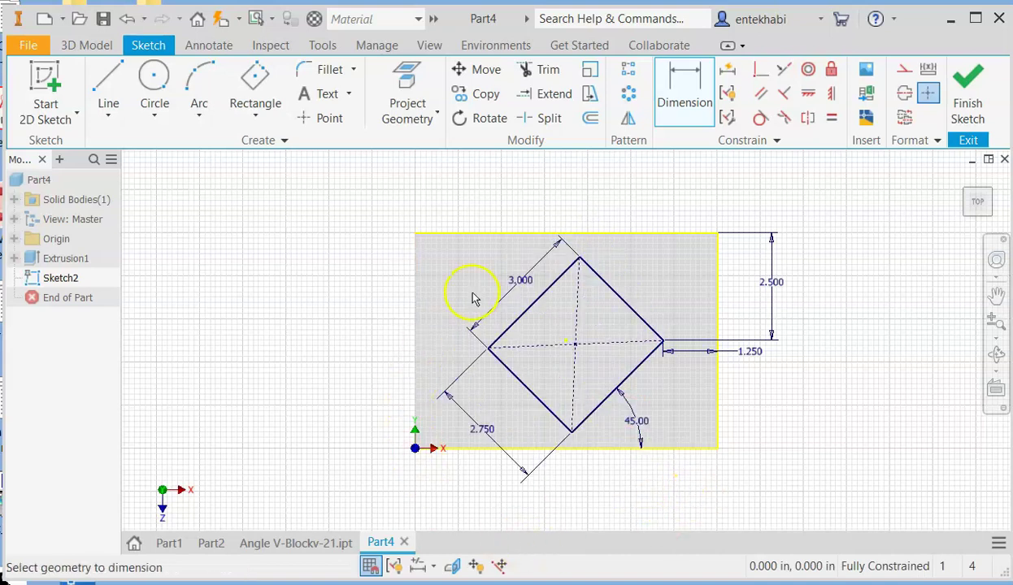
Finish the sketch and extrude the tilted rectangle 2.5 in into a block.
{"action": "left_click", "coordinate": [969, 106]}
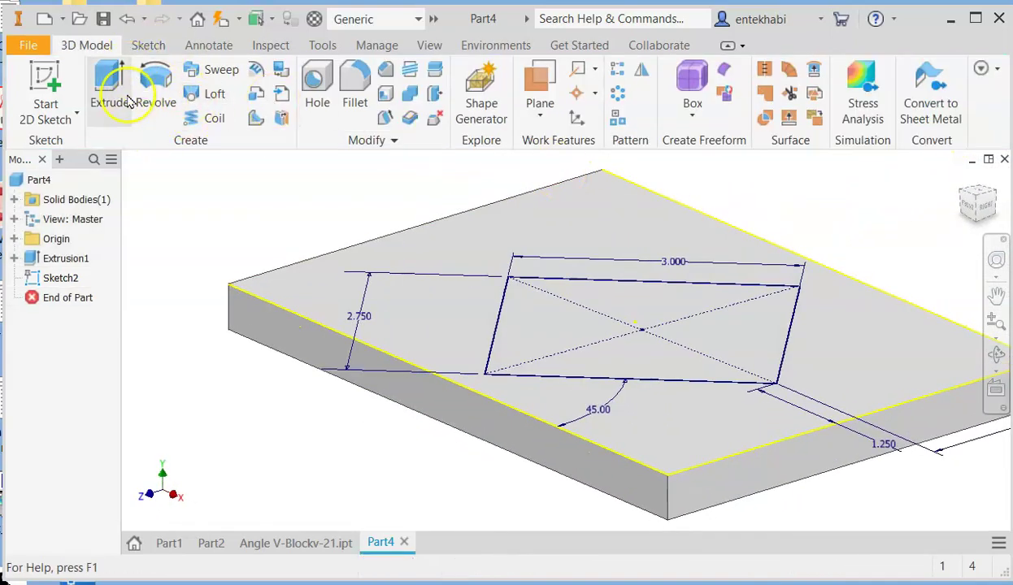
{"action": "left_click", "coordinate": [114, 97]}
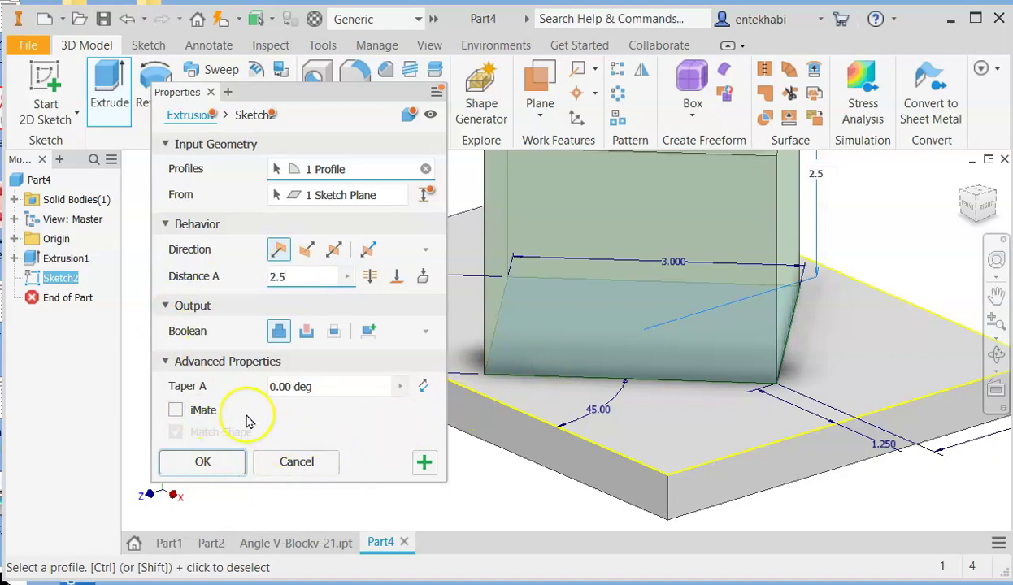
{"action": "left_click", "coordinate": [202, 466]}
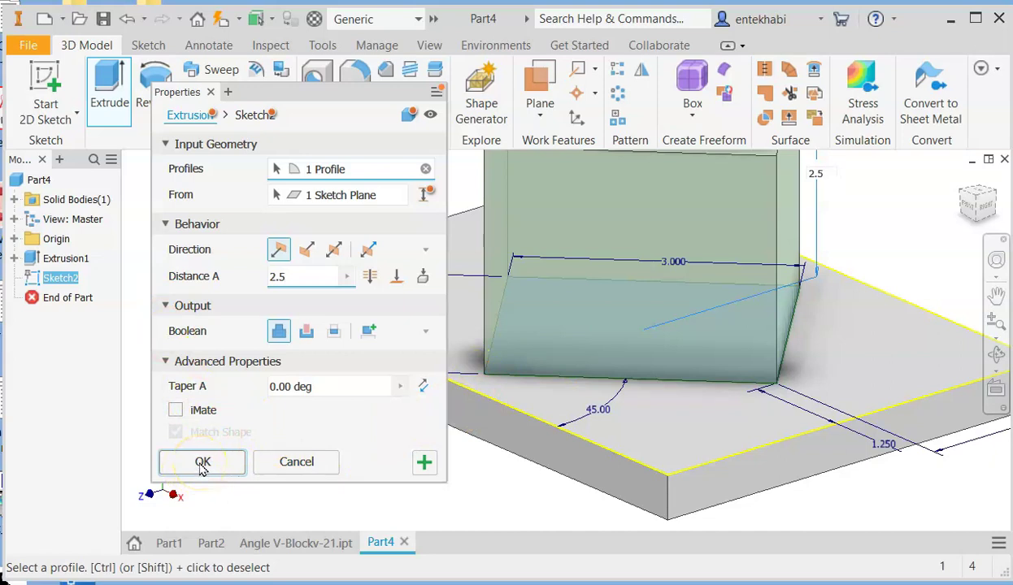
{"action": "left_click", "coordinate": [202, 466]}
{"action": "scroll", "coordinate": [471, 377], "scroll_direction": "down", "scroll_amount": 5}
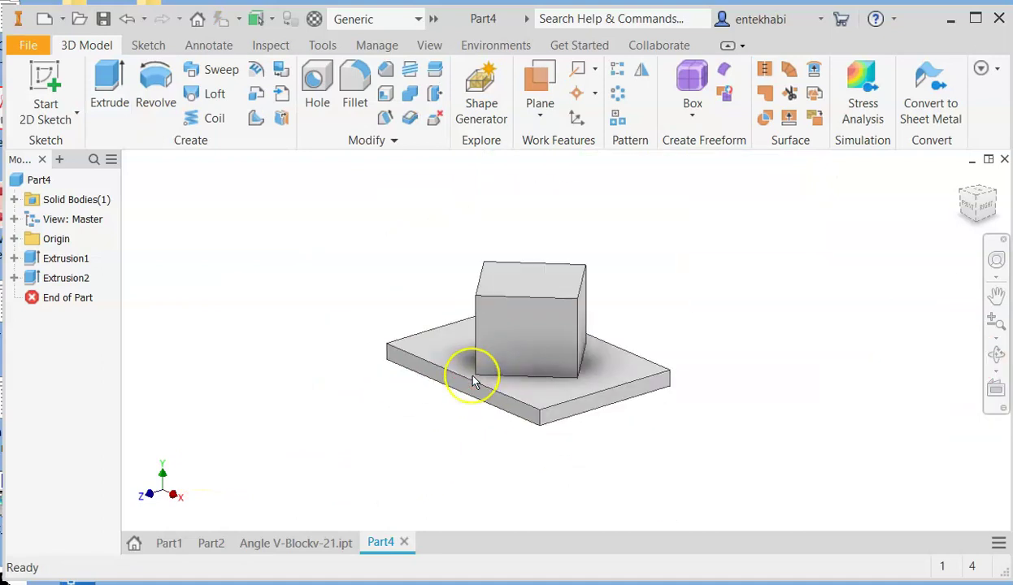
{"action": "scroll", "coordinate": [474, 382], "scroll_direction": "up", "scroll_amount": 4}
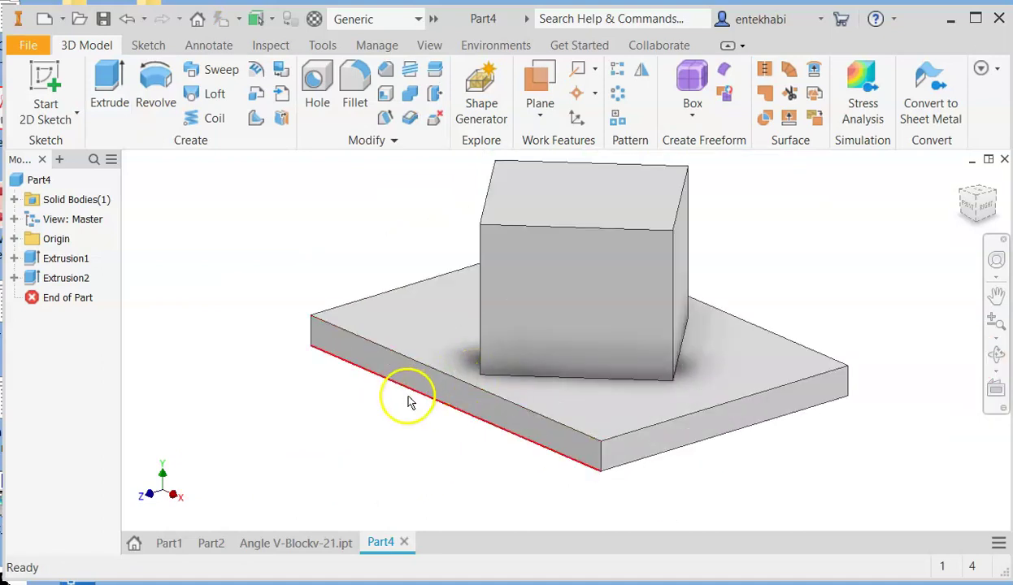
Start a new sketch on the block's front face and centre the view on it.
{"action": "left_click", "coordinate": [569, 290]}
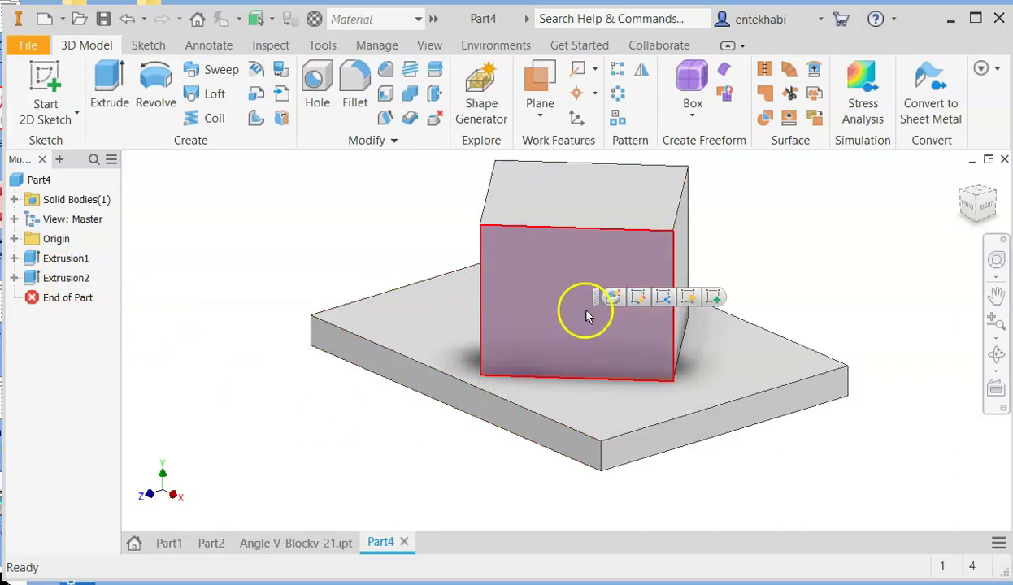
{"action": "left_click", "coordinate": [713, 297]}
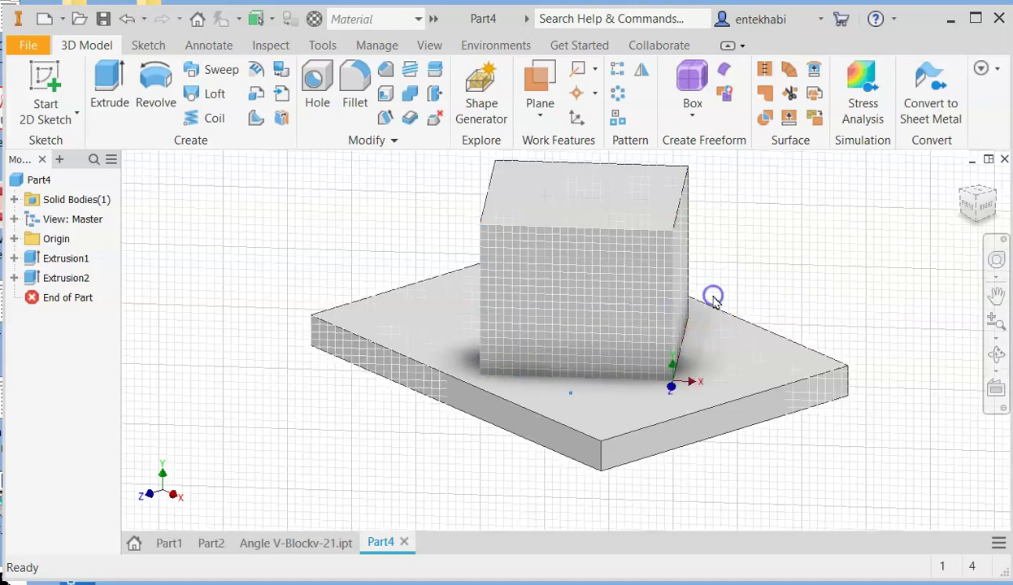
{"action": "scroll", "coordinate": [602, 264], "scroll_direction": "up", "scroll_amount": 1}
{"action": "scroll", "coordinate": [601, 290], "scroll_direction": "up", "scroll_amount": 1}
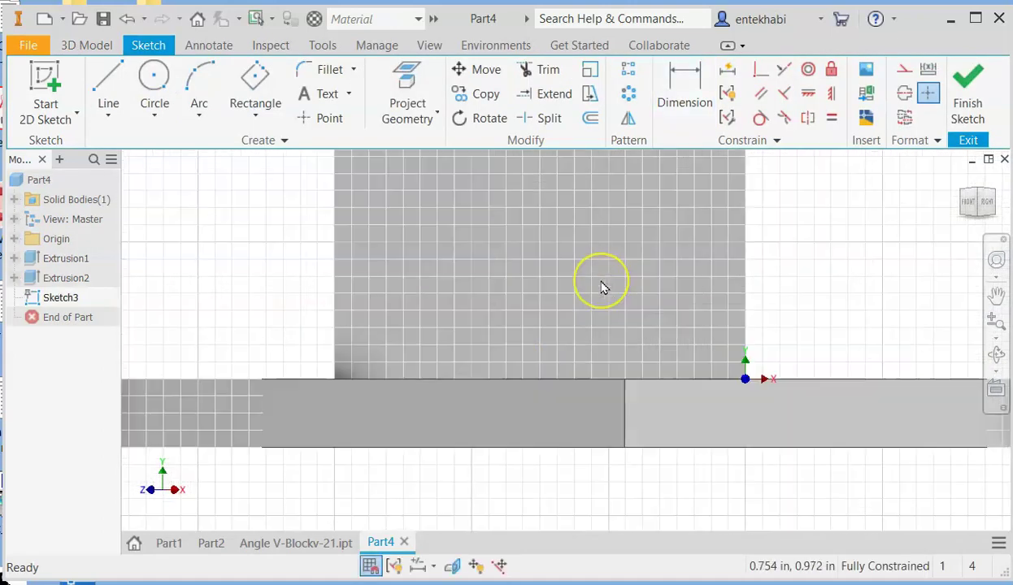
{"action": "left_click", "coordinate": [997, 294]}
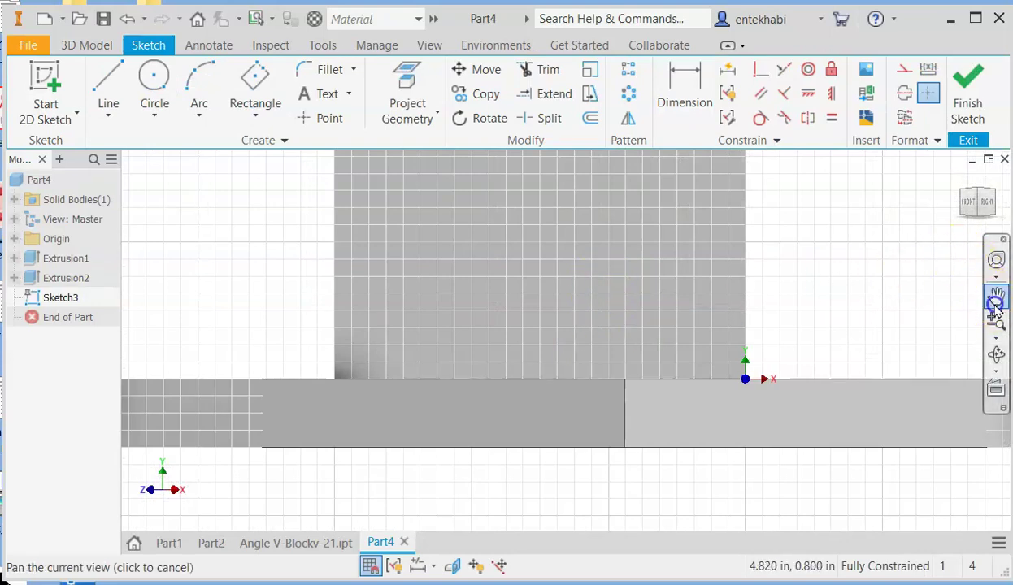
{"action": "mouse_move", "coordinate": [862, 307]}
{"action": "left_mouse_down"}
{"action": "mouse_move", "coordinate": [862, 357]}
{"action": "mouse_move", "coordinate": [834, 409]}
{"action": "mouse_move", "coordinate": [813, 377]}
{"action": "left_mouse_up"}
{"action": "scroll", "coordinate": [813, 377], "scroll_direction": "down", "scroll_amount": 1}
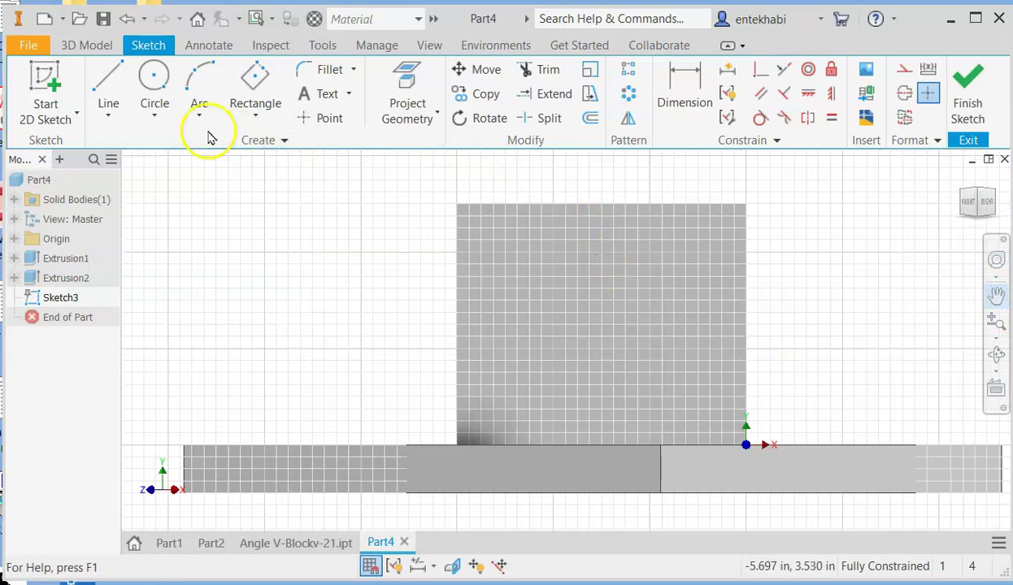
Draw the closed V-notch profile with a narrow flat-bottomed slot and a top closing line.
{"action": "left_click", "coordinate": [108, 115]}
{"action": "left_click", "coordinate": [58, 148]}
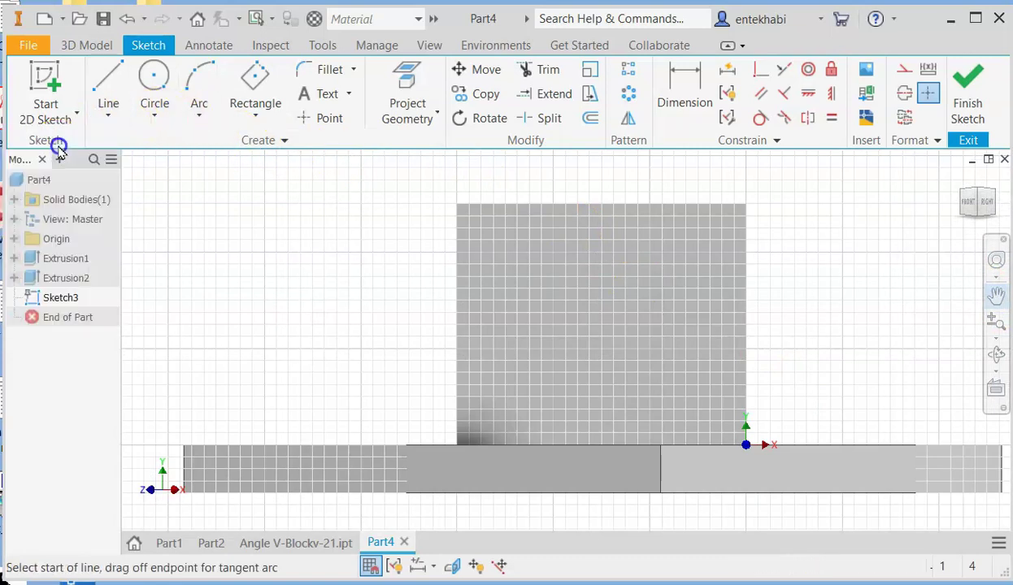
{"action": "left_click", "coordinate": [517, 203]}
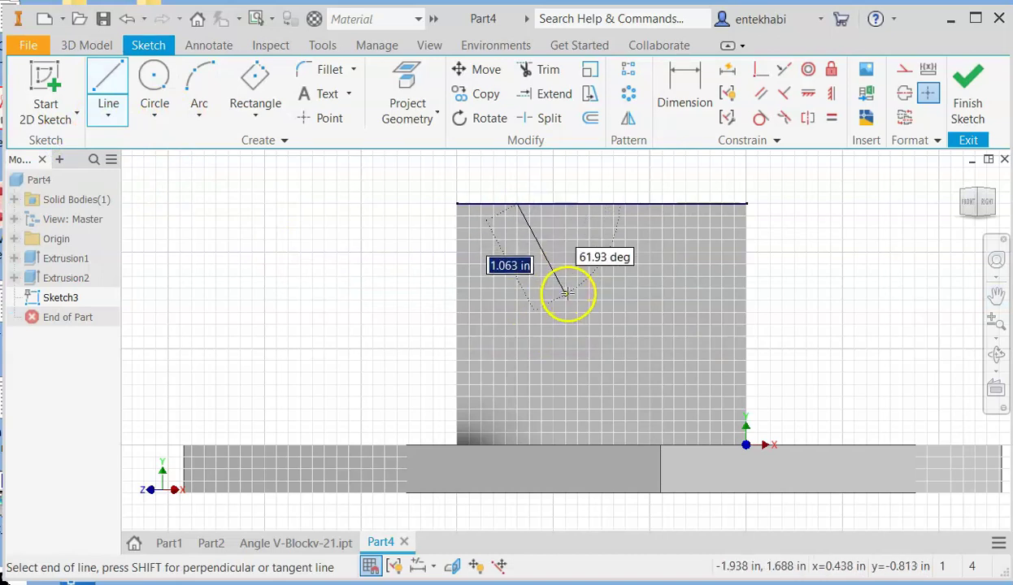
{"action": "left_click", "coordinate": [576, 306]}
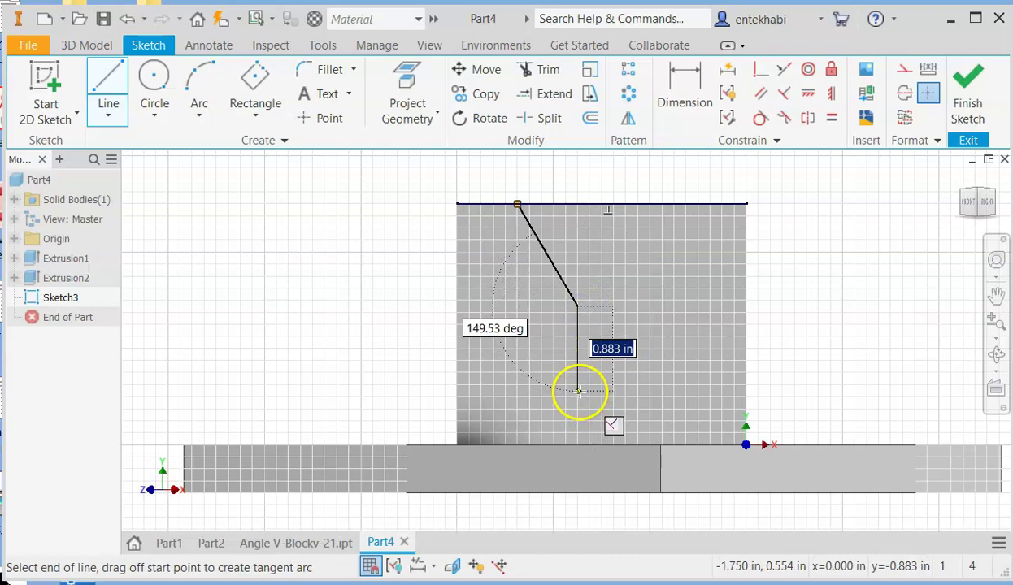
{"action": "left_click", "coordinate": [579, 392]}
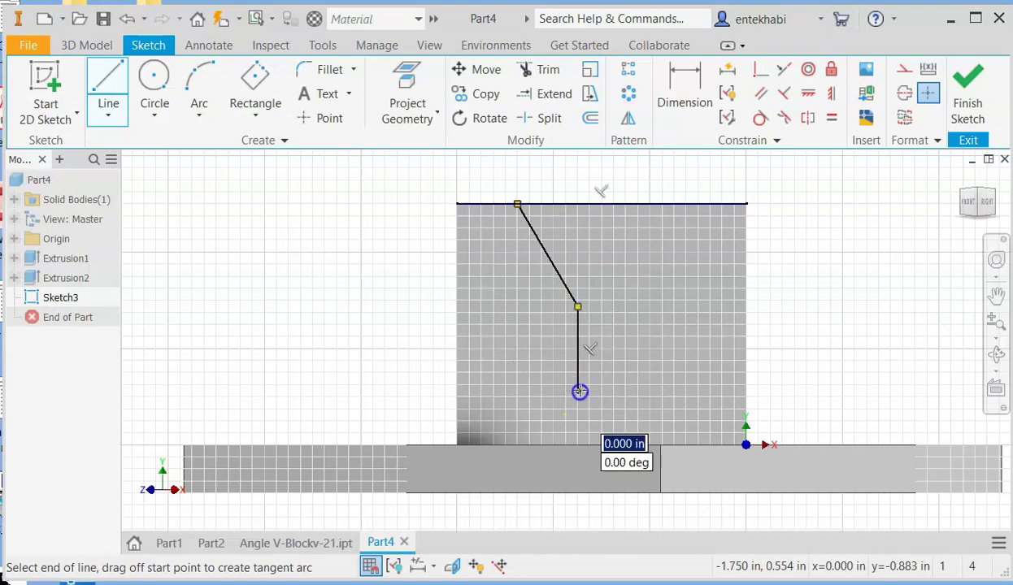
{"action": "left_click", "coordinate": [627, 392]}
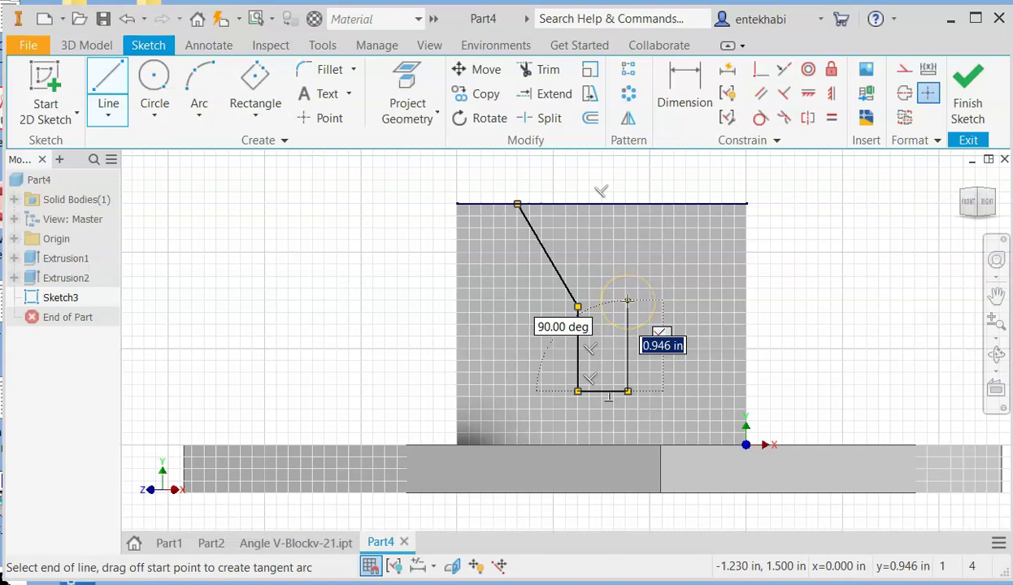
{"action": "left_click", "coordinate": [627, 301]}
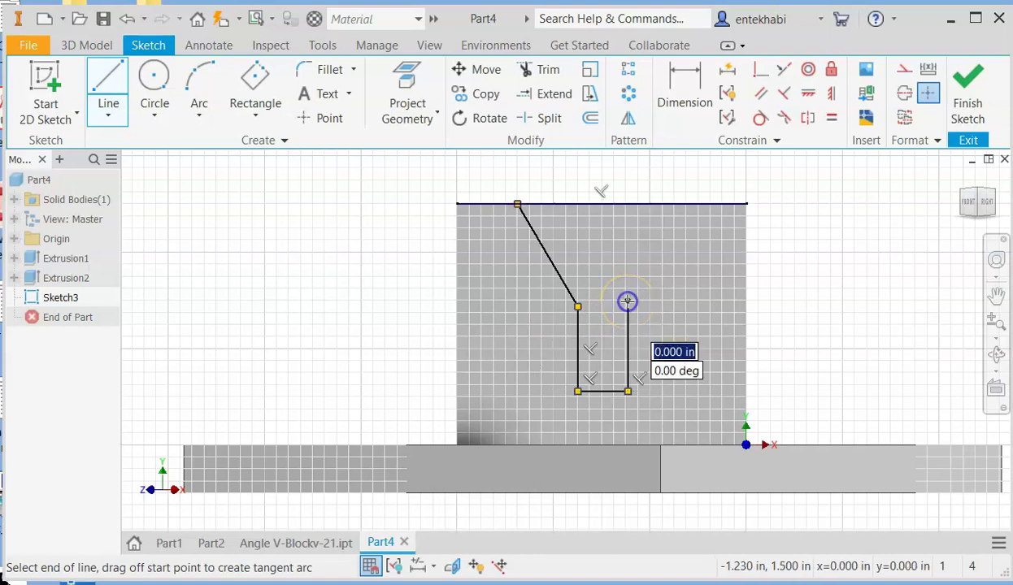
{"action": "double_click", "coordinate": [684, 204]}
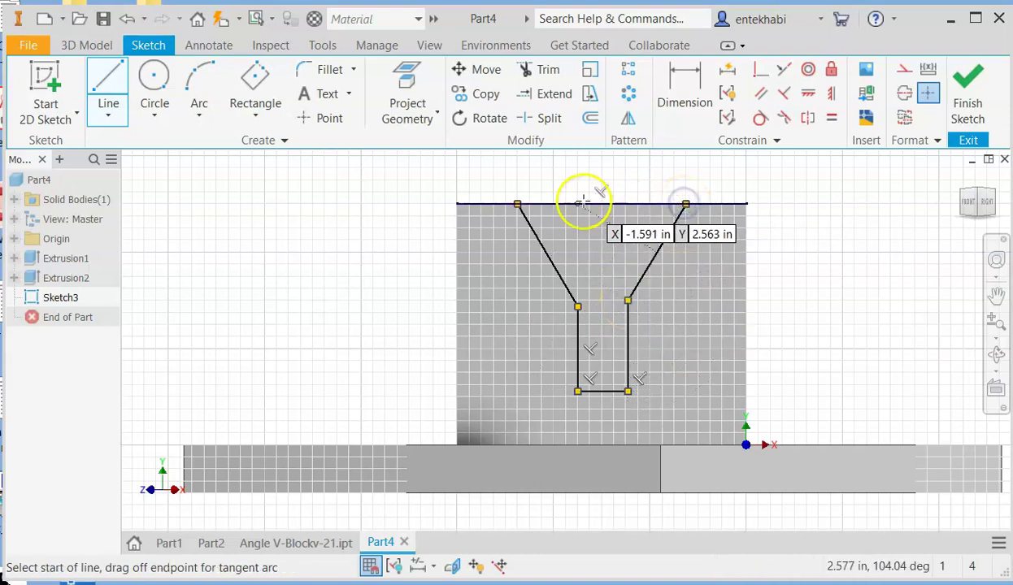
{"action": "left_click", "coordinate": [518, 204]}
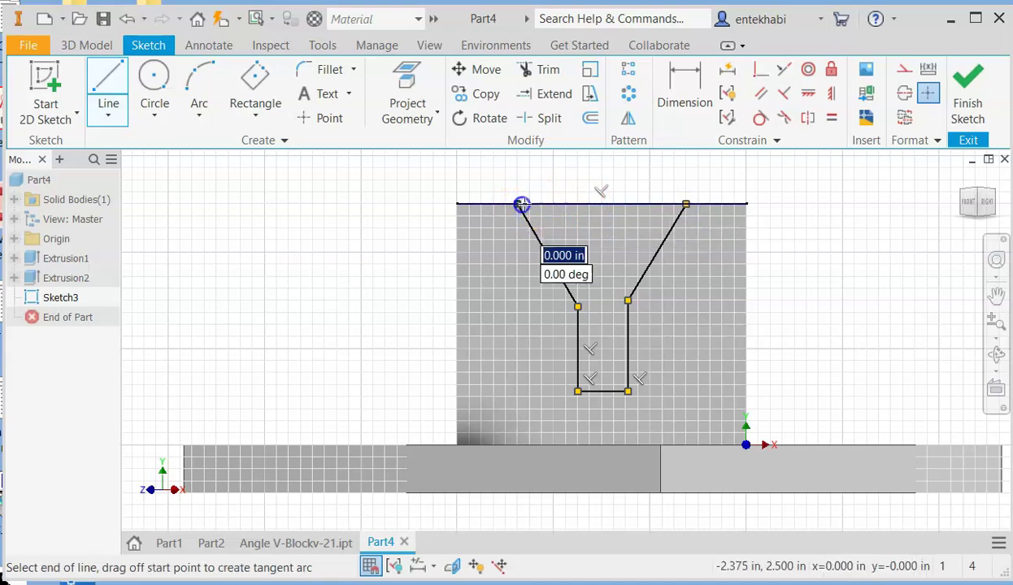
{"action": "double_click", "coordinate": [686, 204]}
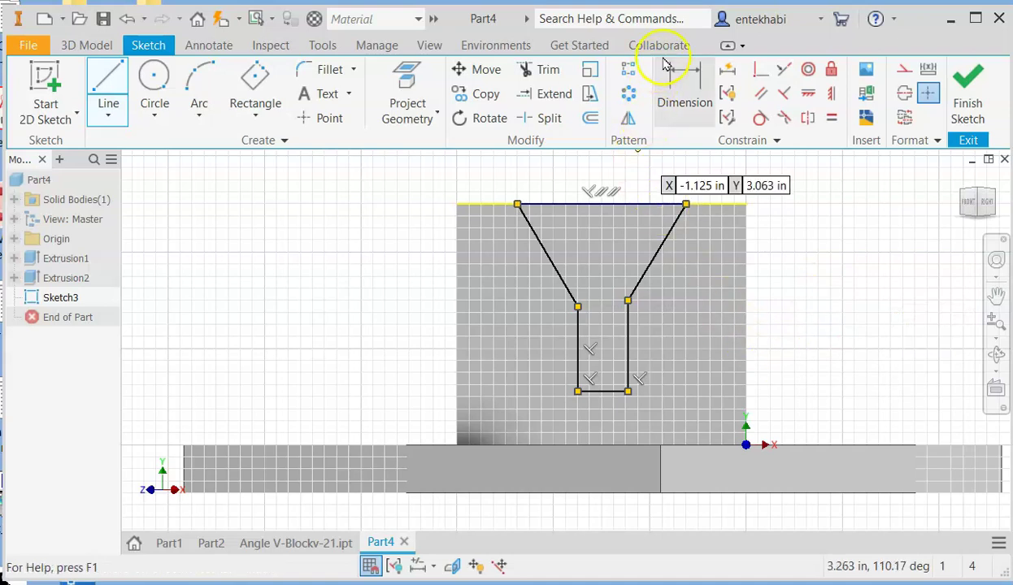
{"action": "left_click", "coordinate": [685, 86]}
Set the slot bottom 0.750 in above the base edge and the slot width to 0.250 in.
{"action": "scroll", "coordinate": [616, 411], "scroll_direction": "up", "scroll_amount": 3}
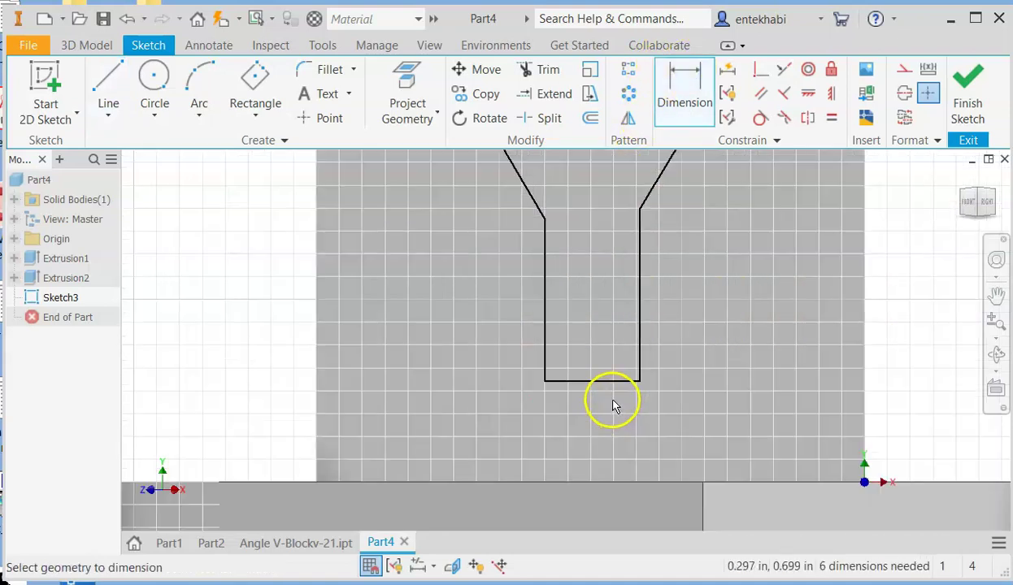
{"action": "left_click", "coordinate": [619, 483]}
{"action": "left_click", "coordinate": [272, 392]}
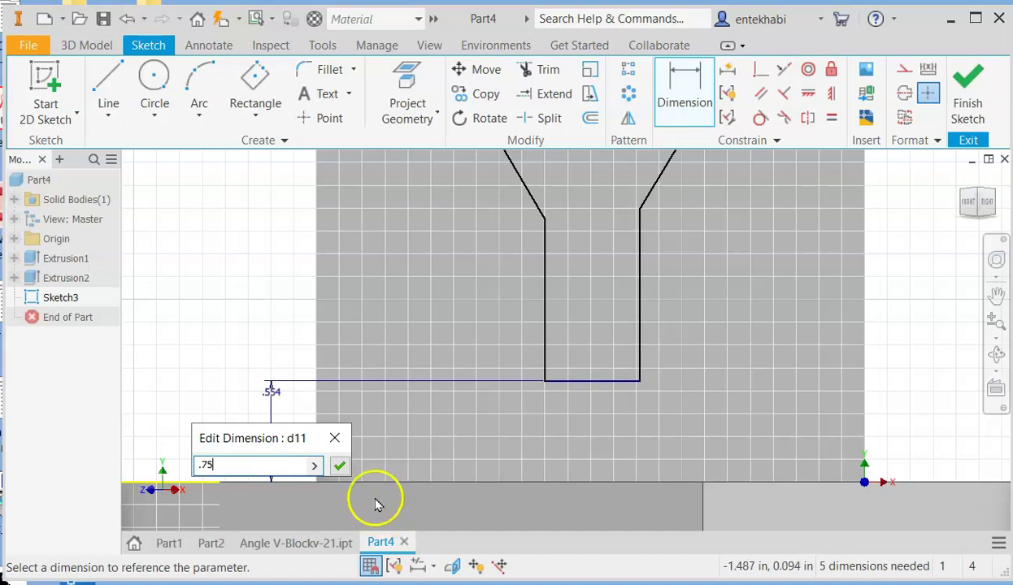
{"action": "left_click", "coordinate": [339, 465]}
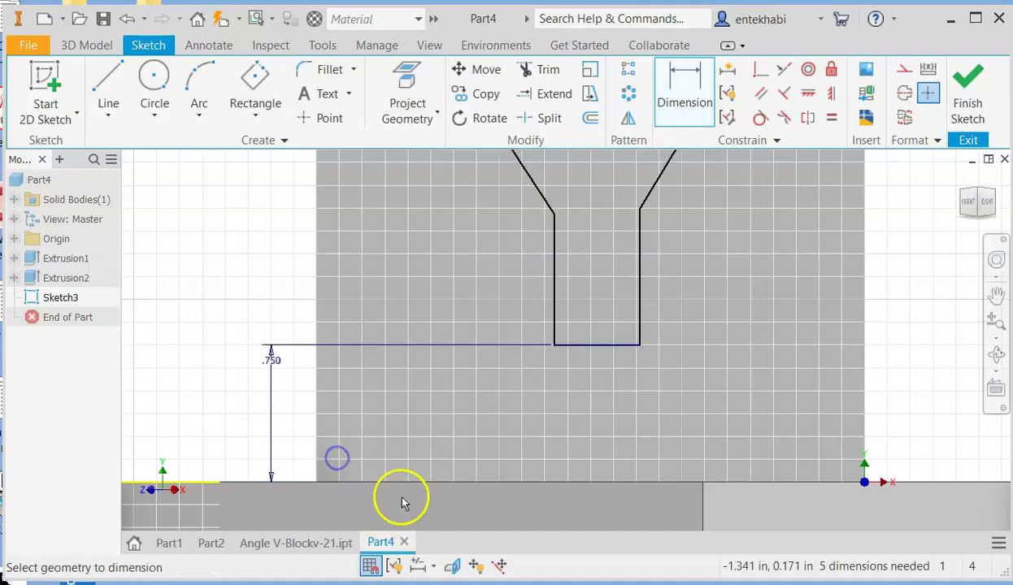
{"action": "left_click", "coordinate": [596, 346]}
{"action": "left_click", "coordinate": [598, 374]}
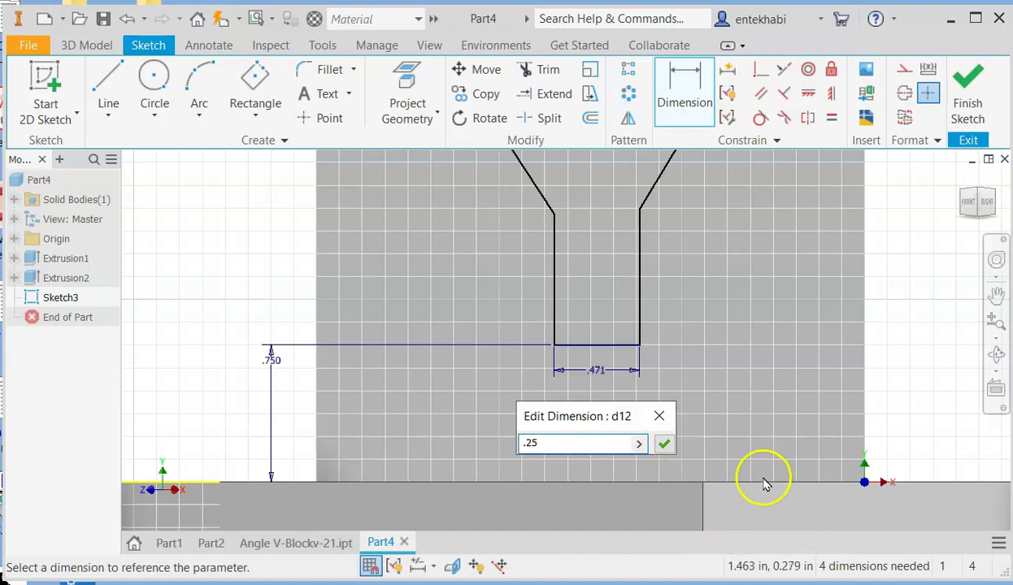
{"action": "type", "text": ".25"}
{"action": "left_click", "coordinate": [665, 443]}
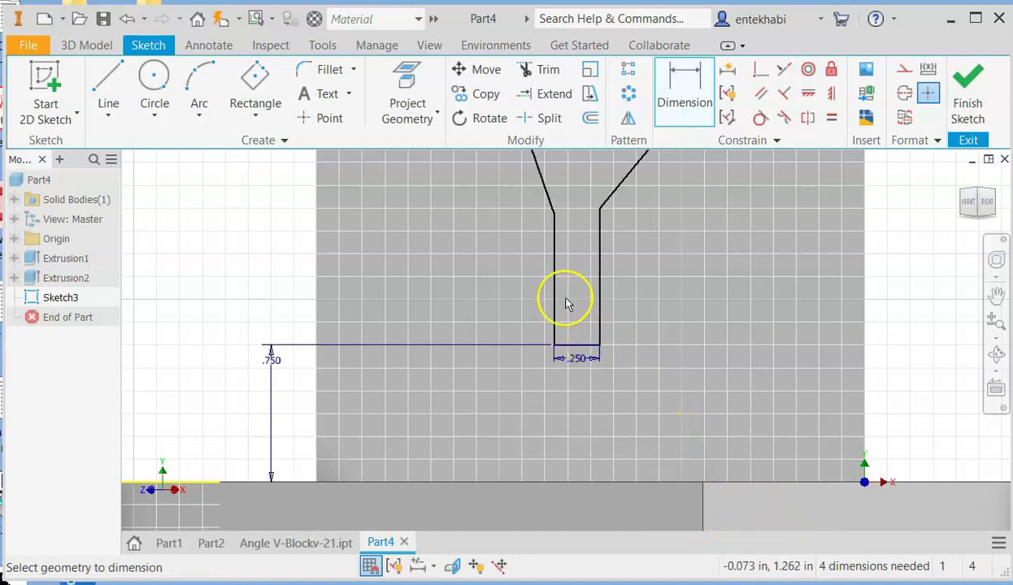
Angle the left slanted side 45° from the top line, shown as 135.00.
{"action": "scroll", "coordinate": [567, 304], "scroll_direction": "down", "scroll_amount": 3}
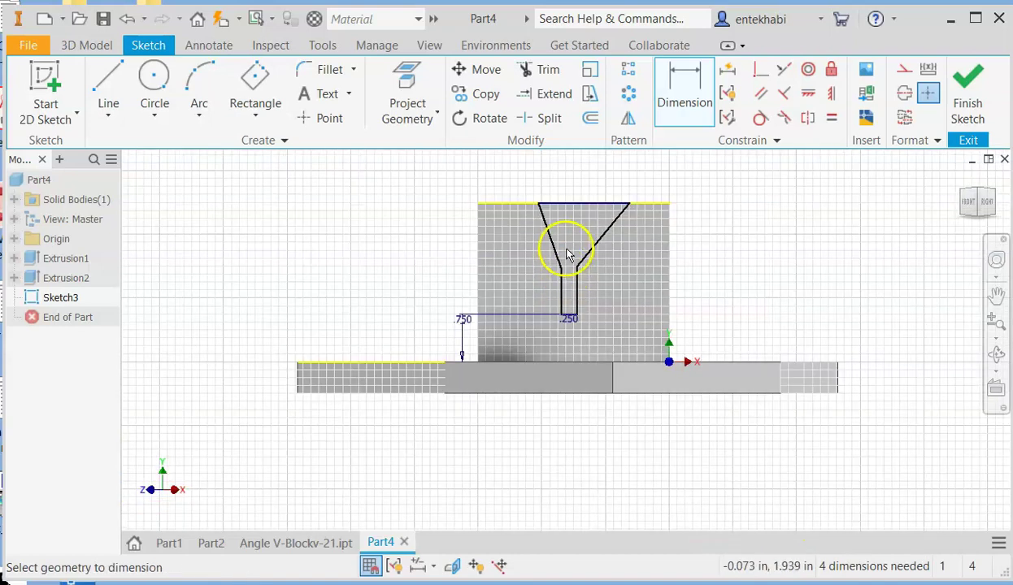
{"action": "scroll", "coordinate": [574, 211], "scroll_direction": "up", "scroll_amount": 2}
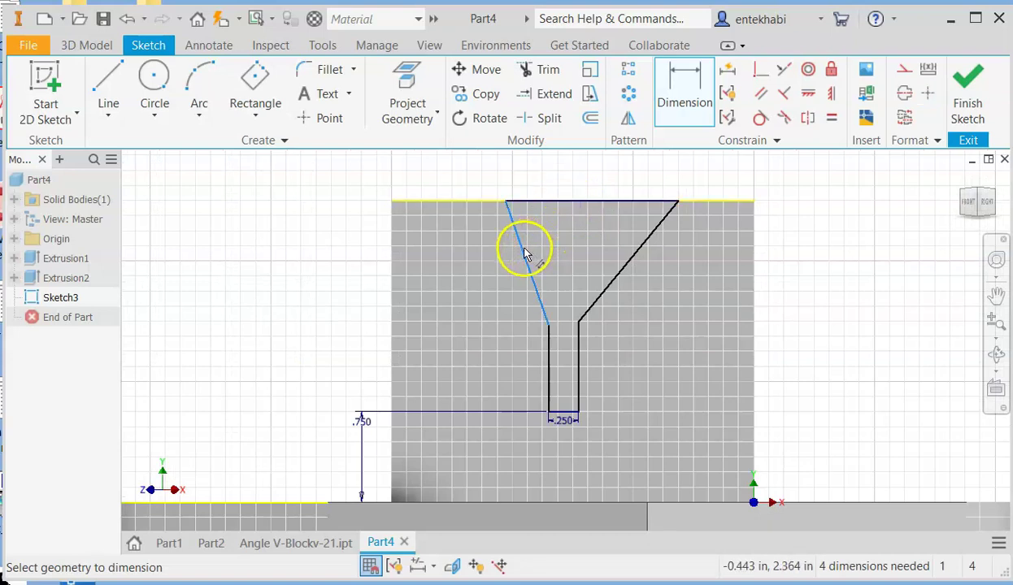
{"action": "left_click", "coordinate": [547, 202]}
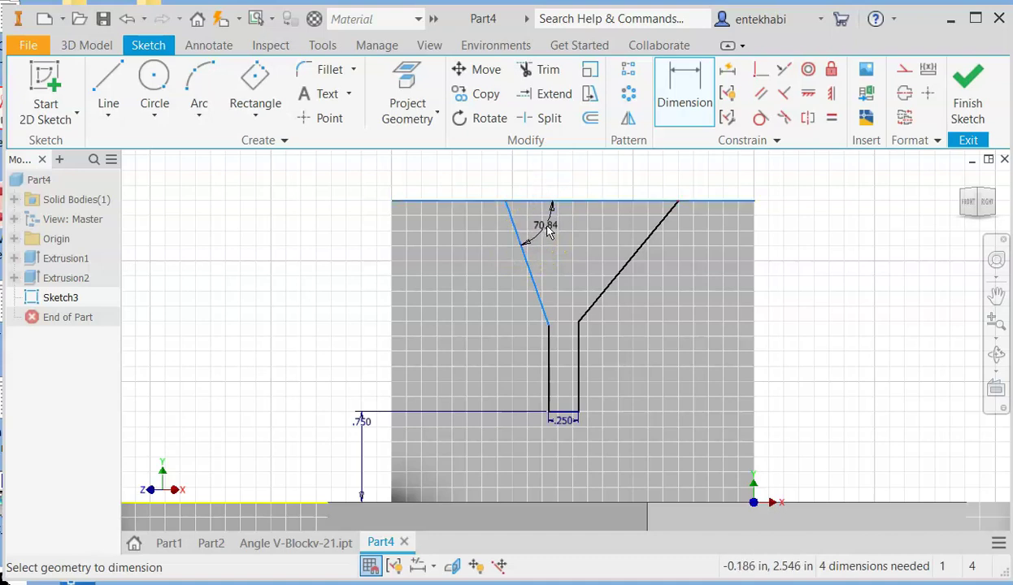
{"action": "scroll", "coordinate": [551, 236], "scroll_direction": "up", "scroll_amount": 4}
{"action": "scroll", "coordinate": [550, 235], "scroll_direction": "down", "scroll_amount": 8}
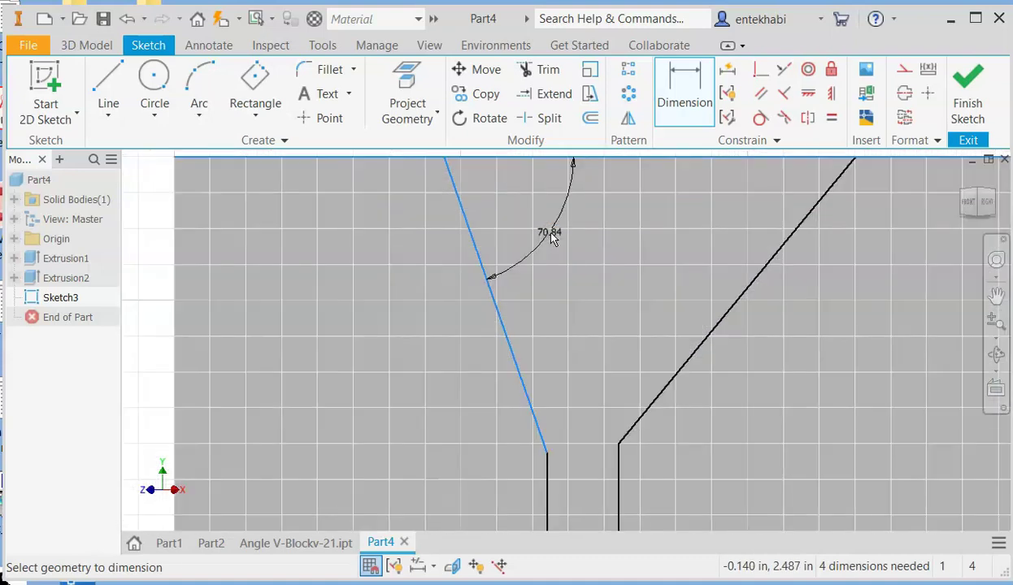
{"action": "left_click", "coordinate": [550, 235]}
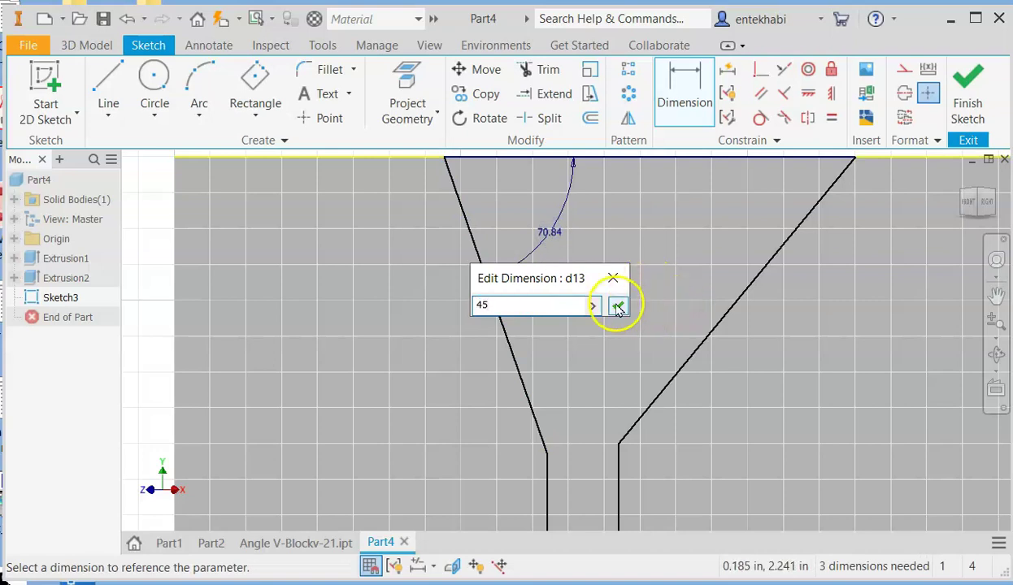
{"action": "left_click", "coordinate": [617, 306]}
Dimension the top-right ledge to 0.25 in, discarding an unwanted vertical dimension.
{"action": "scroll", "coordinate": [551, 310], "scroll_direction": "up", "scroll_amount": 4}
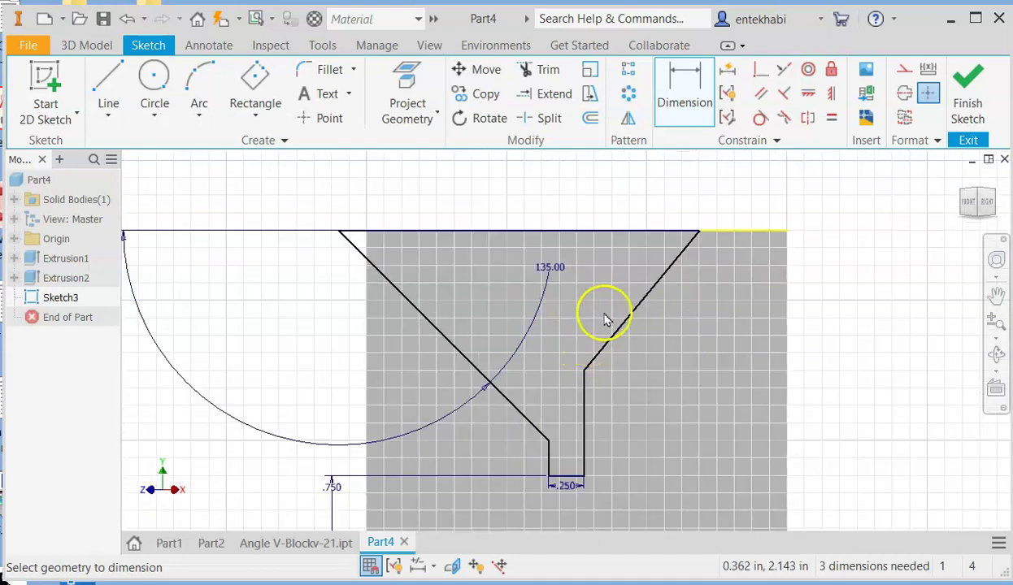
{"action": "left_click", "coordinate": [687, 126]}
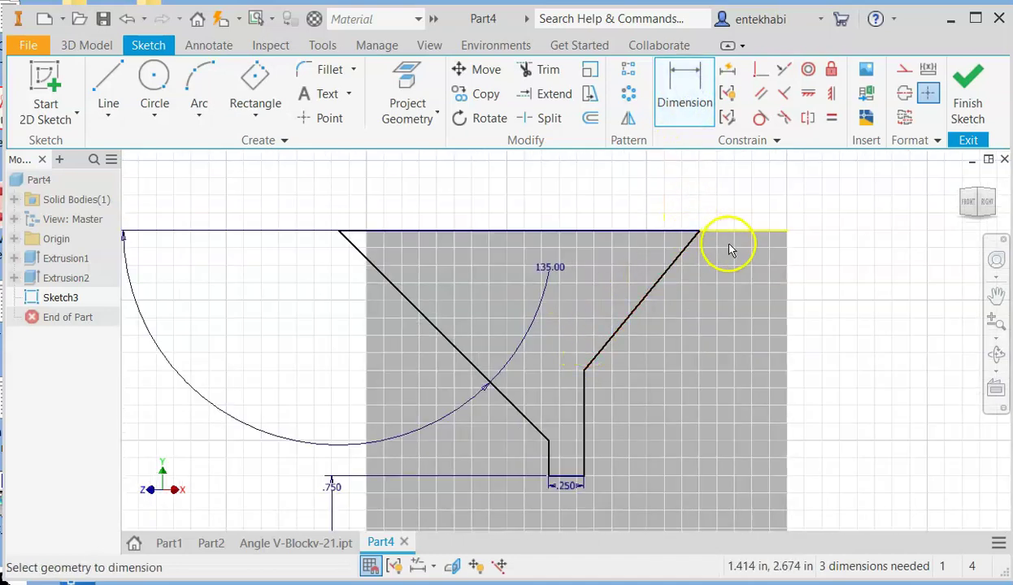
{"action": "left_click", "coordinate": [785, 256]}
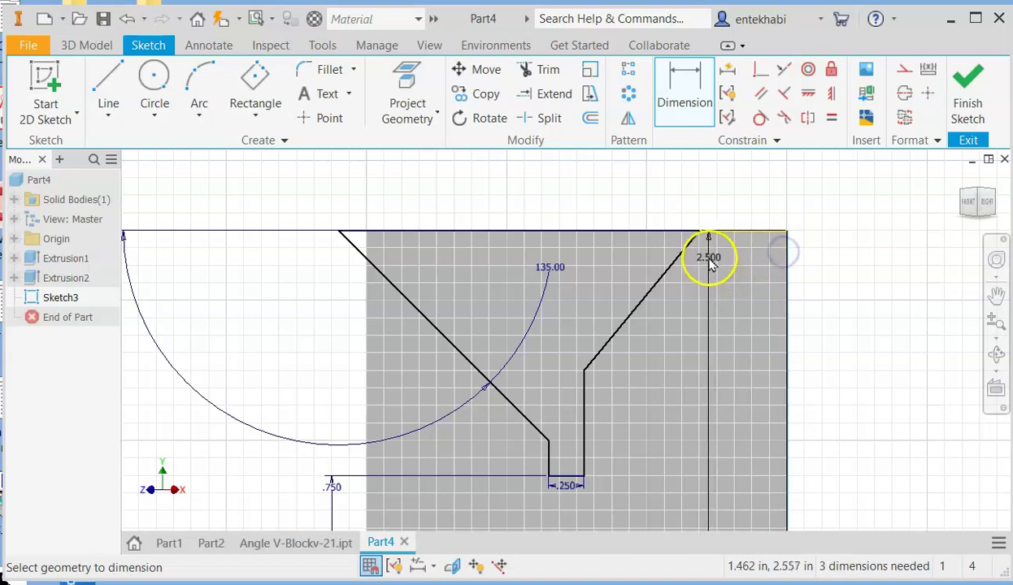
{"action": "key", "text": "Escape"}
{"action": "left_click", "coordinate": [702, 237]}
{"action": "left_click", "coordinate": [750, 205]}
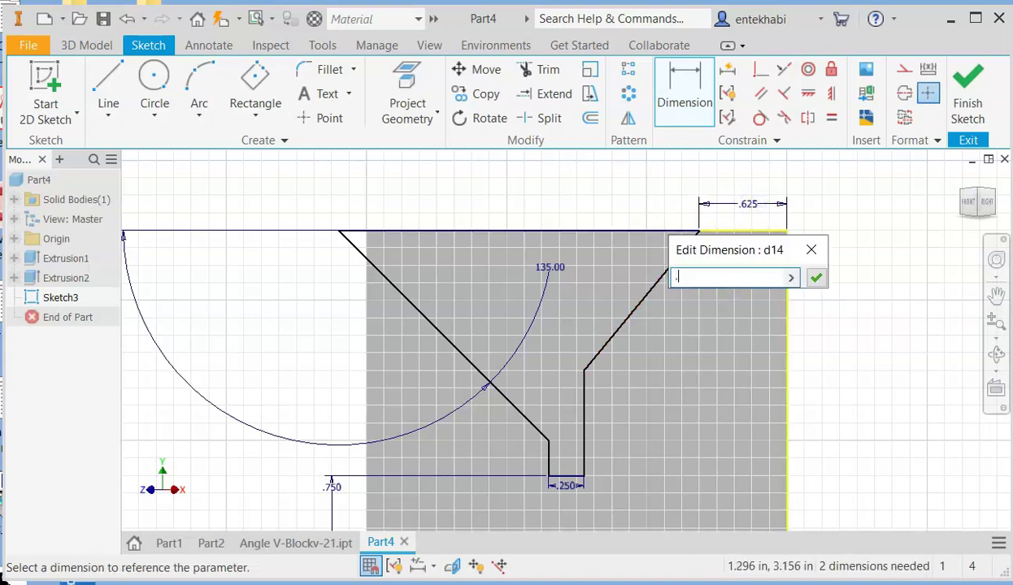
{"action": "left_click", "coordinate": [816, 278]}
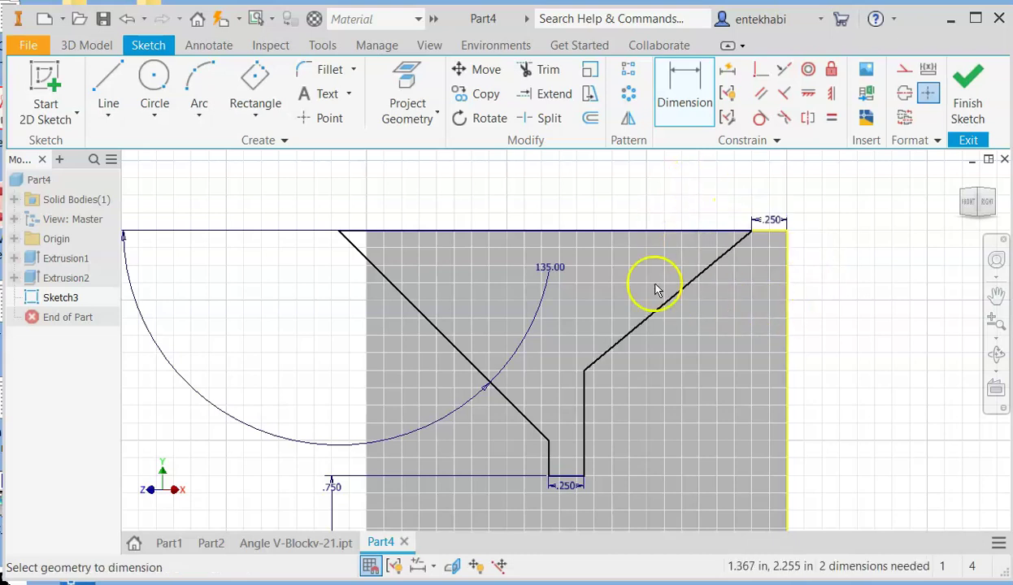
Set the right slanted side to 45° from the top line.
{"action": "scroll", "coordinate": [622, 257], "scroll_direction": "down", "scroll_amount": 2}
{"action": "scroll", "coordinate": [622, 254], "scroll_direction": "up", "scroll_amount": 3}
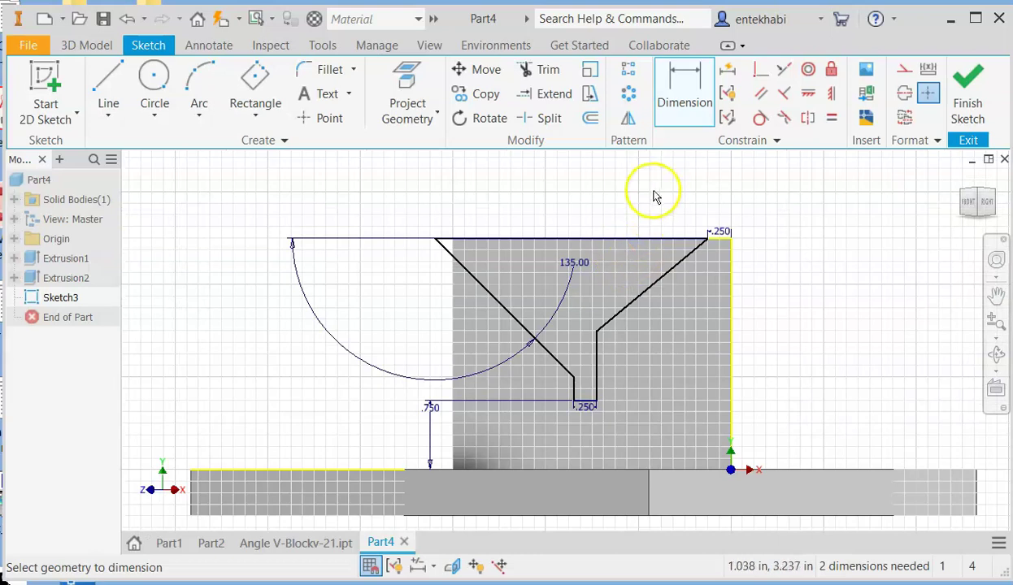
{"action": "left_click", "coordinate": [687, 86]}
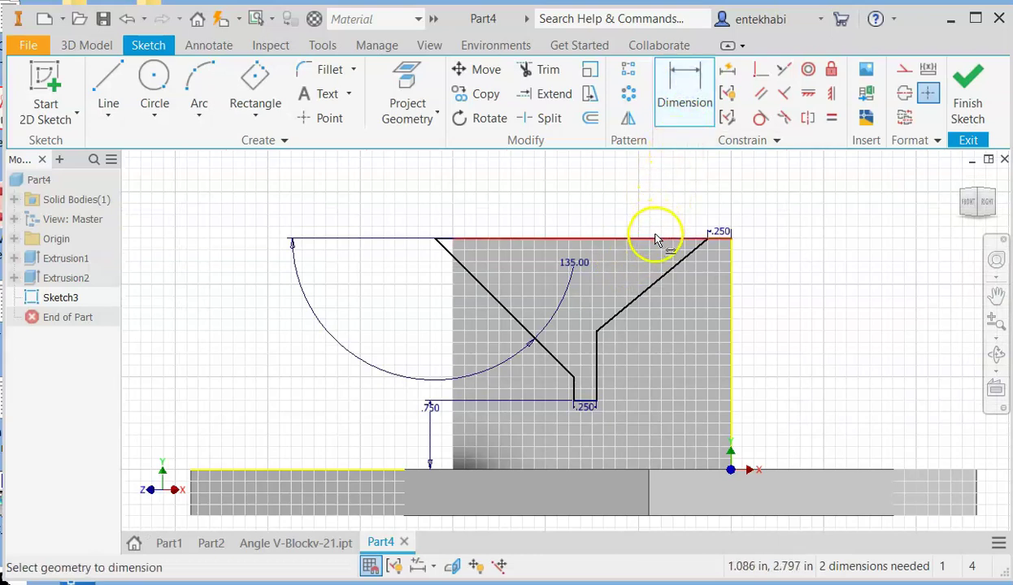
{"action": "left_click", "coordinate": [655, 238]}
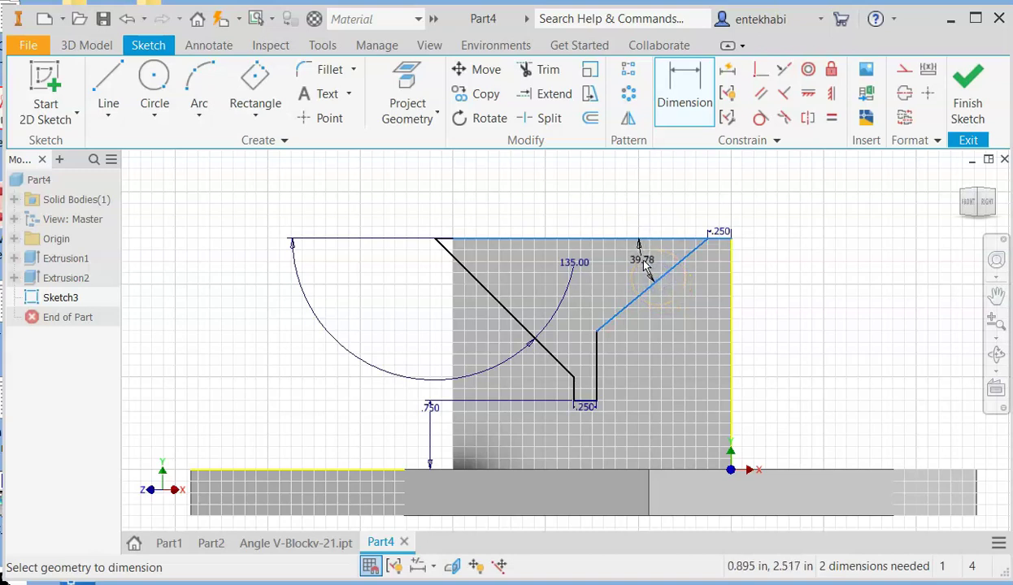
{"action": "left_click", "coordinate": [645, 271]}
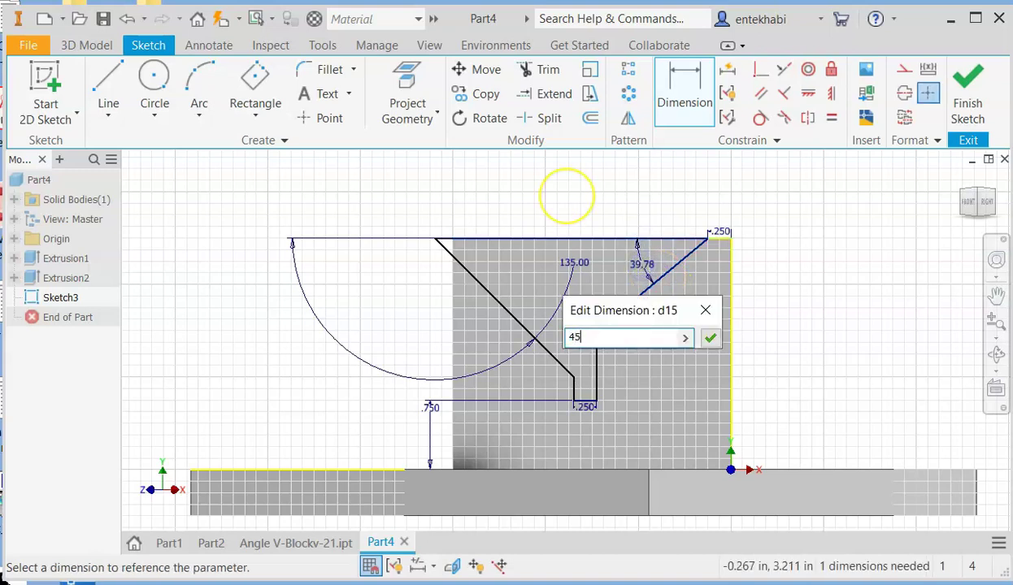
{"action": "left_click", "coordinate": [710, 338]}
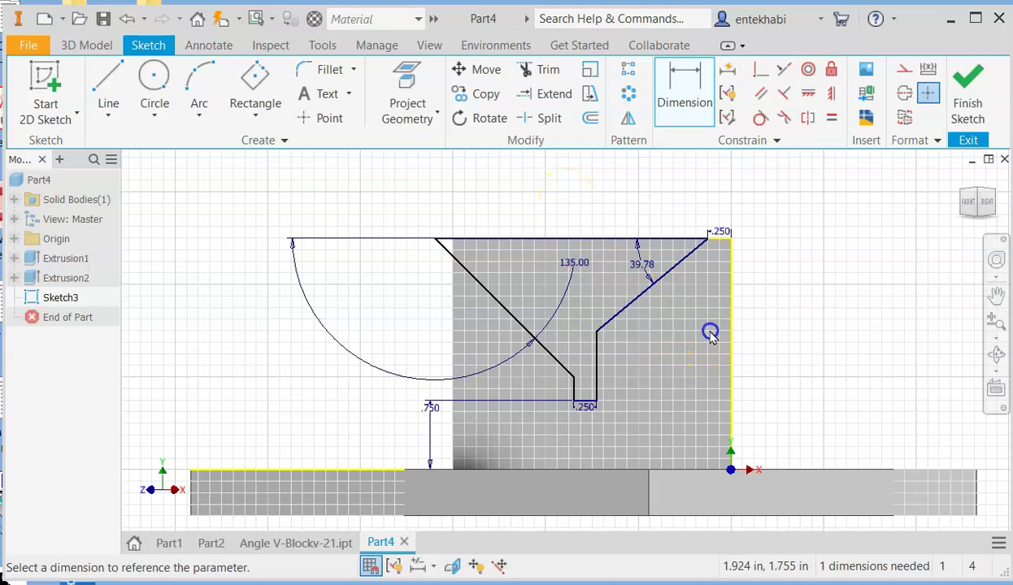
{"action": "scroll", "coordinate": [468, 237], "scroll_direction": "up", "scroll_amount": 2}
{"action": "scroll", "coordinate": [468, 238], "scroll_direction": "down", "scroll_amount": 3}
{"action": "scroll", "coordinate": [470, 248], "scroll_direction": "up", "scroll_amount": 3}
{"action": "scroll", "coordinate": [470, 248], "scroll_direction": "down", "scroll_amount": 4}
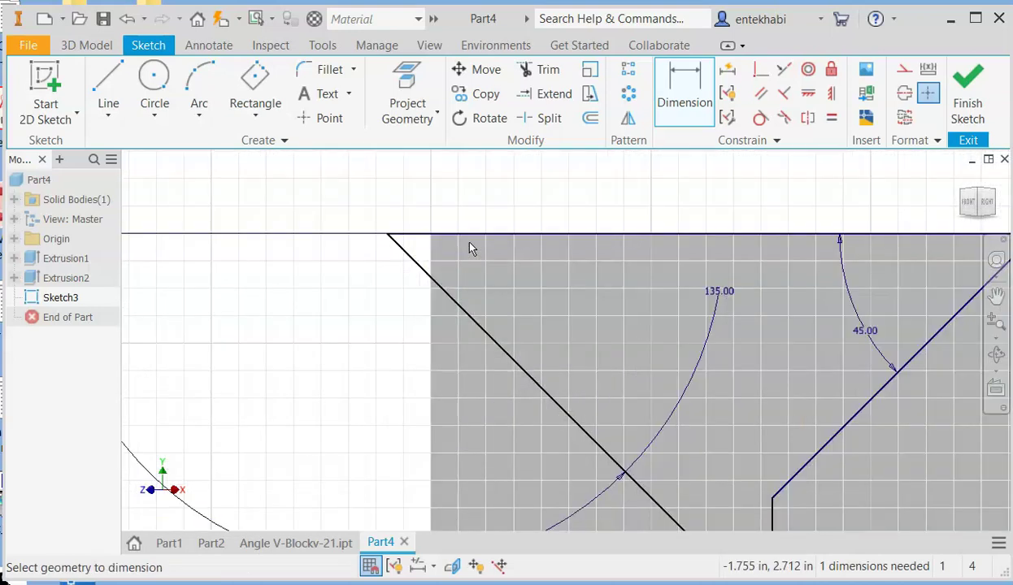
{"action": "scroll", "coordinate": [470, 248], "scroll_direction": "down", "scroll_amount": 2}
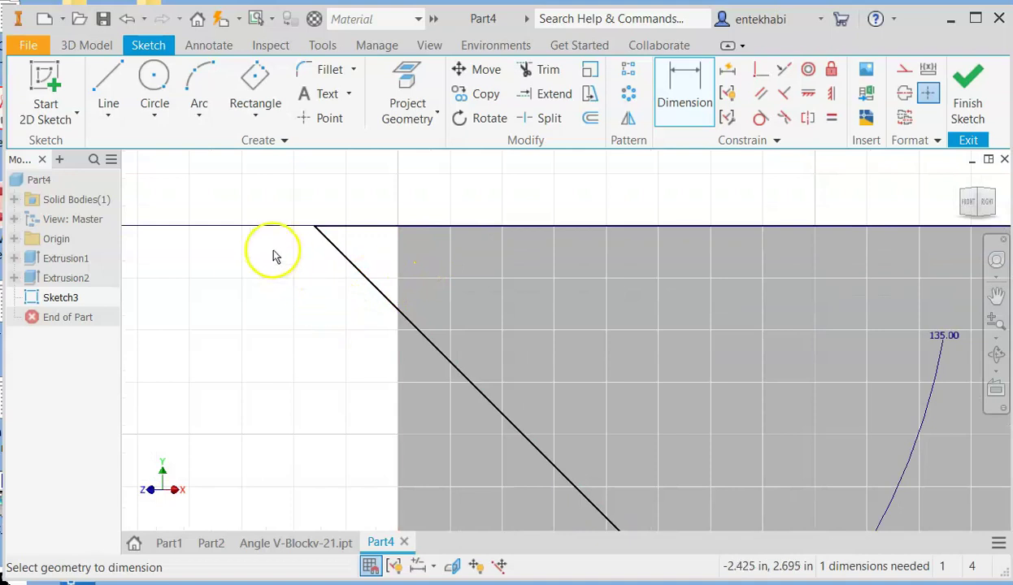
{"action": "key", "text": "Escape"}
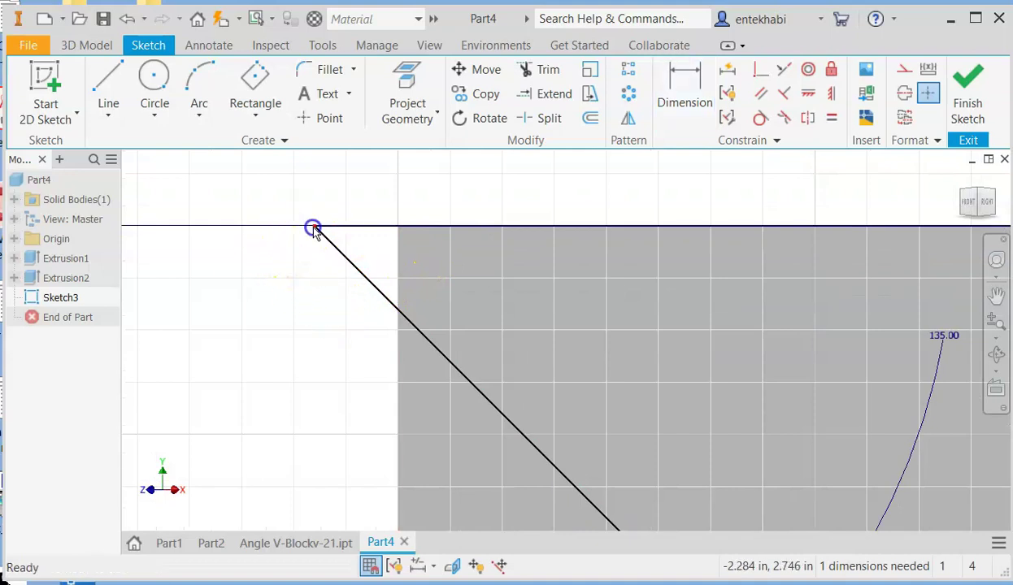
Drag the left diagonal line to the right to reshape the notch.
{"action": "left_click_drag", "start_coordinate": [313, 229], "coordinate": [486, 267]}
{"action": "scroll", "coordinate": [605, 373], "scroll_direction": "up", "scroll_amount": 3}
{"action": "scroll", "coordinate": [709, 390], "scroll_direction": "down", "scroll_amount": 5}
{"action": "scroll", "coordinate": [710, 389], "scroll_direction": "up", "scroll_amount": 6}
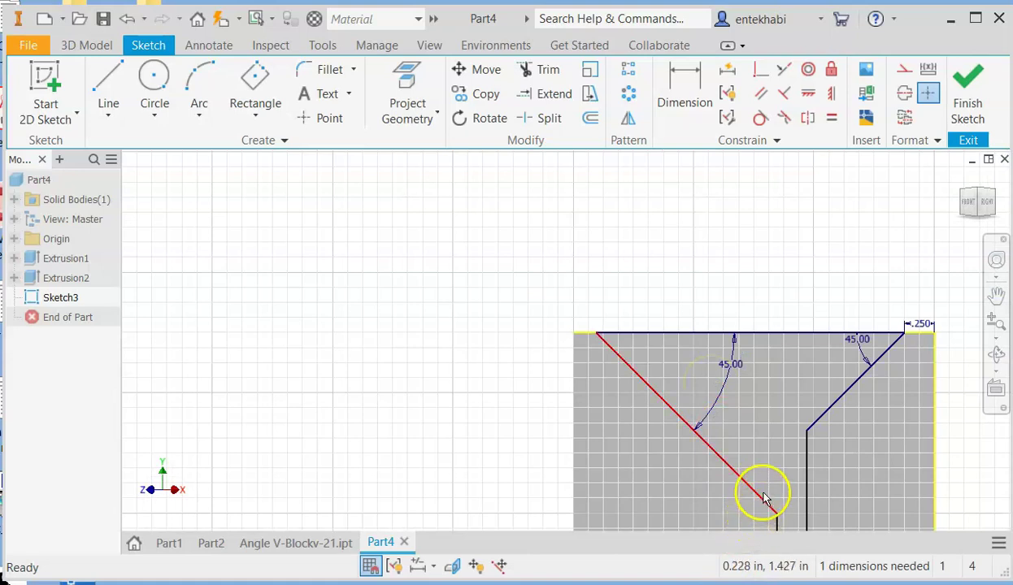
{"action": "scroll", "coordinate": [758, 508], "scroll_direction": "up", "scroll_amount": 3}
{"action": "scroll", "coordinate": [756, 481], "scroll_direction": "down", "scroll_amount": 4}
{"action": "scroll", "coordinate": [760, 484], "scroll_direction": "up", "scroll_amount": 2}
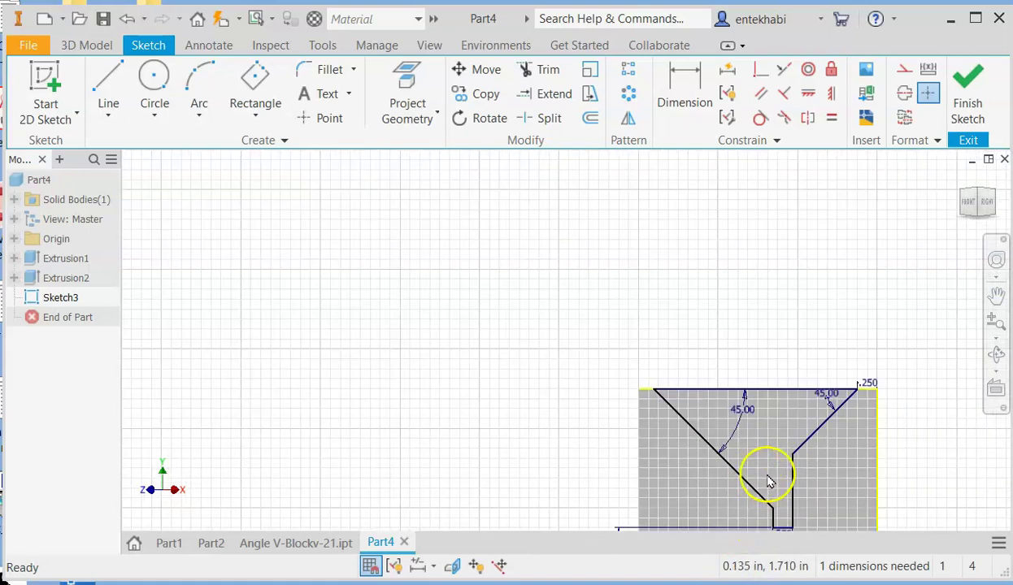
{"action": "scroll", "coordinate": [655, 384], "scroll_direction": "up", "scroll_amount": 4}
{"action": "scroll", "coordinate": [642, 382], "scroll_direction": "down", "scroll_amount": 6}
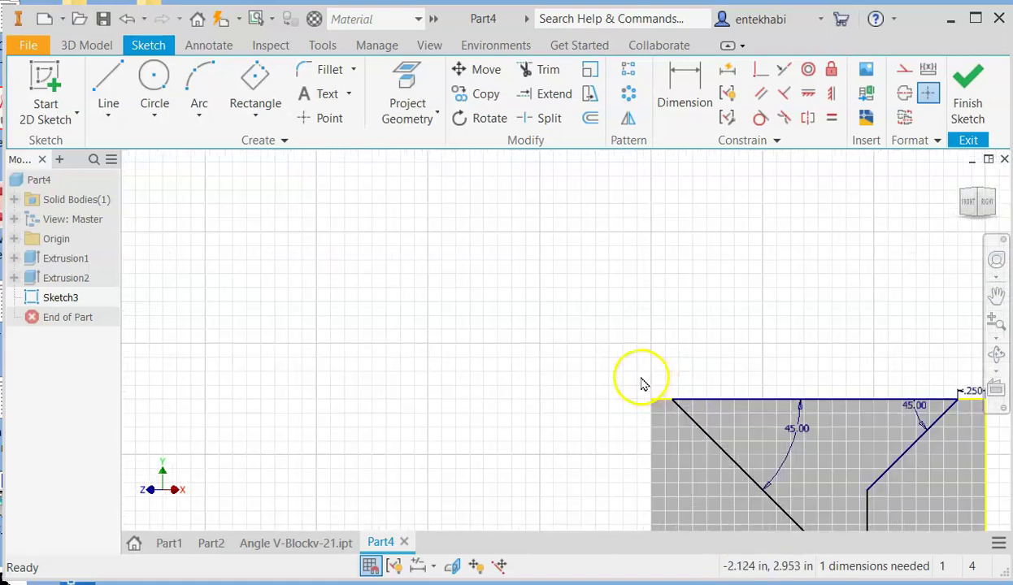
{"action": "scroll", "coordinate": [643, 383], "scroll_direction": "down", "scroll_amount": 2}
Dimension the short top-left ledge to .250 to fully constrain the sketch.
{"action": "left_click", "coordinate": [688, 88]}
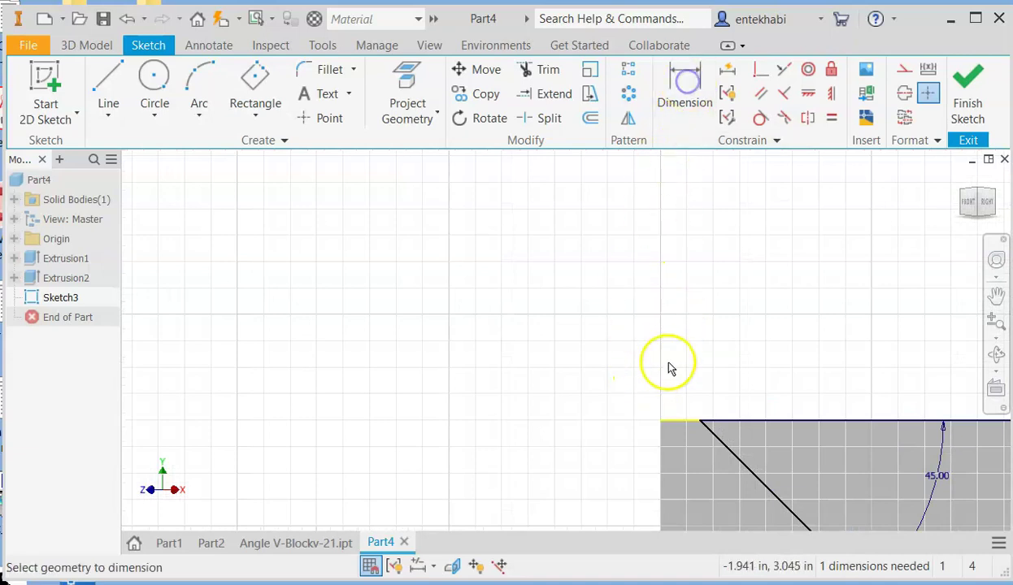
{"action": "left_click", "coordinate": [695, 423]}
{"action": "left_click", "coordinate": [678, 379]}
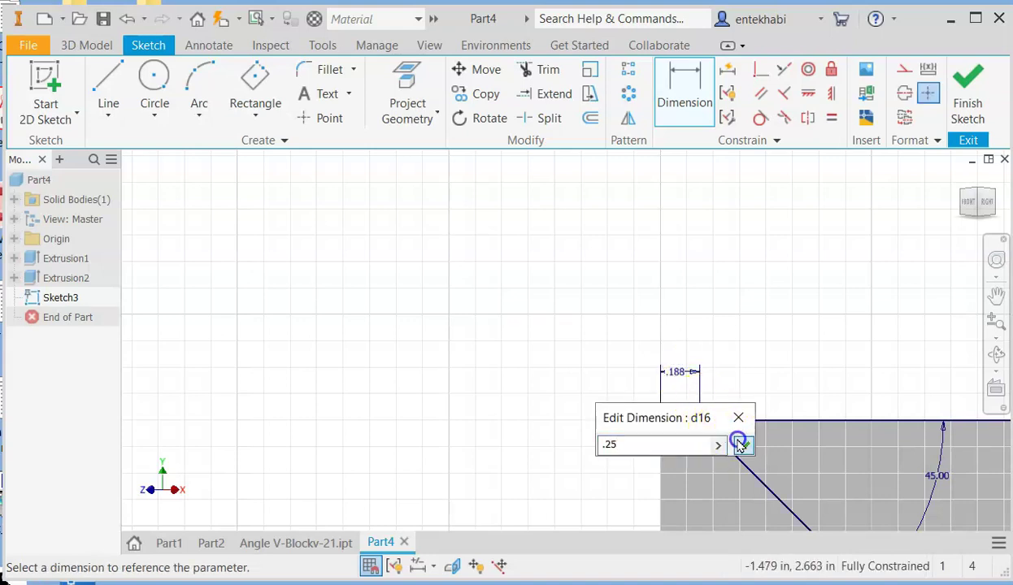
{"action": "left_click", "coordinate": [740, 443]}
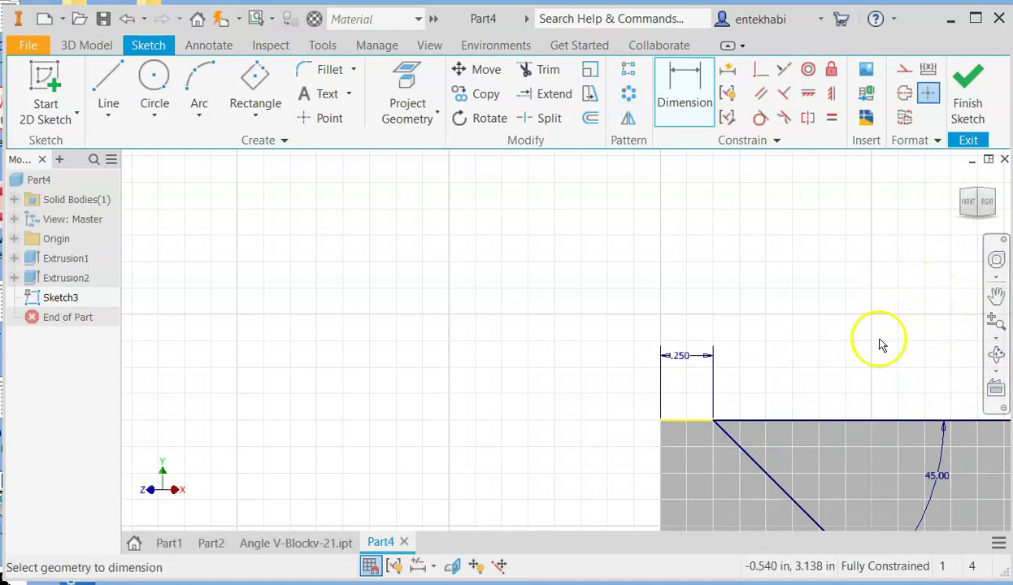
{"action": "scroll", "coordinate": [878, 342], "scroll_direction": "down", "scroll_amount": 3}
{"action": "scroll", "coordinate": [769, 391], "scroll_direction": "down", "scroll_amount": 2}
{"action": "scroll", "coordinate": [767, 391], "scroll_direction": "up", "scroll_amount": 3}
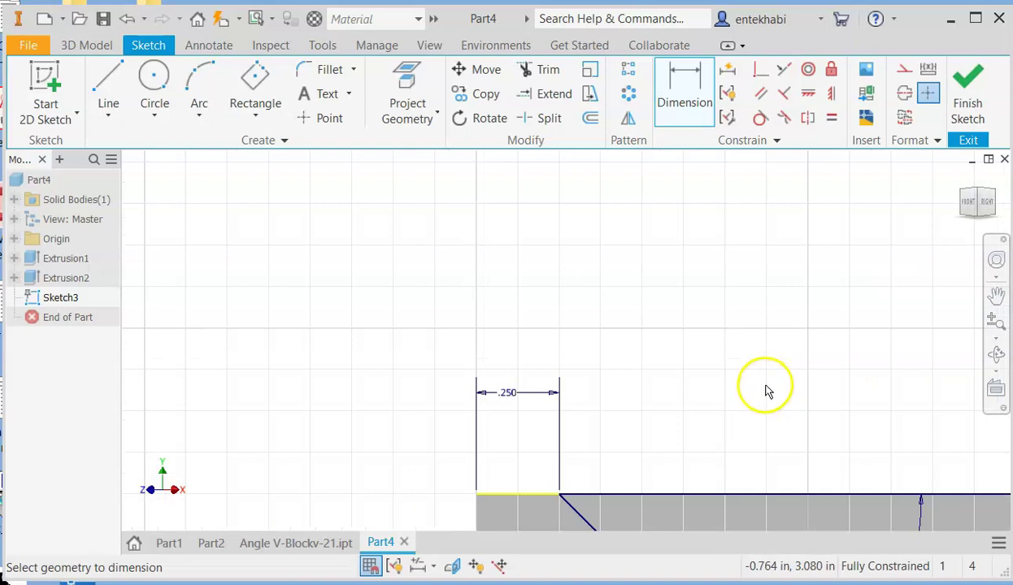
{"action": "scroll", "coordinate": [765, 391], "scroll_direction": "up", "scroll_amount": 5}
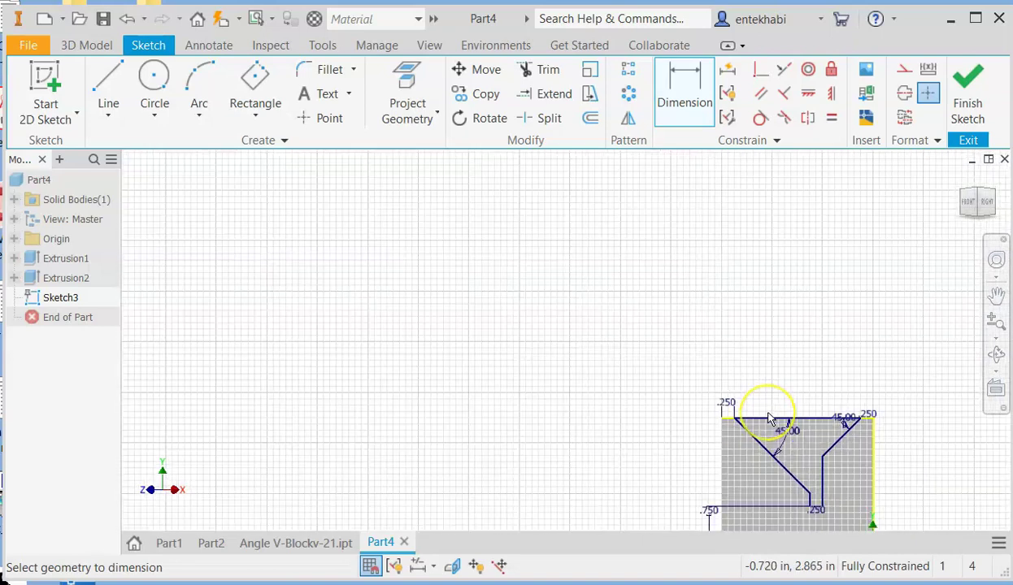
{"action": "scroll", "coordinate": [770, 419], "scroll_direction": "up", "scroll_amount": 2}
{"action": "scroll", "coordinate": [779, 427], "scroll_direction": "down", "scroll_amount": 3}
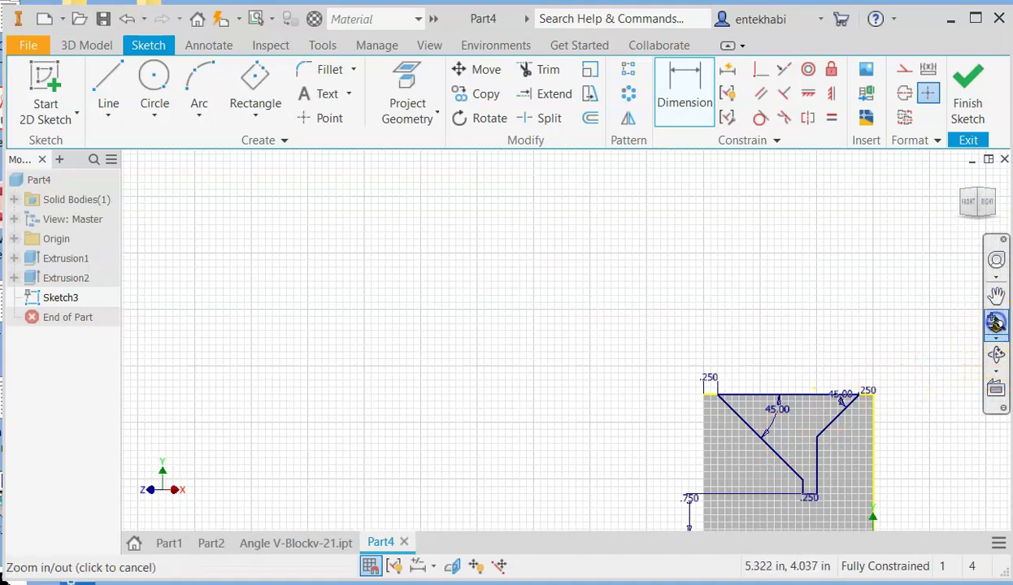
{"action": "key", "text": "Escape"}
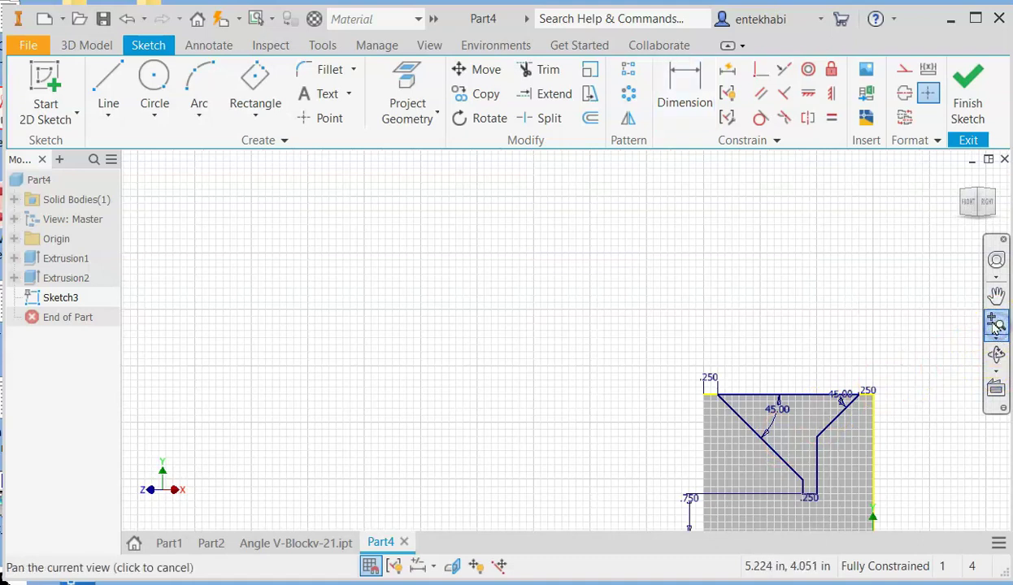
{"action": "left_click", "coordinate": [999, 340]}
{"action": "left_click", "coordinate": [1000, 384]}
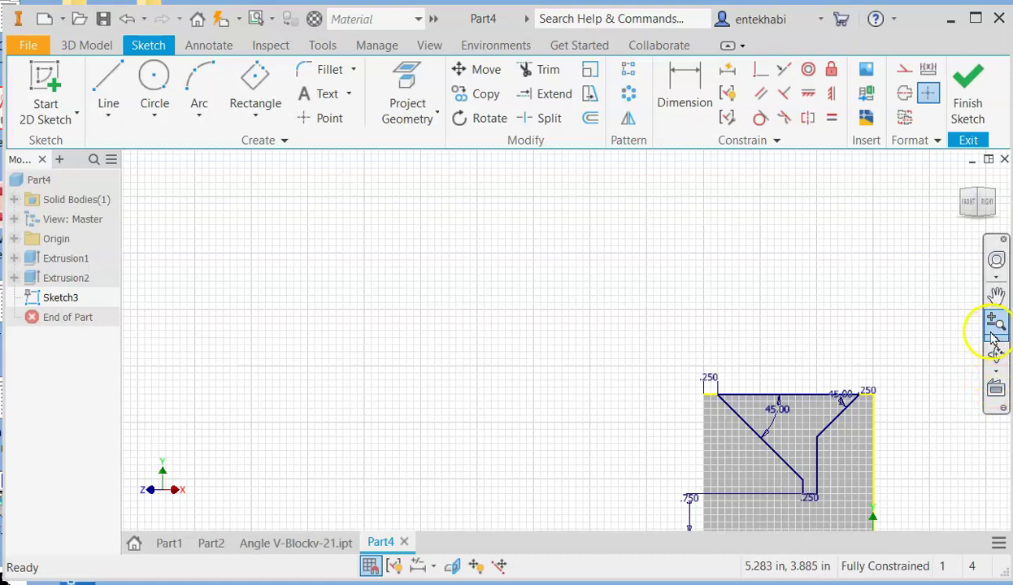
{"action": "key", "text": "d"}
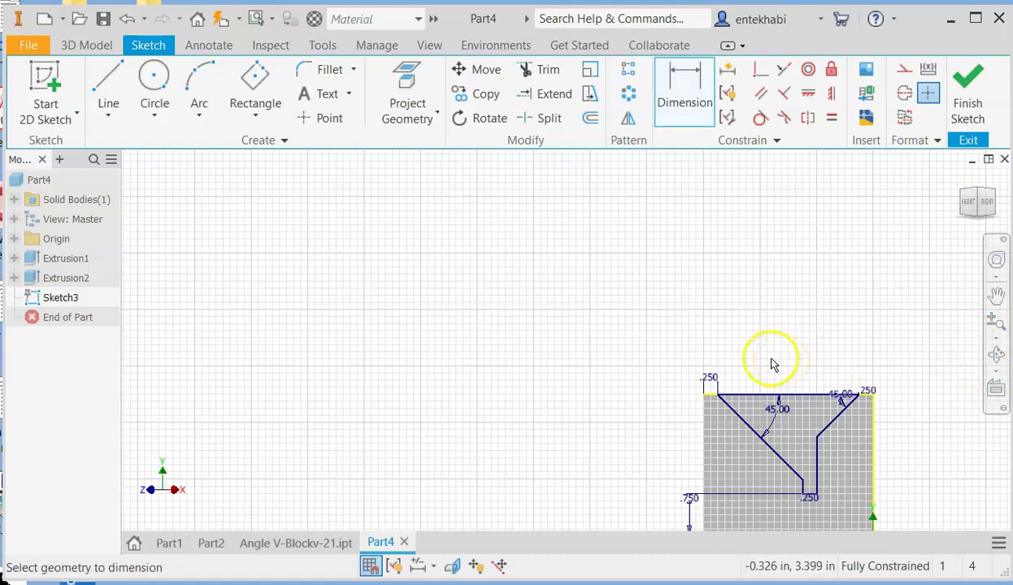
{"action": "key", "text": "F6"}
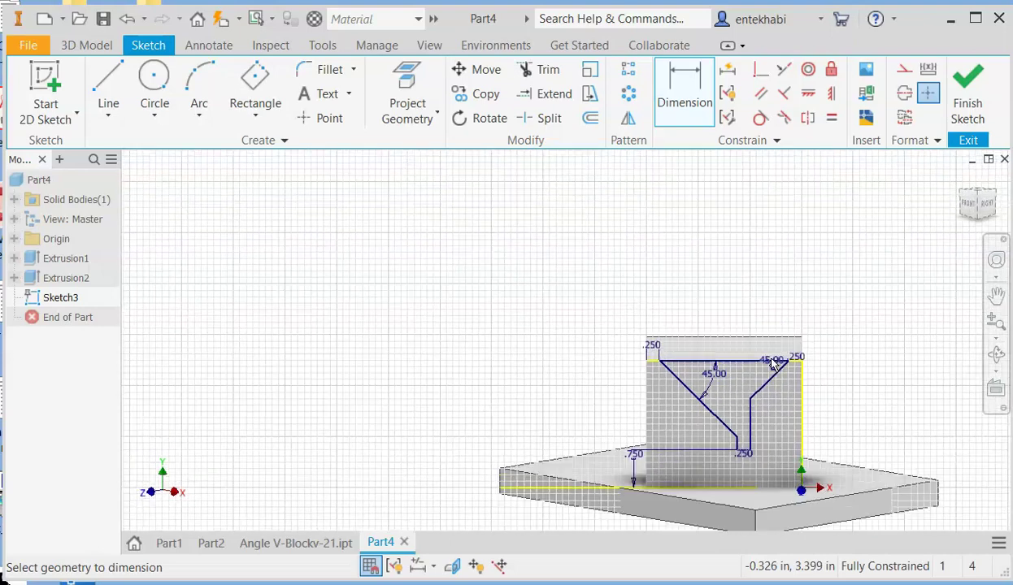
{"action": "scroll", "coordinate": [624, 356], "scroll_direction": "down", "scroll_amount": 3}
{"action": "key", "text": "F5"}
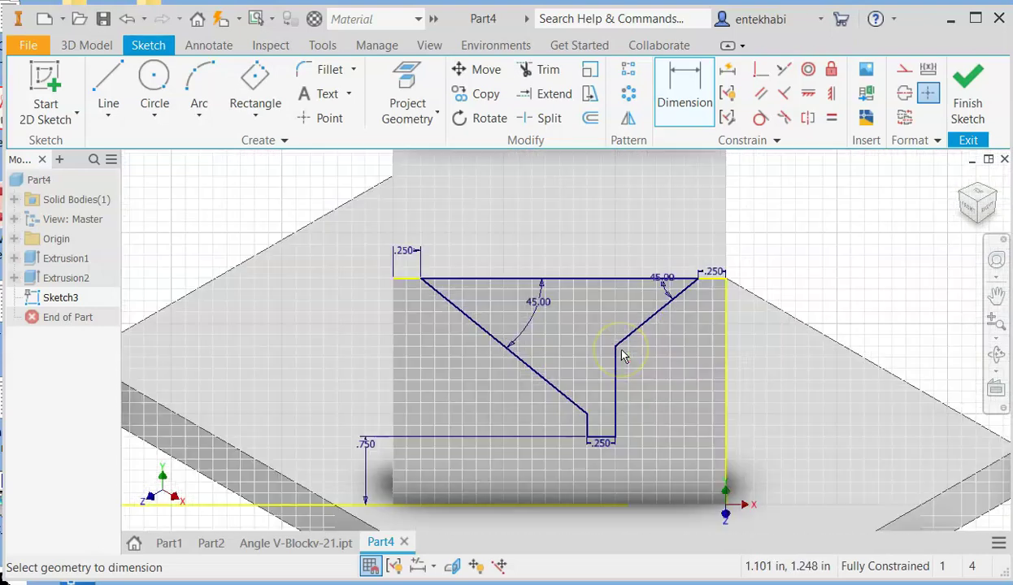
{"action": "left_click", "coordinate": [996, 389]}
{"action": "left_click", "coordinate": [655, 364]}
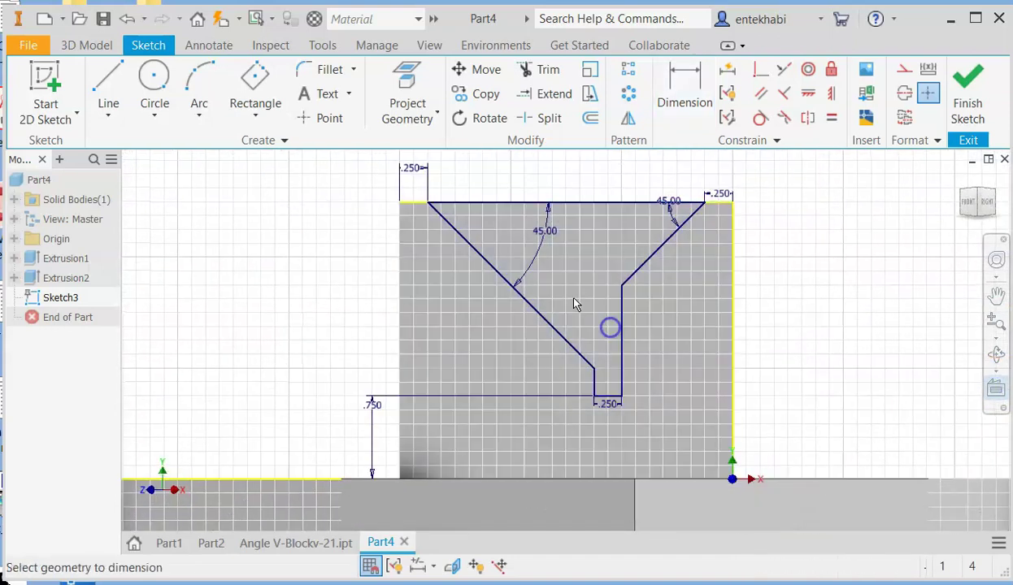
{"action": "scroll", "coordinate": [576, 300], "scroll_direction": "down", "scroll_amount": 2}
{"action": "scroll", "coordinate": [574, 304], "scroll_direction": "up", "scroll_amount": 3}
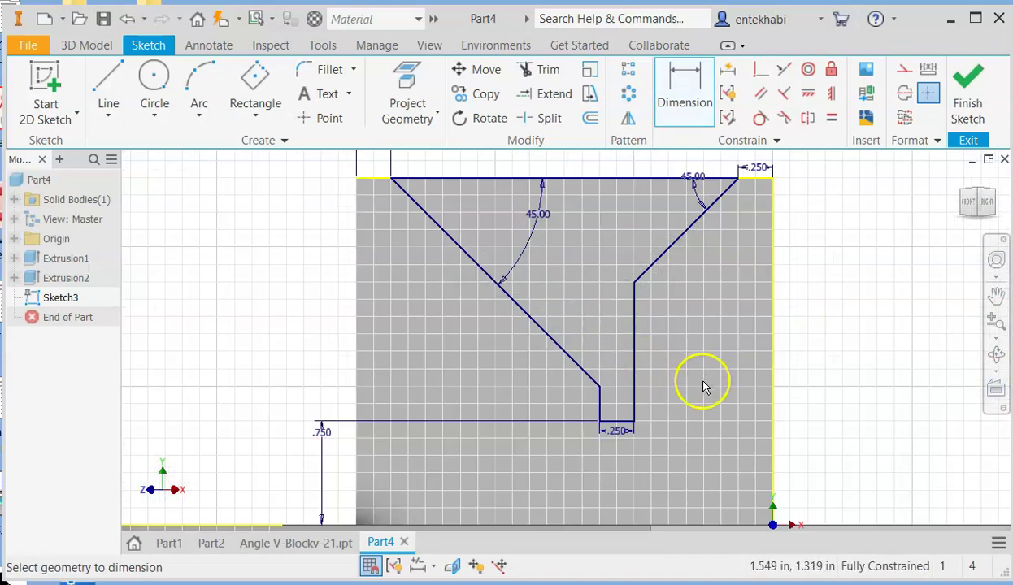
Move the loose endpoint aside and draw a new slant from the top-edge corner to the left vertical line's top.
{"action": "key", "text": "Escape"}
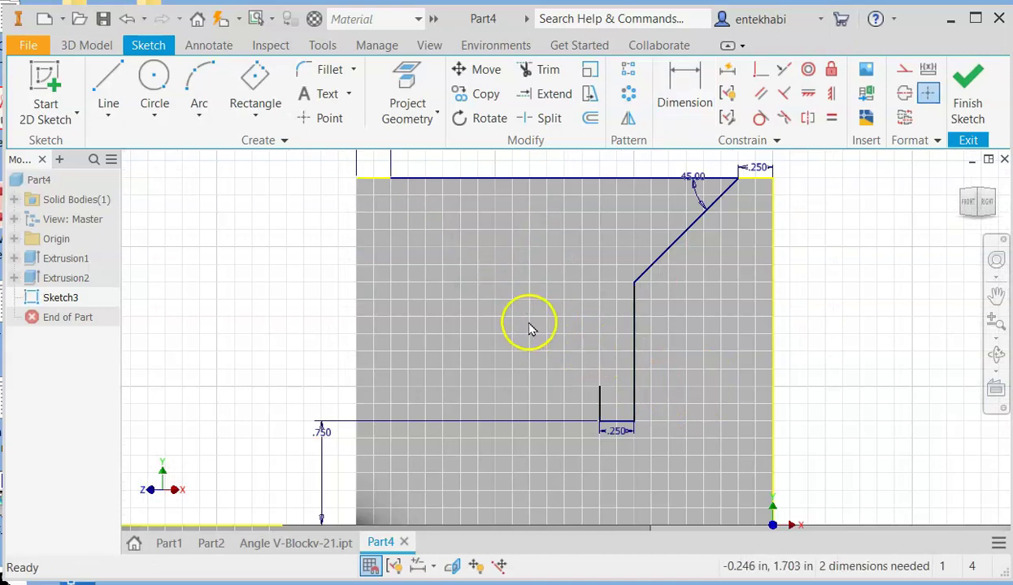
{"action": "mouse_move", "coordinate": [597, 391]}
{"action": "left_mouse_down"}
{"action": "mouse_move", "coordinate": [565, 297]}
{"action": "mouse_move", "coordinate": [556, 326]}
{"action": "left_mouse_up"}
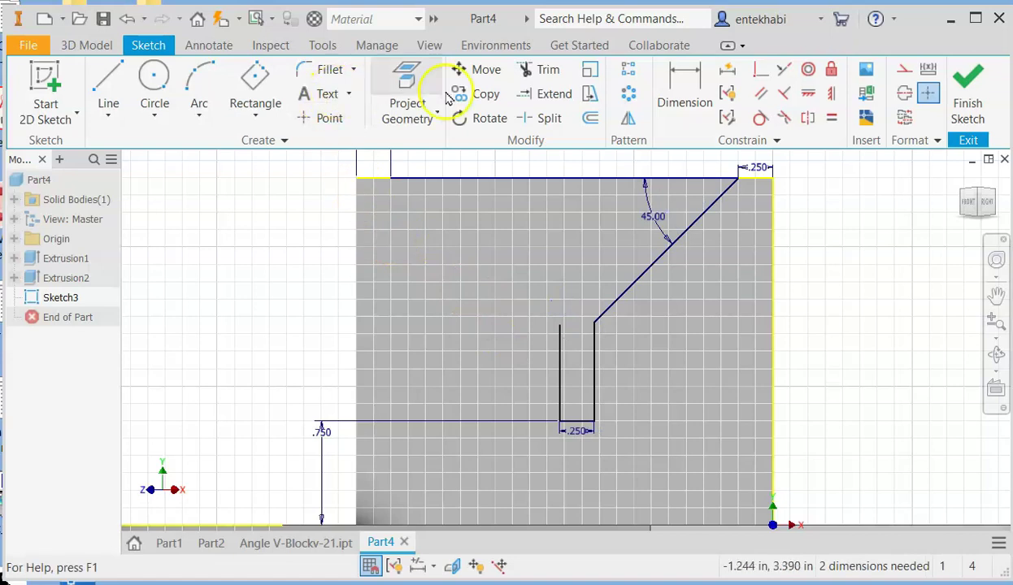
{"action": "left_click", "coordinate": [109, 78]}
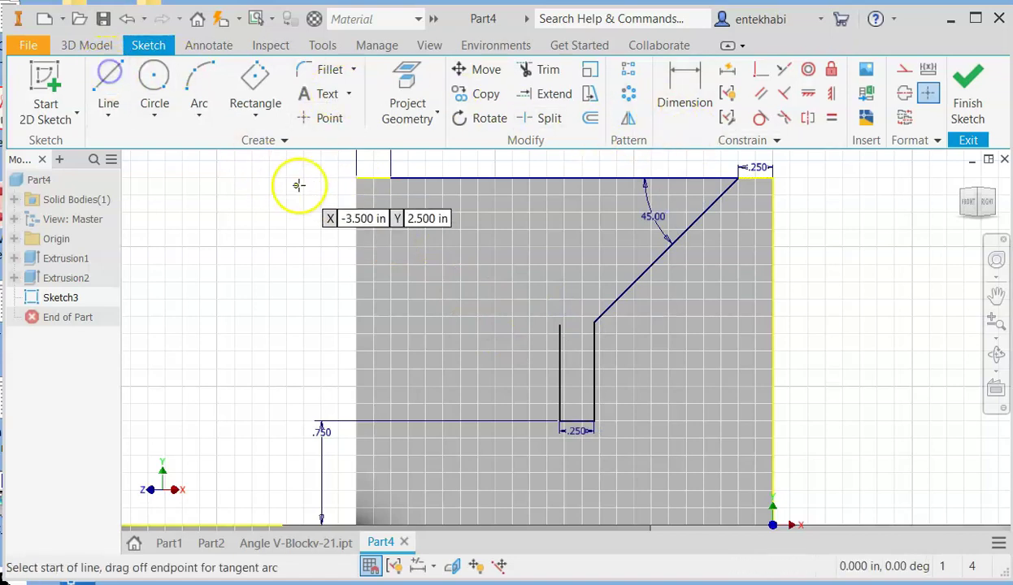
{"action": "left_click", "coordinate": [390, 178]}
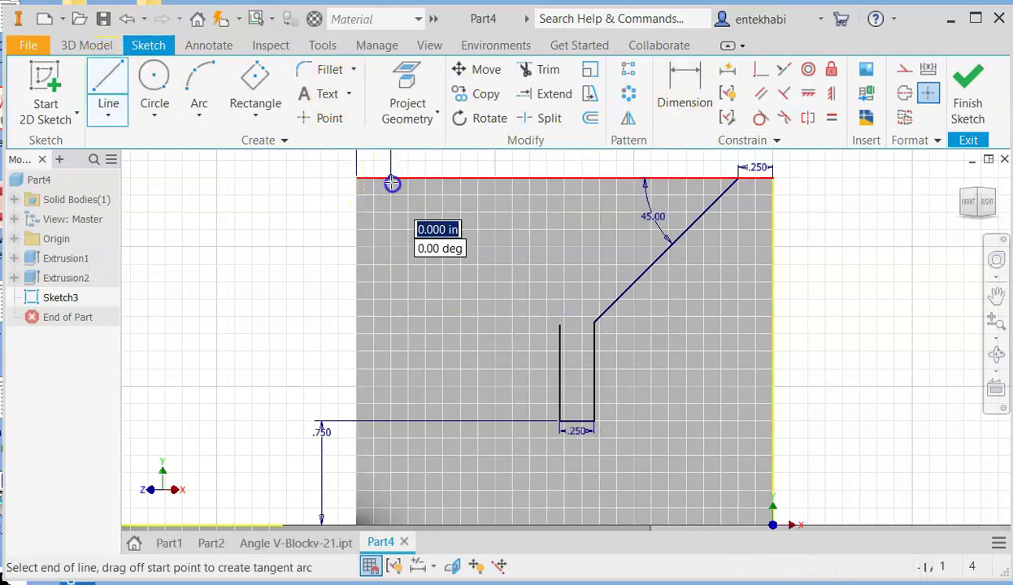
{"action": "double_click", "coordinate": [558, 329]}
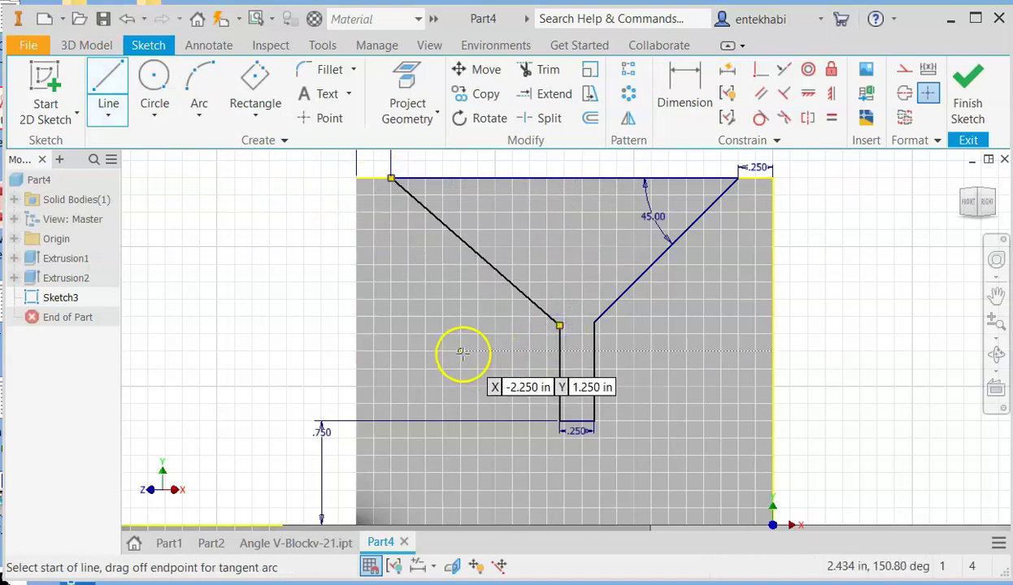
{"action": "key", "text": "Escape"}
{"action": "scroll", "coordinate": [607, 230], "scroll_direction": "up", "scroll_amount": 2}
{"action": "scroll", "coordinate": [607, 230], "scroll_direction": "up", "scroll_amount": 3}
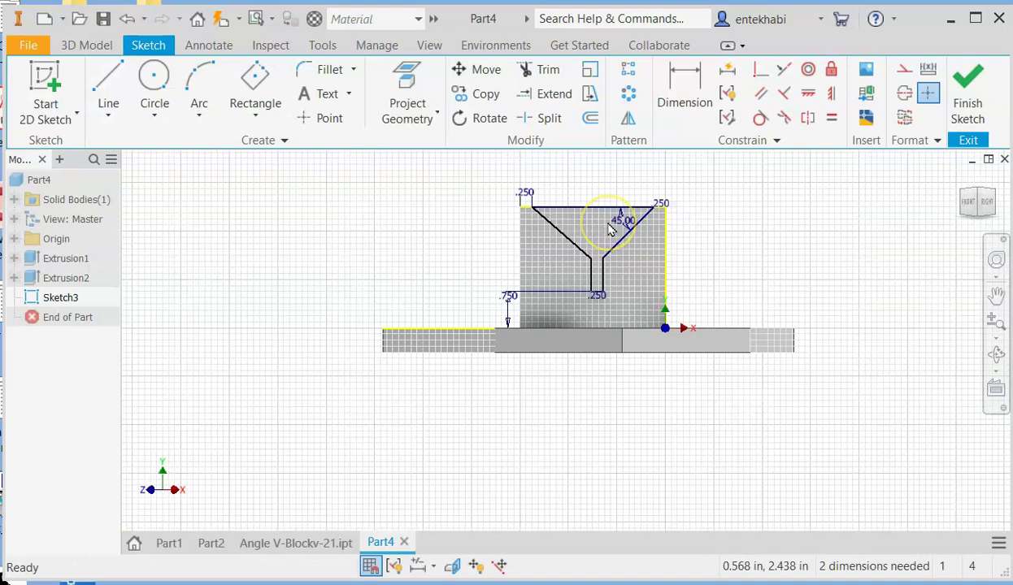
{"action": "scroll", "coordinate": [608, 230], "scroll_direction": "down", "scroll_amount": 4}
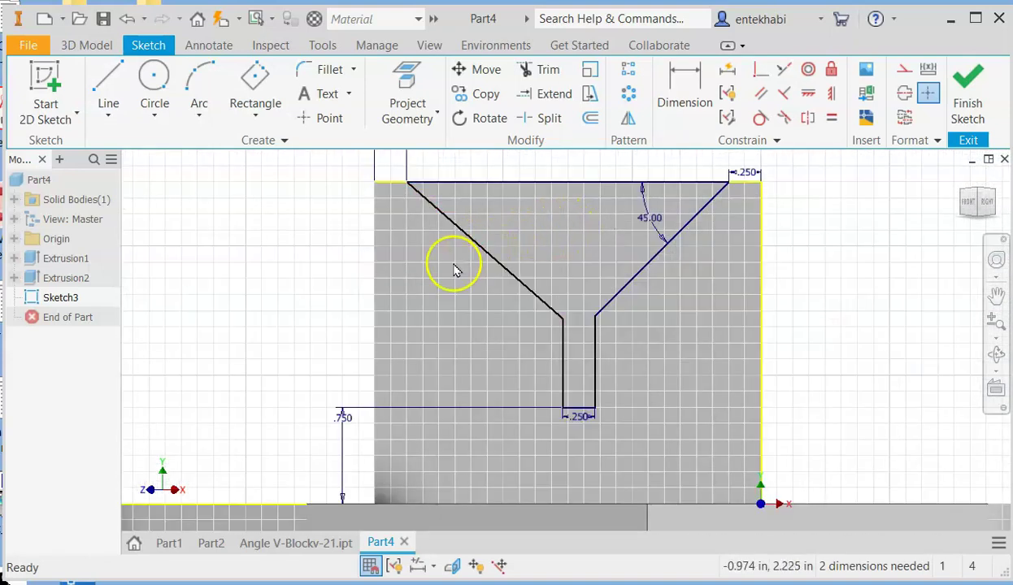
Constrain the V's two lower endpoints to be horizontally level.
{"action": "left_click", "coordinate": [806, 97]}
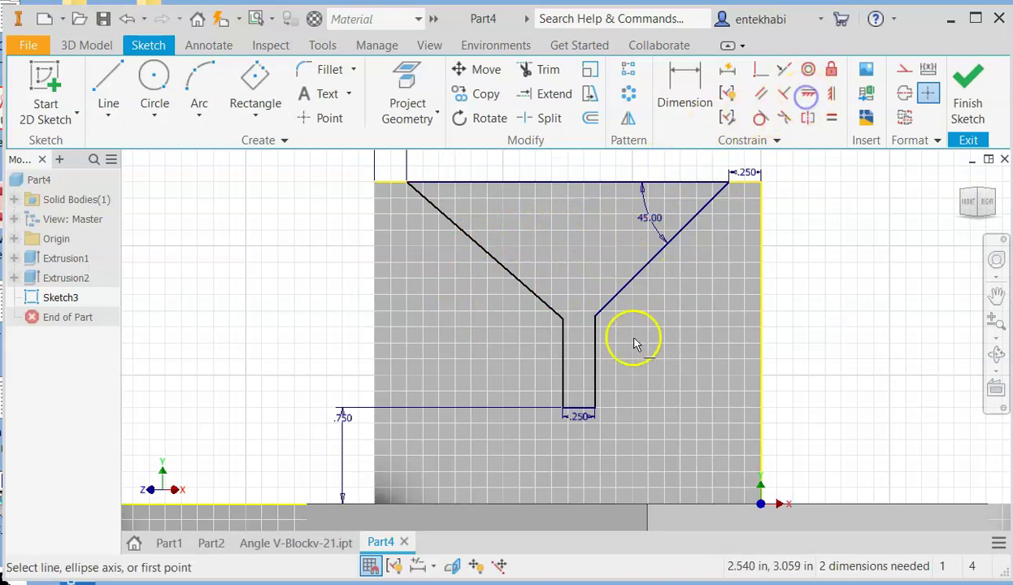
{"action": "left_click", "coordinate": [593, 316]}
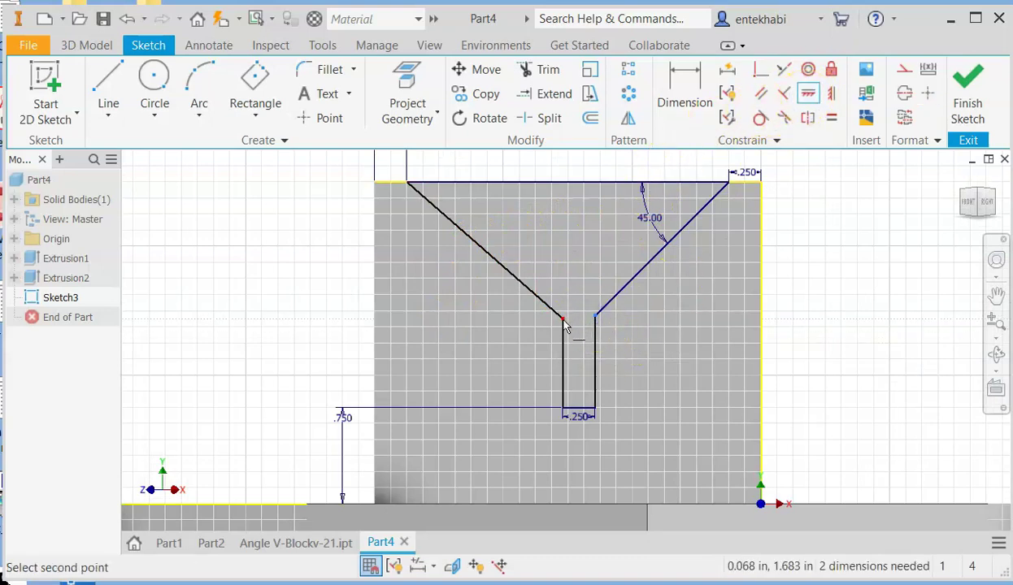
{"action": "left_click", "coordinate": [563, 320]}
Dimension the left slanted line at 45° and finish the sketch.
{"action": "left_click", "coordinate": [680, 86]}
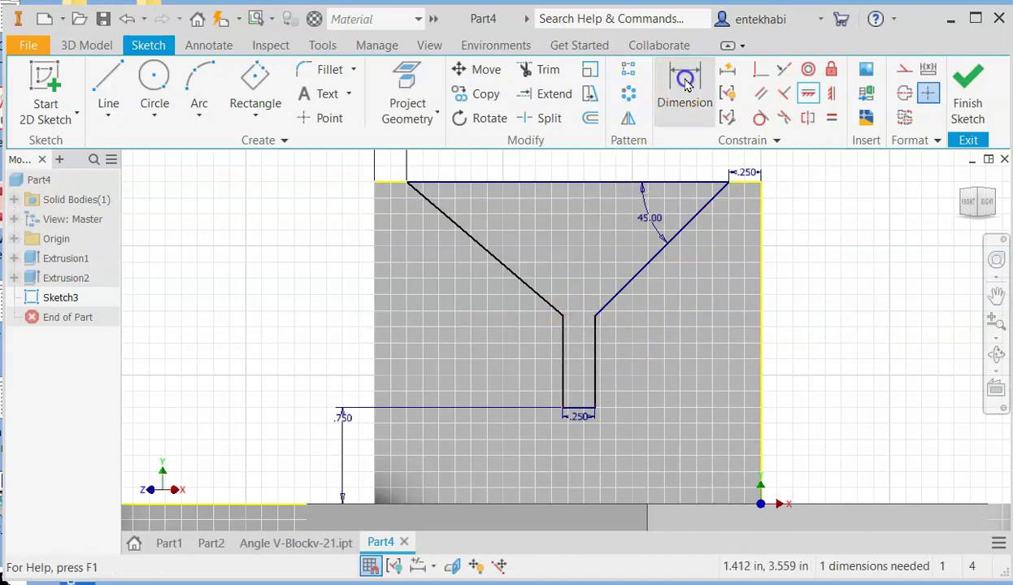
{"action": "left_click", "coordinate": [489, 253]}
{"action": "left_click", "coordinate": [520, 226]}
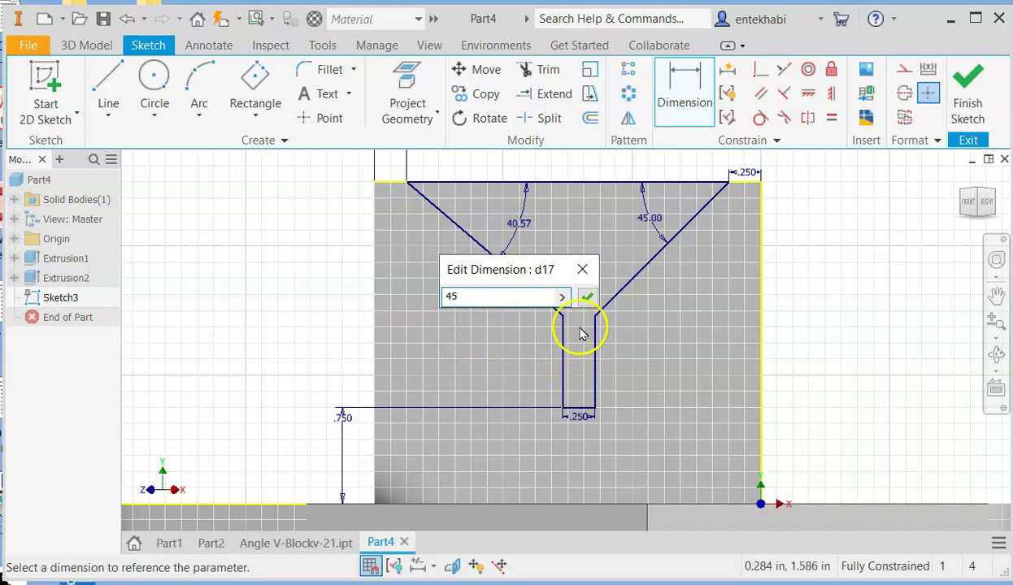
{"action": "left_click", "coordinate": [587, 298]}
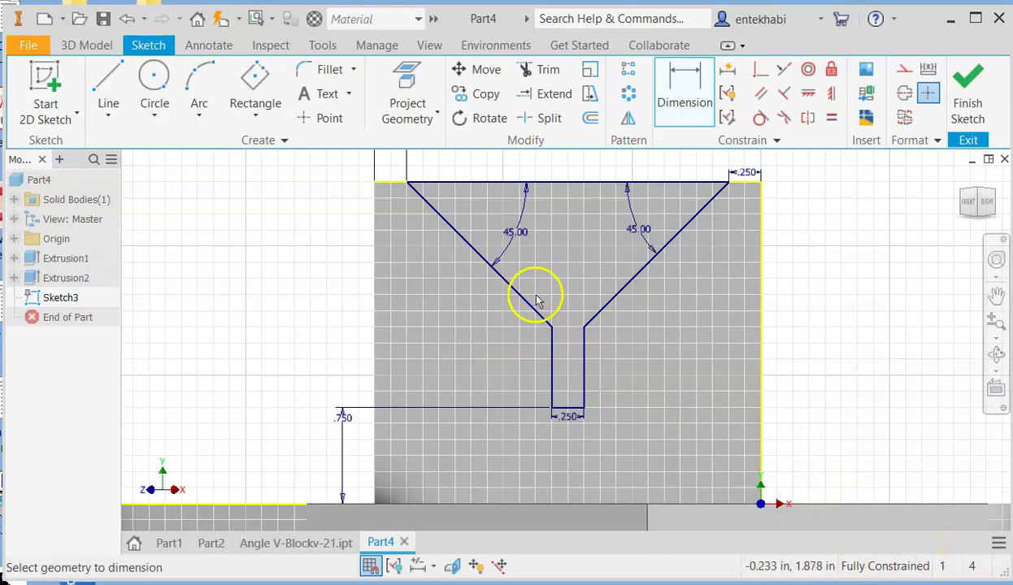
{"action": "scroll", "coordinate": [536, 297], "scroll_direction": "up", "scroll_amount": 1}
{"action": "scroll", "coordinate": [536, 300], "scroll_direction": "down", "scroll_amount": 3}
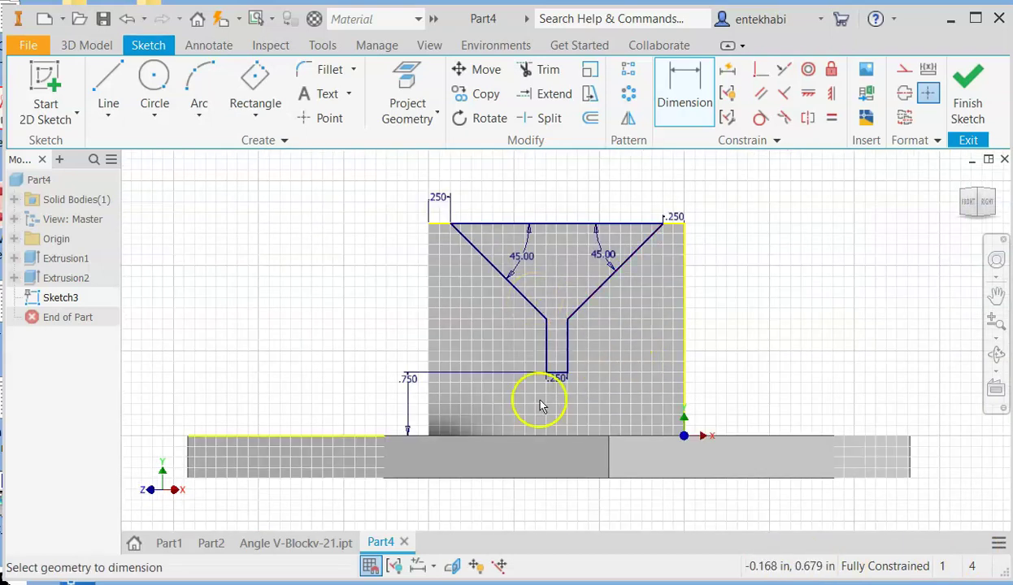
{"action": "left_click", "coordinate": [966, 96]}
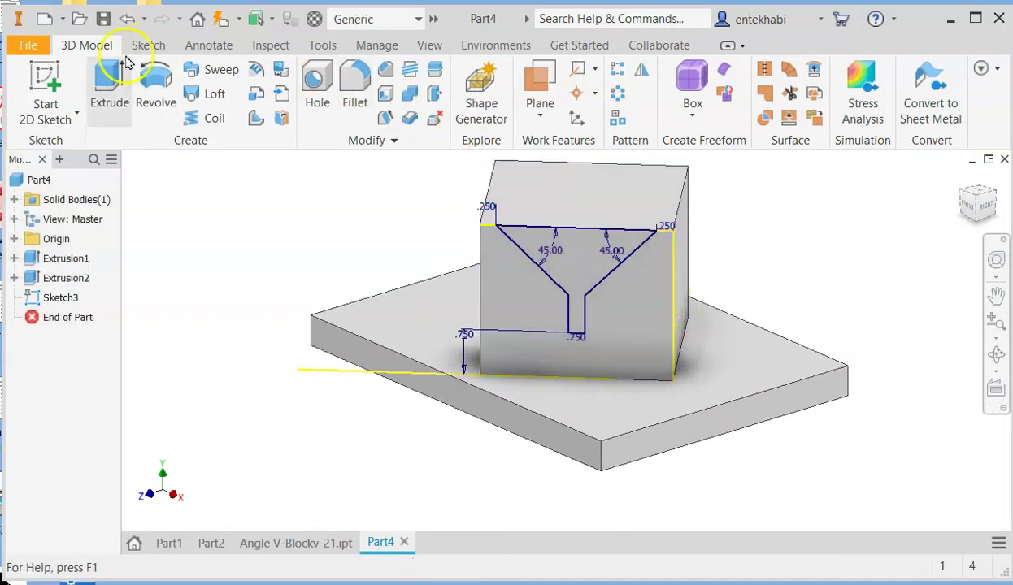
Extrude the V-notch profile as a Through All cut across the block.
{"action": "left_click", "coordinate": [111, 91]}
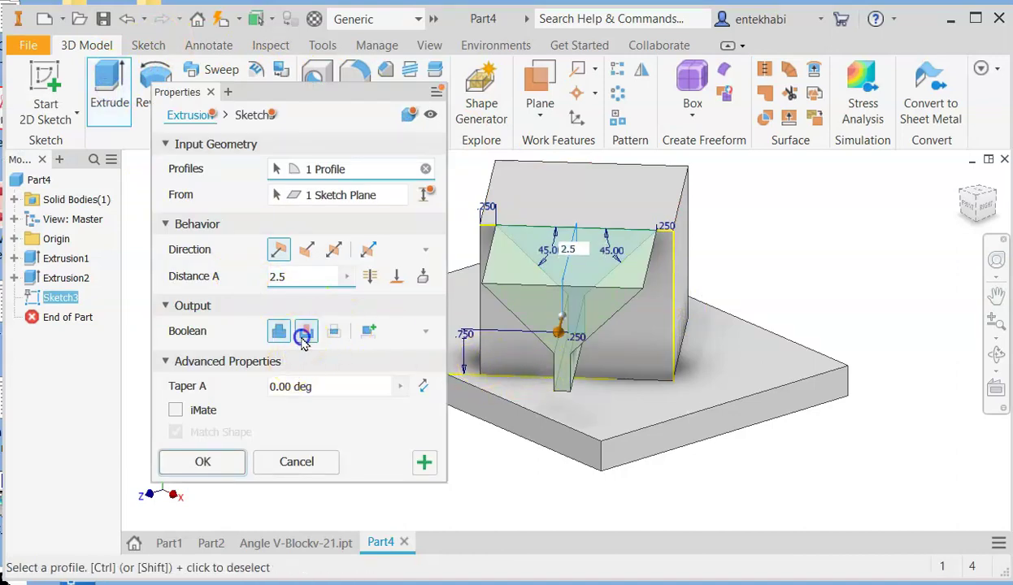
{"action": "left_click", "coordinate": [298, 332]}
{"action": "left_click", "coordinate": [372, 278]}
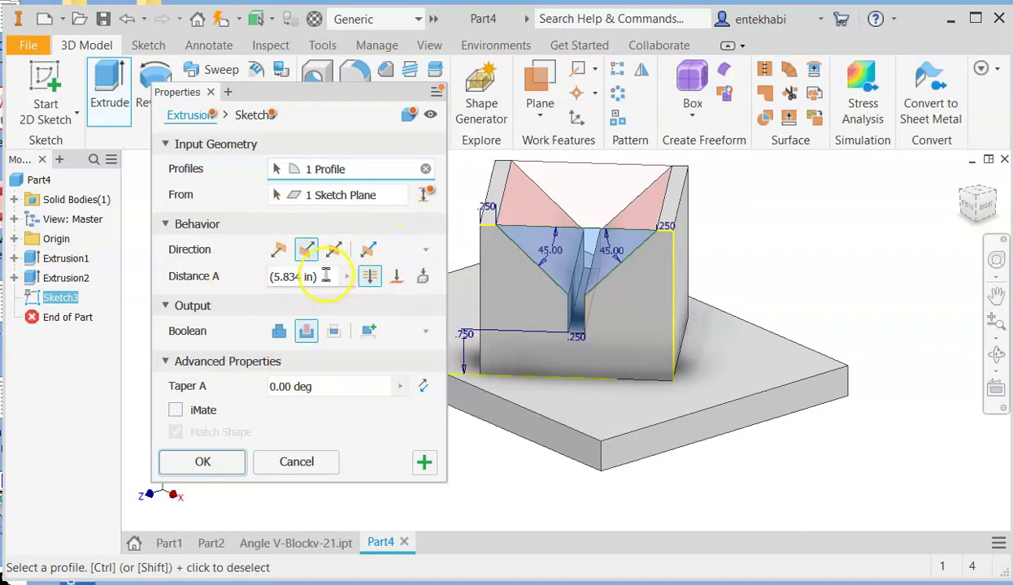
{"action": "left_click", "coordinate": [202, 462]}
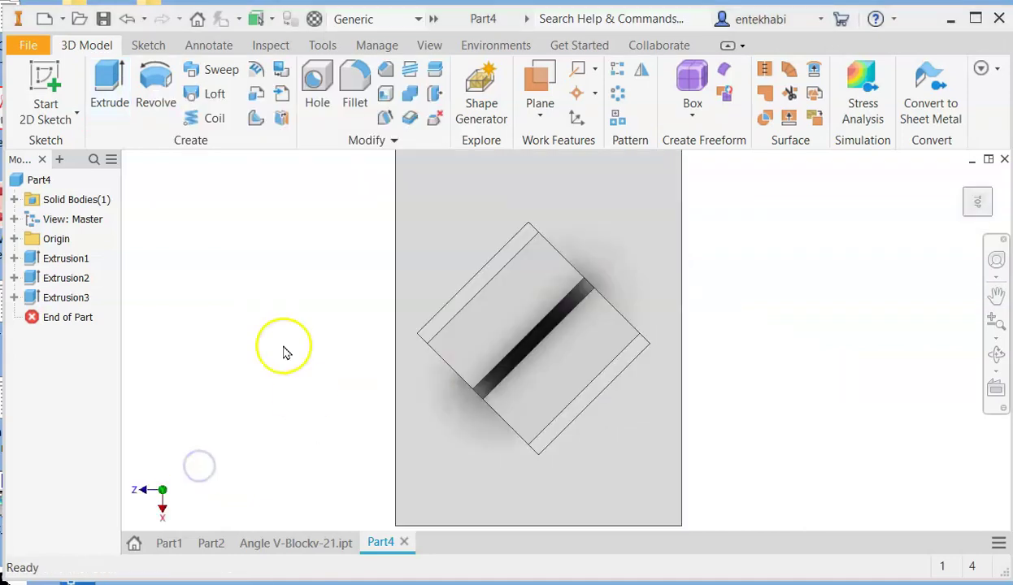
Try placing a 0.75 in hole on the base plate, then cancel and undo the attempt.
{"action": "left_click", "coordinate": [316, 97]}
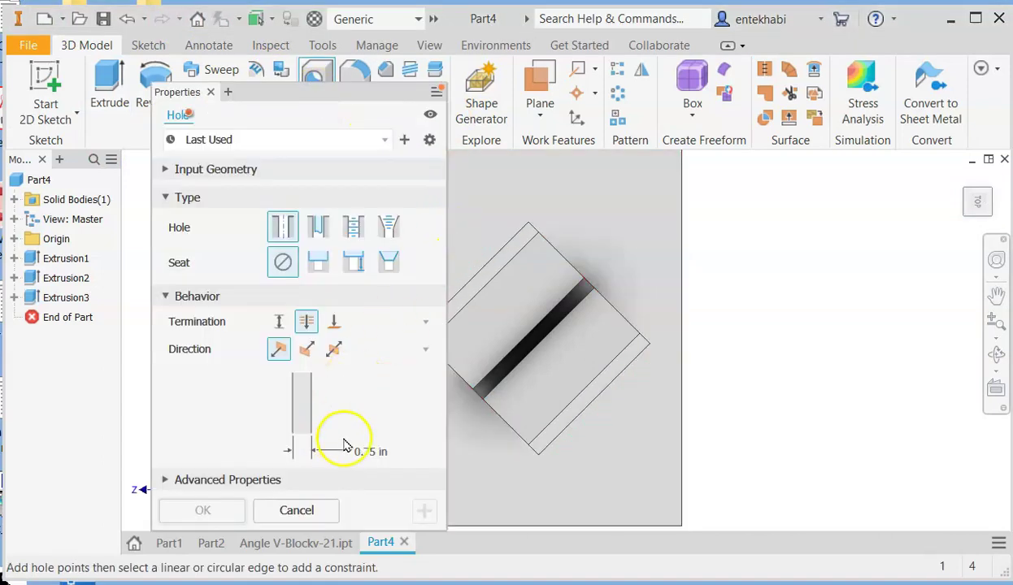
{"action": "left_click", "coordinate": [375, 454]}
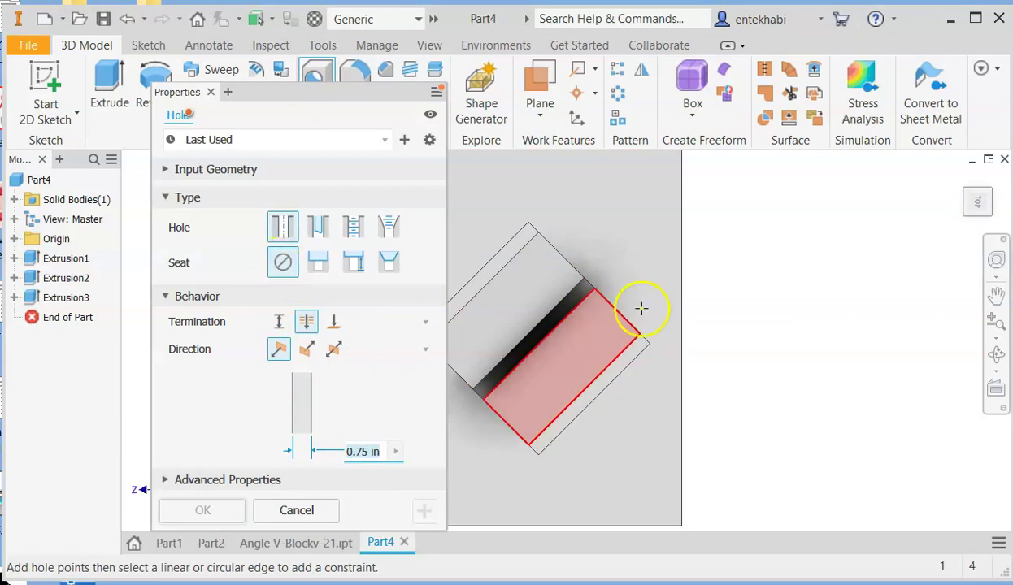
{"action": "left_click", "coordinate": [492, 188]}
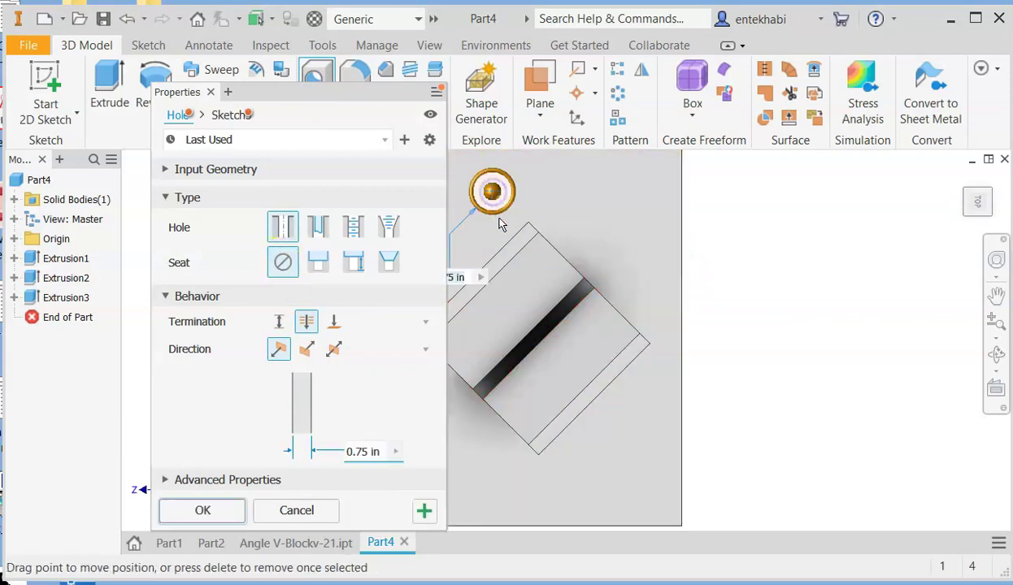
{"action": "left_click", "coordinate": [543, 226]}
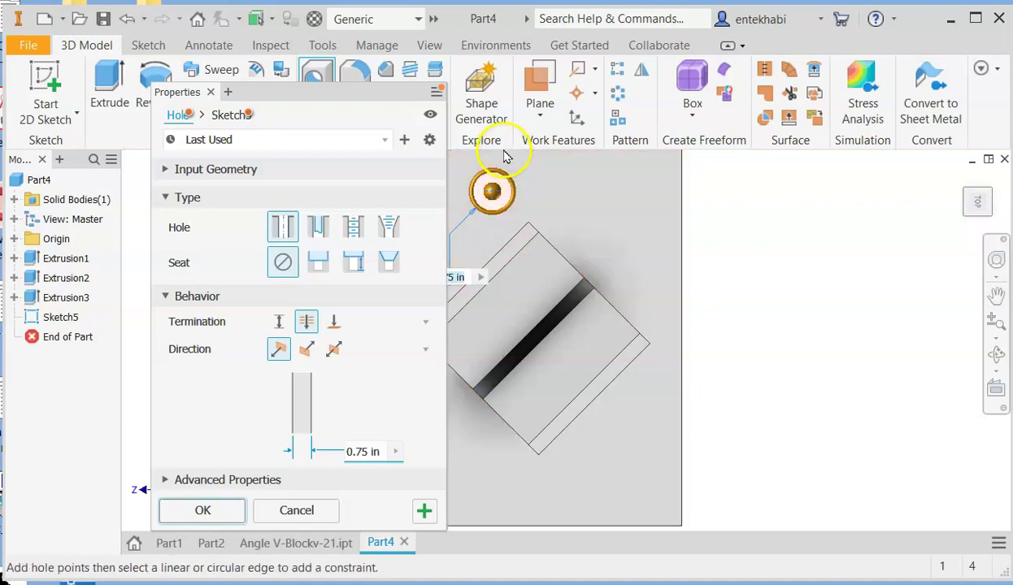
{"action": "left_click", "coordinate": [504, 156]}
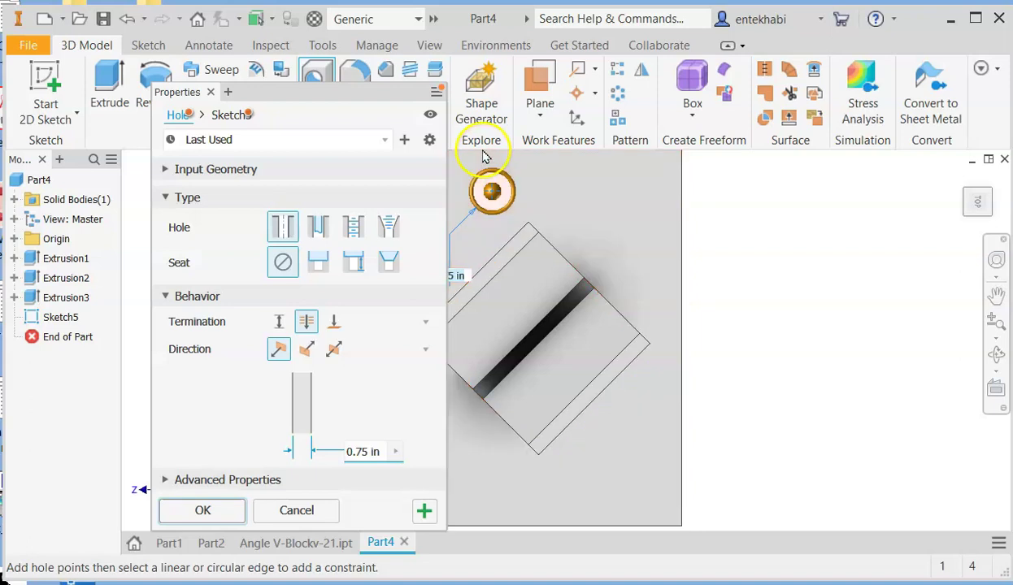
{"action": "left_click", "coordinate": [995, 296]}
{"action": "left_click_drag", "start_coordinate": [724, 332], "coordinate": [654, 231]}
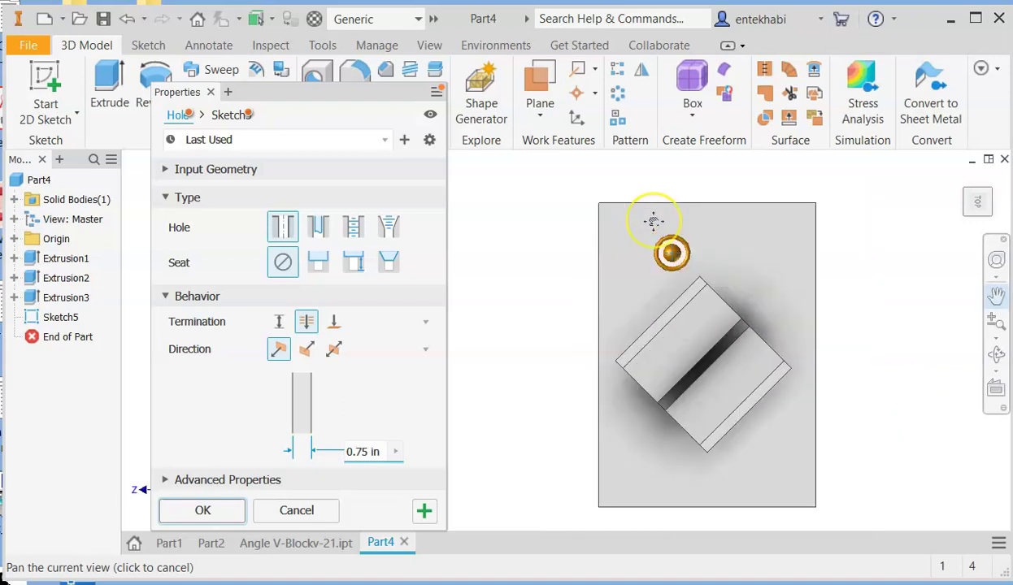
{"action": "scroll", "coordinate": [653, 225], "scroll_direction": "up", "scroll_amount": 4}
{"action": "scroll", "coordinate": [654, 220], "scroll_direction": "up", "scroll_amount": 2}
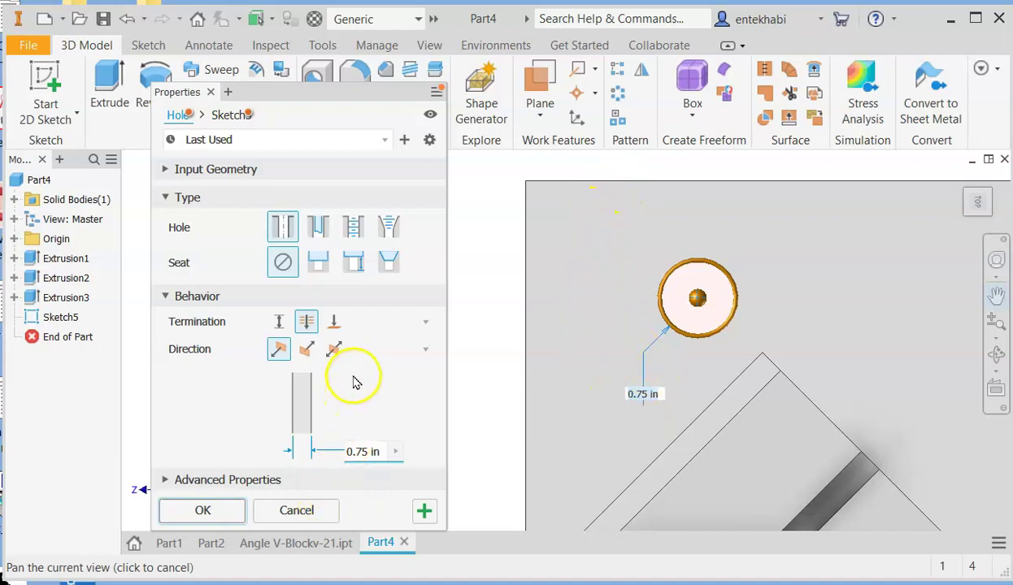
{"action": "left_click", "coordinate": [281, 263]}
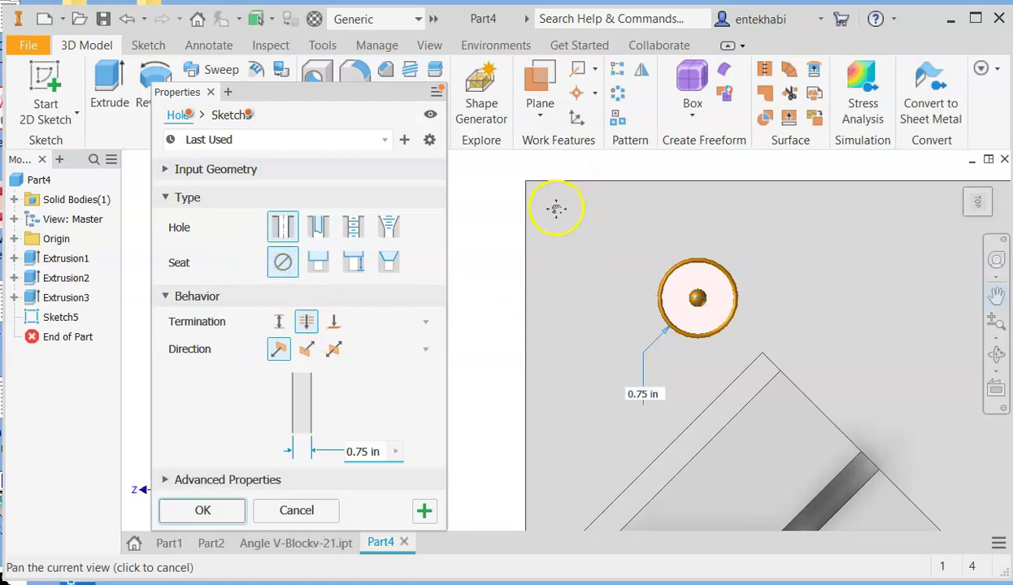
{"action": "key", "text": "Escape"}
{"action": "key", "text": "ctrl+z"}
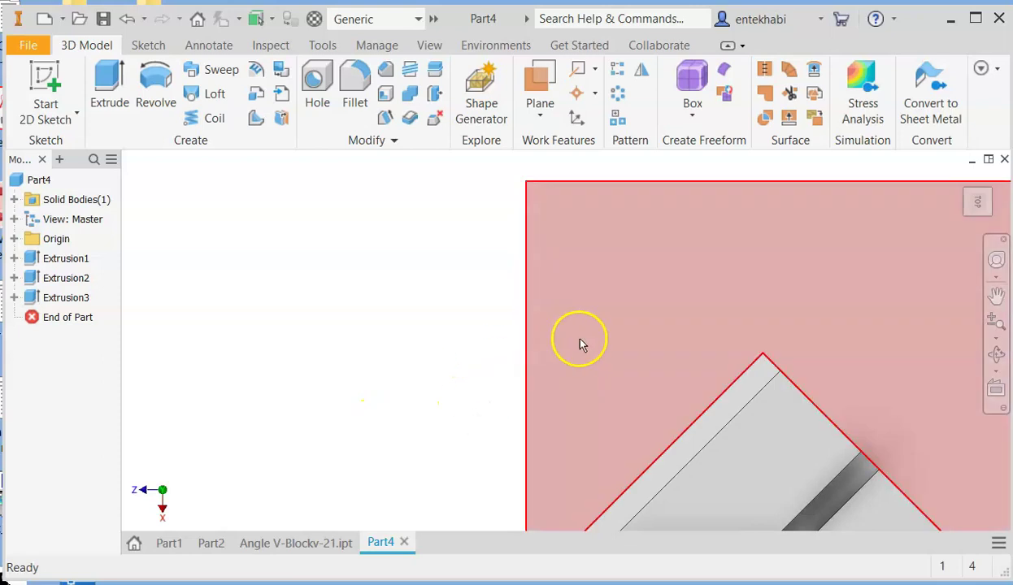
Create the hole near the top-left corner, 1 in from the plate's top and left edges.
{"action": "left_click", "coordinate": [323, 96]}
{"action": "left_click", "coordinate": [605, 244]}
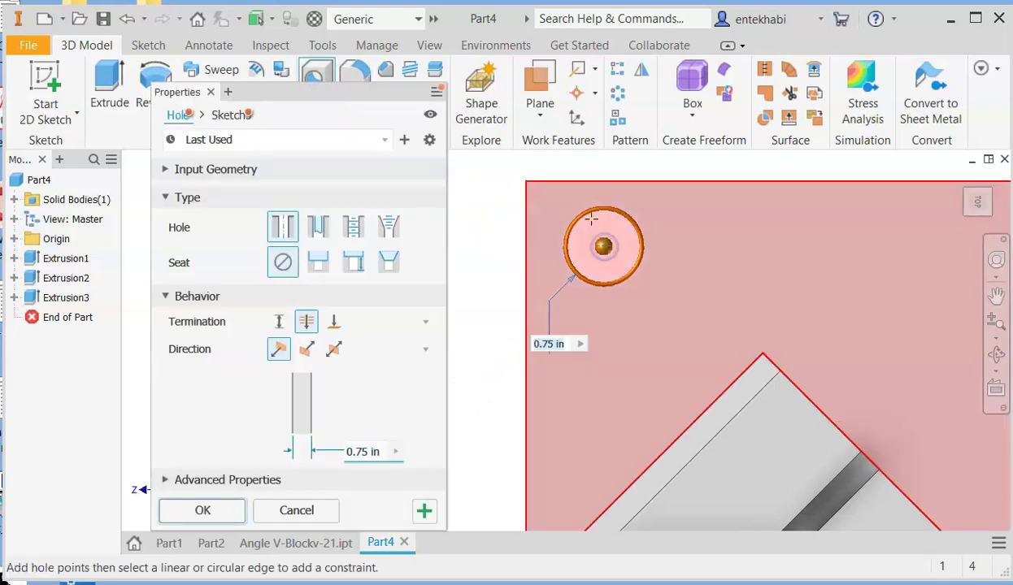
{"action": "left_click", "coordinate": [565, 180]}
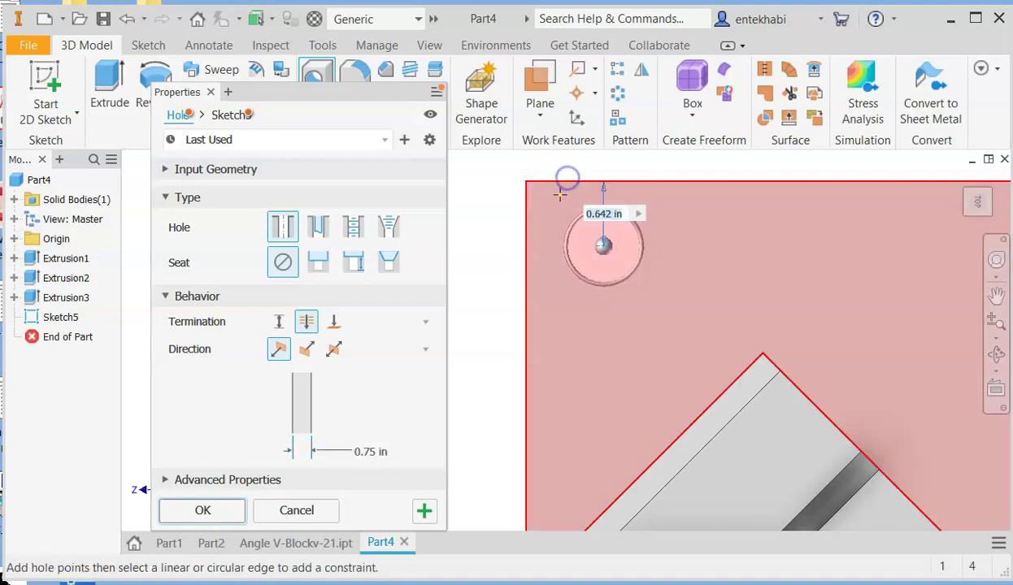
{"action": "left_click", "coordinate": [622, 215]}
{"action": "type", "text": "1"}
{"action": "key", "text": "Return"}
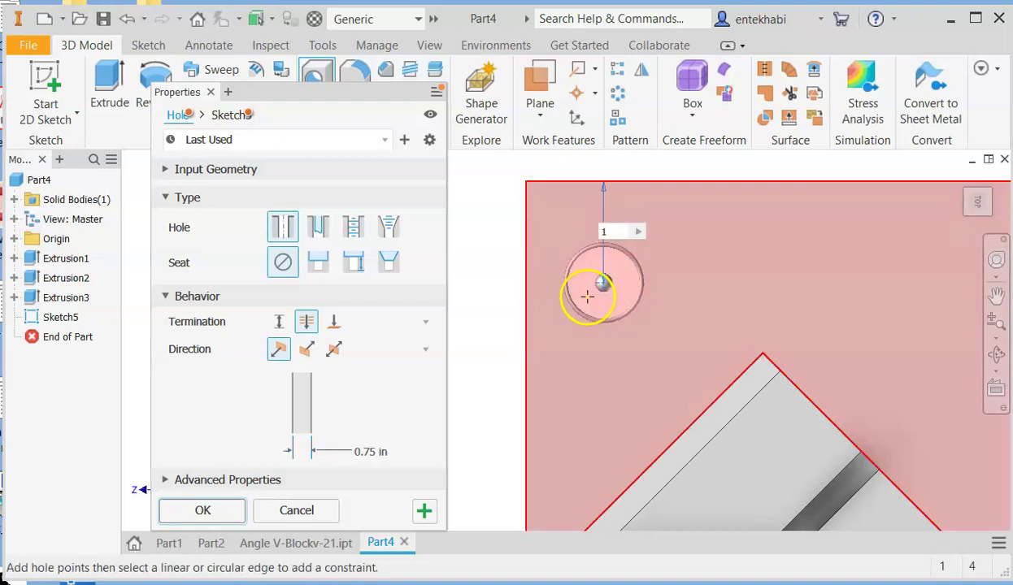
{"action": "left_click", "coordinate": [527, 299]}
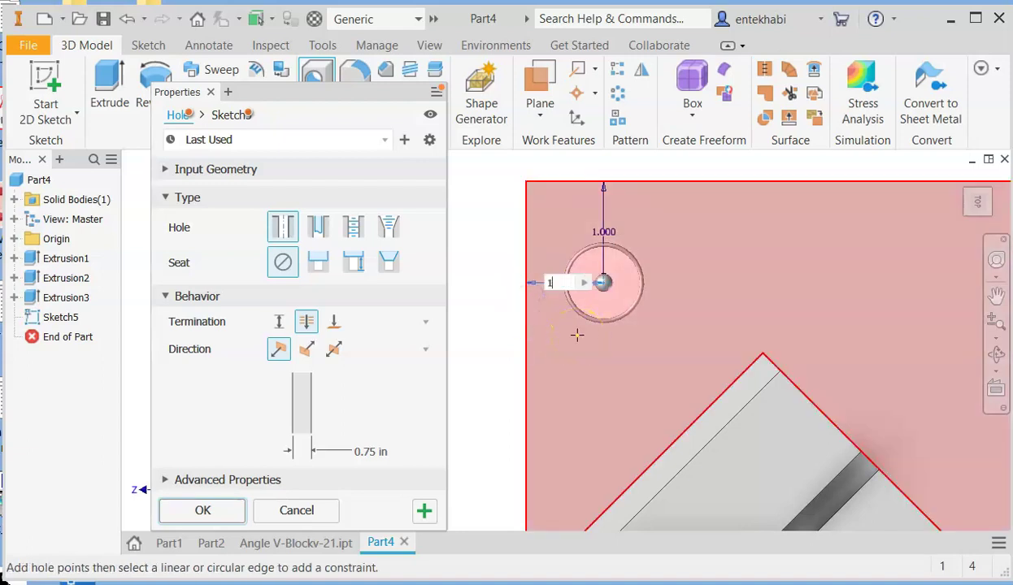
{"action": "left_click", "coordinate": [203, 510]}
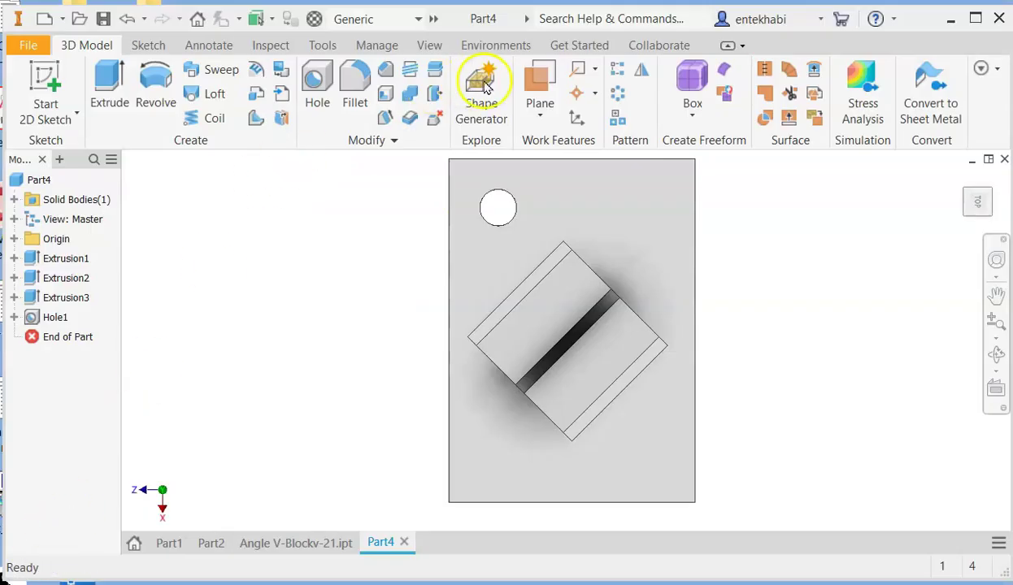
Pattern Hole1 along the plate's top edge, flipped rightward, with 3 in spacing.
{"action": "left_click", "coordinate": [617, 69]}
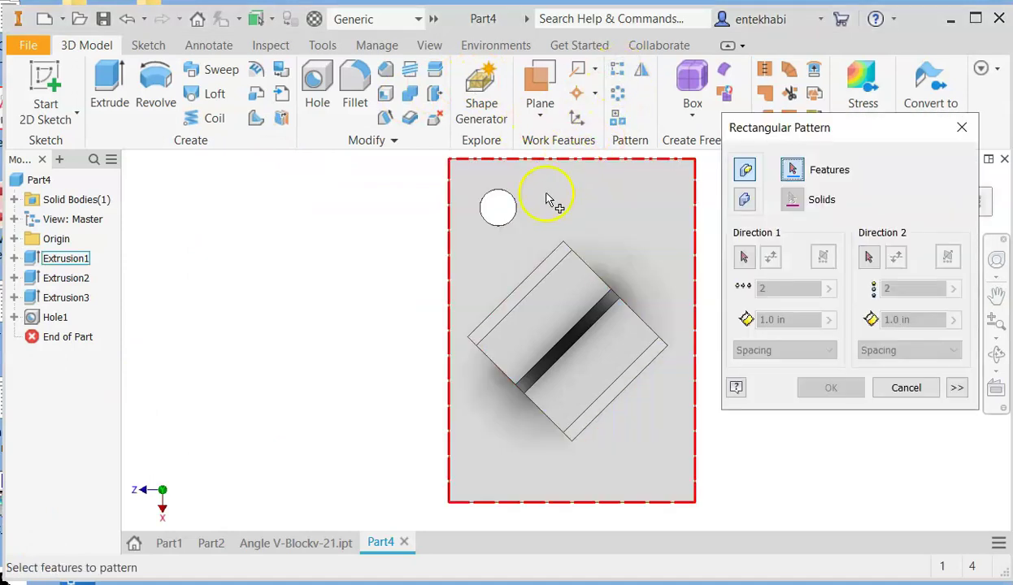
{"action": "left_click", "coordinate": [71, 297]}
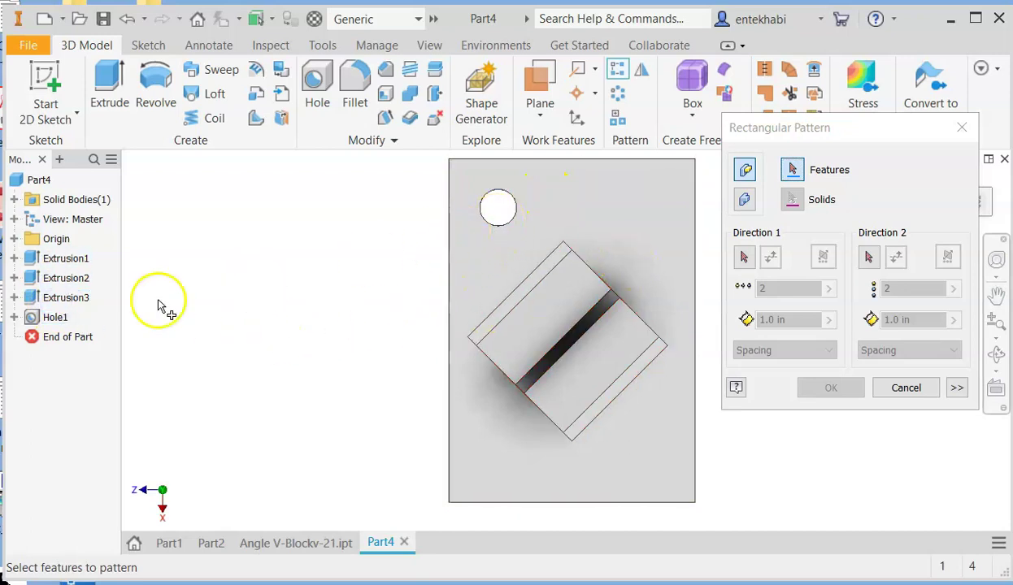
{"action": "left_click", "coordinate": [53, 317]}
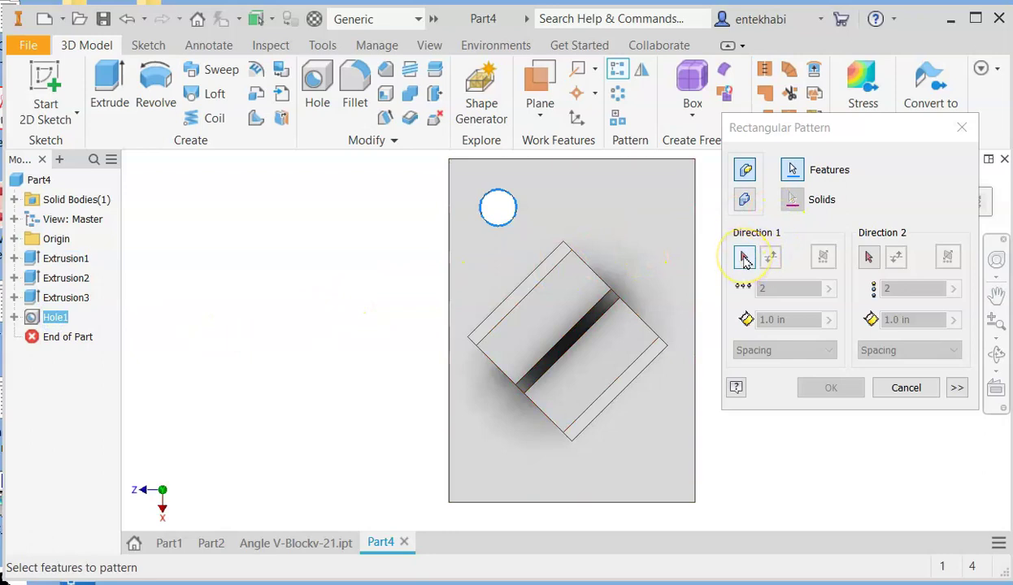
{"action": "left_click", "coordinate": [745, 259]}
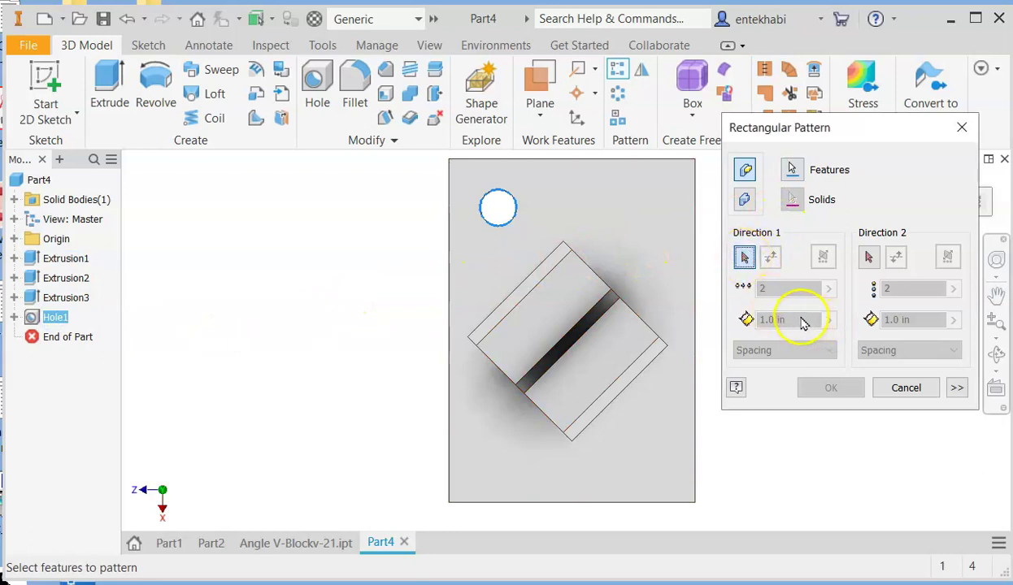
{"action": "left_click", "coordinate": [634, 162]}
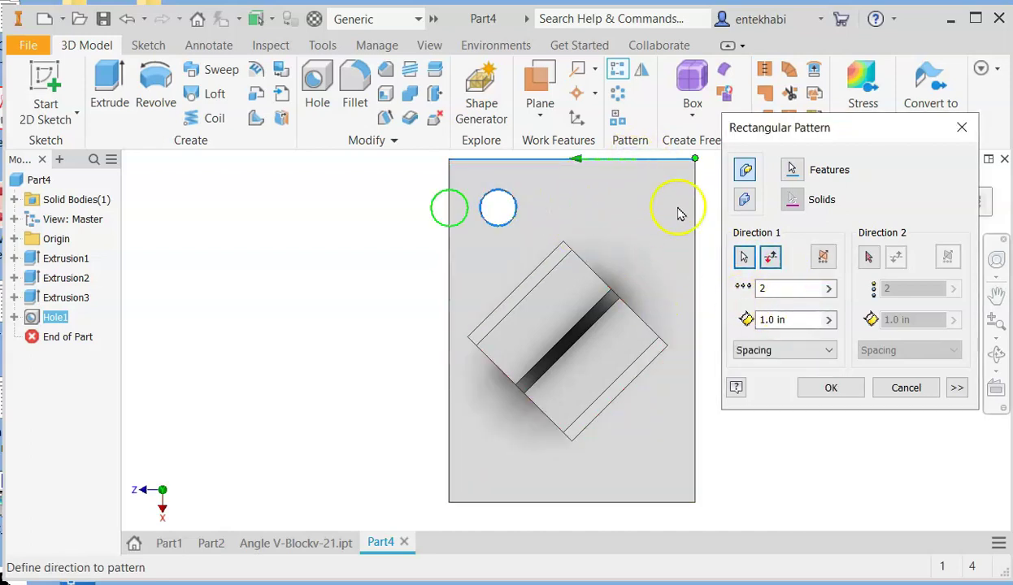
{"action": "left_click", "coordinate": [772, 257]}
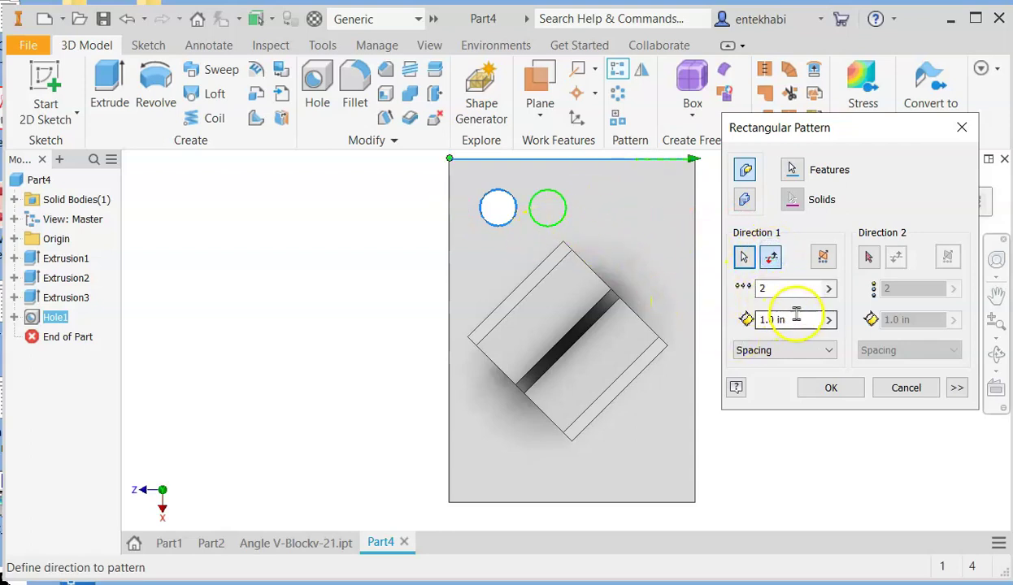
{"action": "left_click", "coordinate": [768, 321]}
{"action": "left_click", "coordinate": [782, 321]}
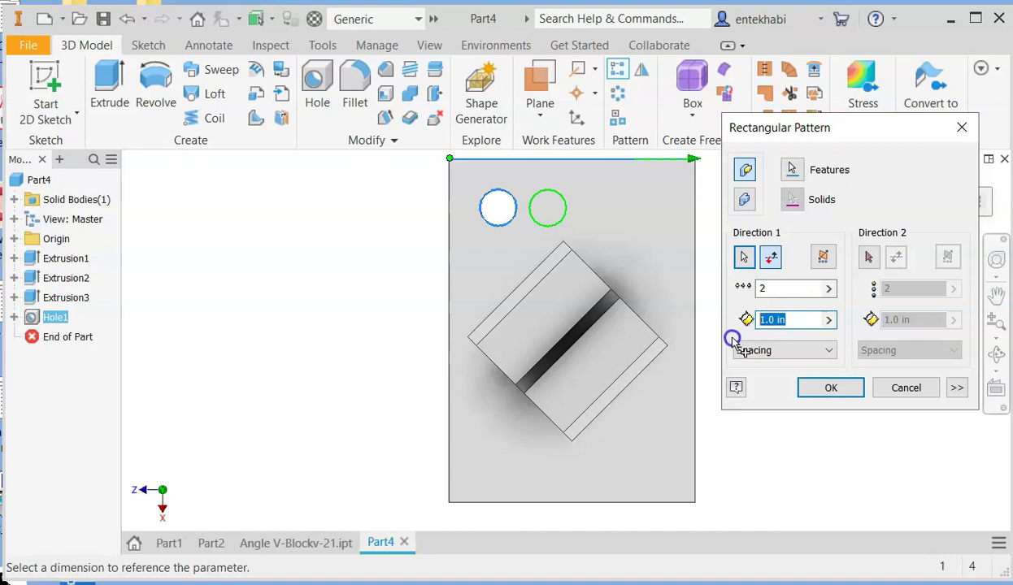
{"action": "type", "text": "3"}
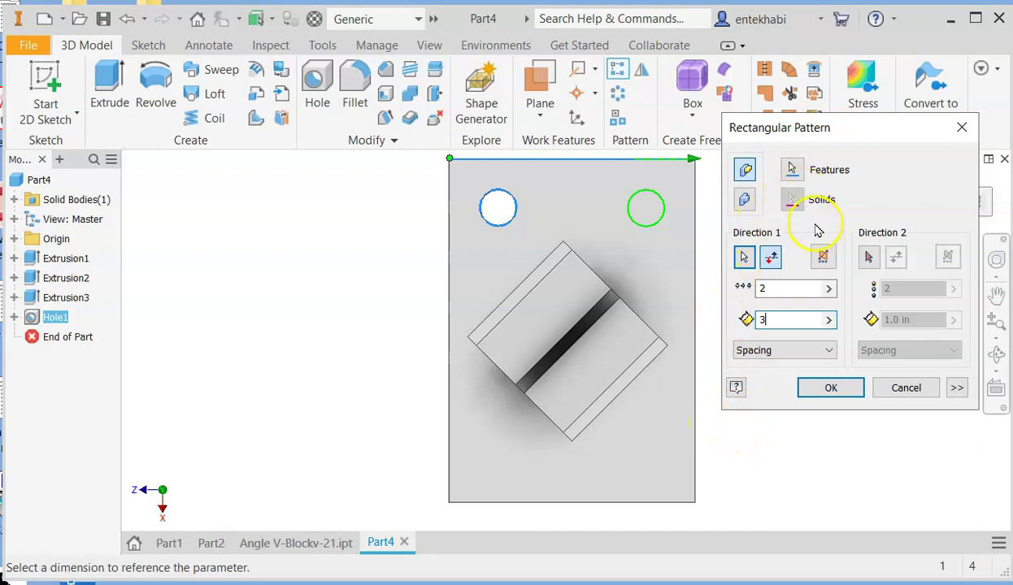
Add a second direction along the left edge, flipped downward, at 5 in spacing, and create the pattern.
{"action": "left_click", "coordinate": [869, 257]}
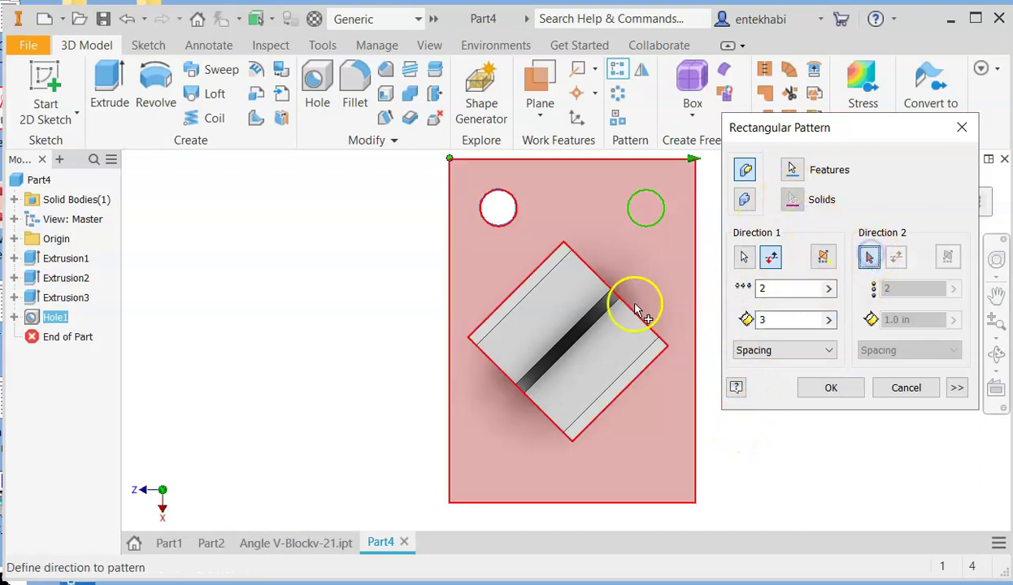
{"action": "left_click", "coordinate": [451, 338]}
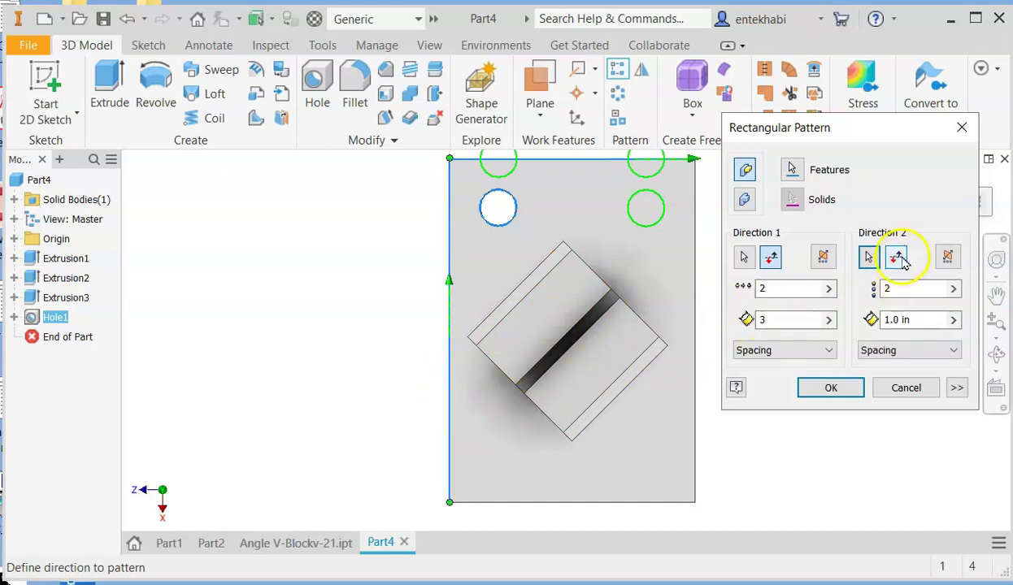
{"action": "left_click", "coordinate": [898, 258]}
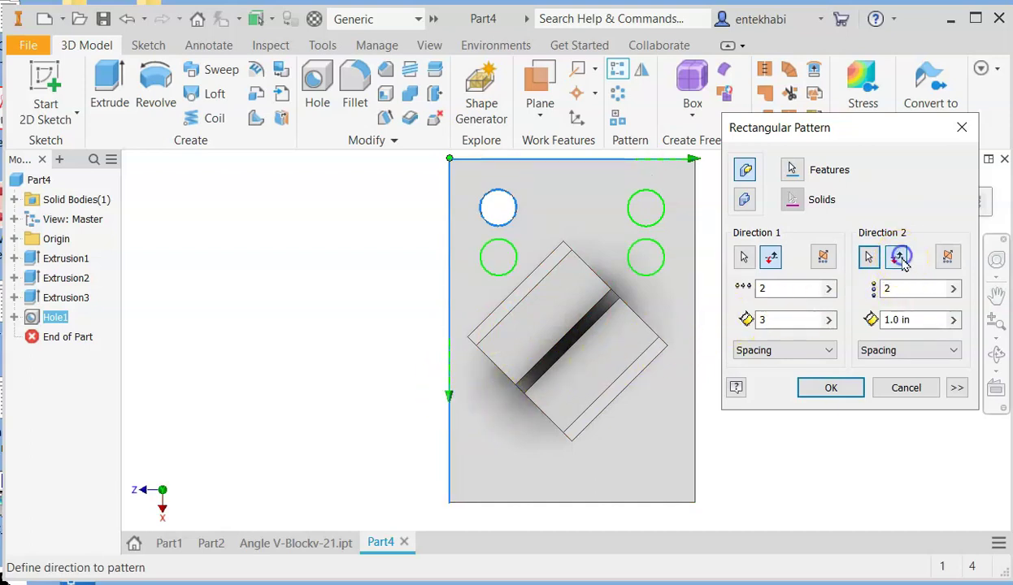
{"action": "left_click", "coordinate": [912, 319]}
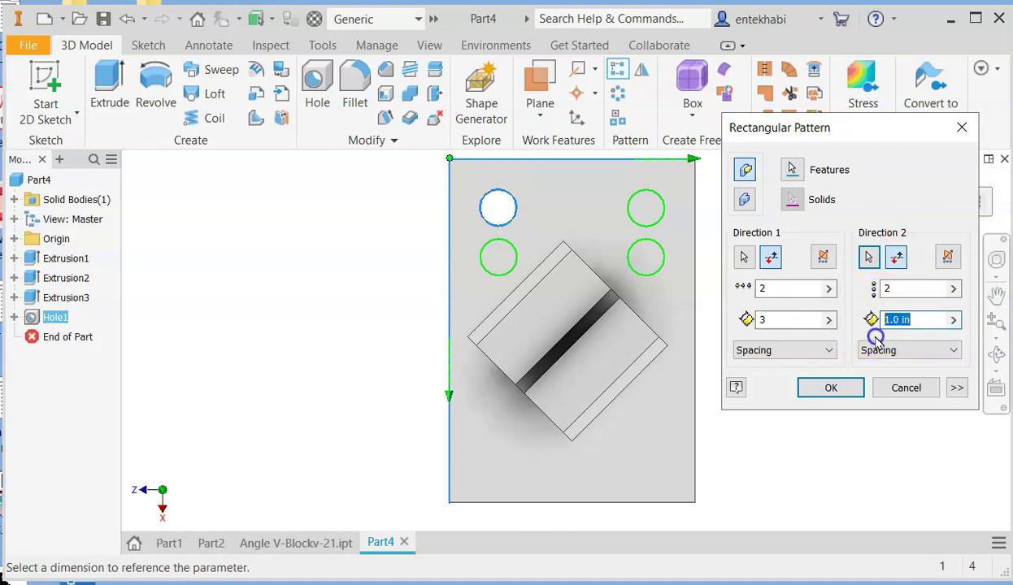
{"action": "type", "text": "5"}
{"action": "left_click", "coordinate": [826, 389]}
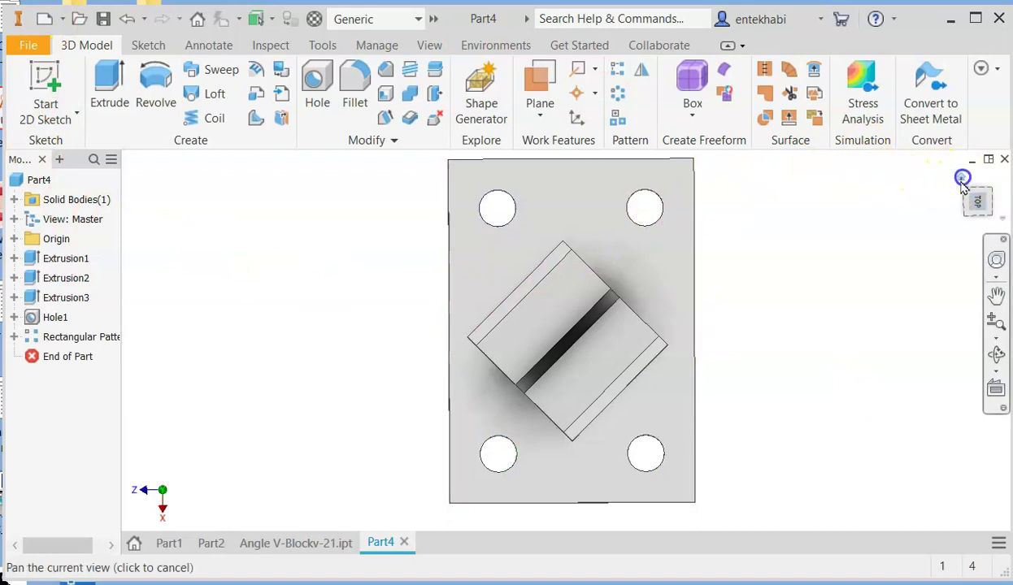
Reset to the isometric Home view, cancel the General Profile Note, and pick General Note instead.
{"action": "left_click", "coordinate": [962, 181]}
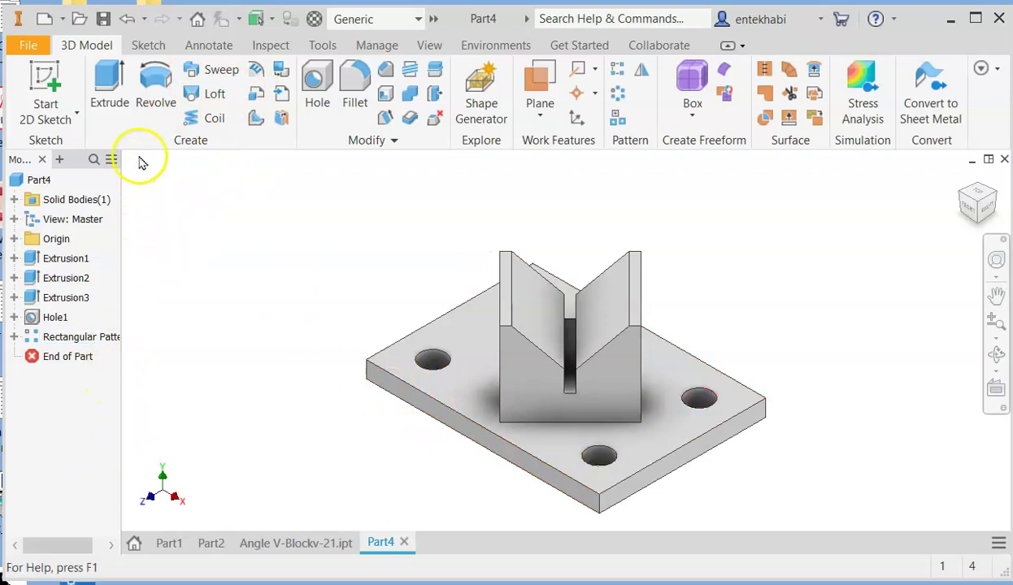
{"action": "left_click", "coordinate": [206, 48]}
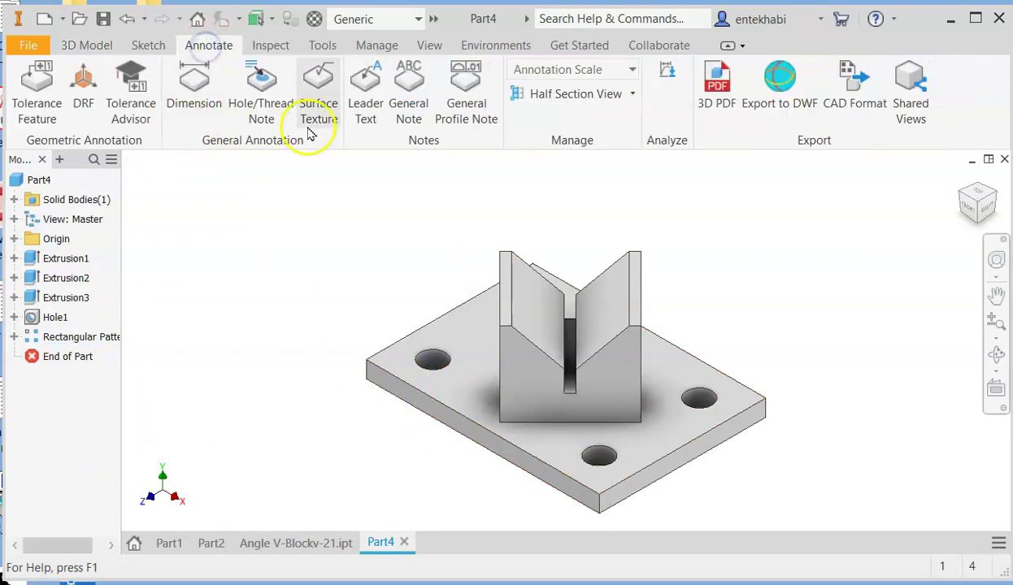
{"action": "left_click", "coordinate": [463, 102]}
{"action": "left_click", "coordinate": [235, 196]}
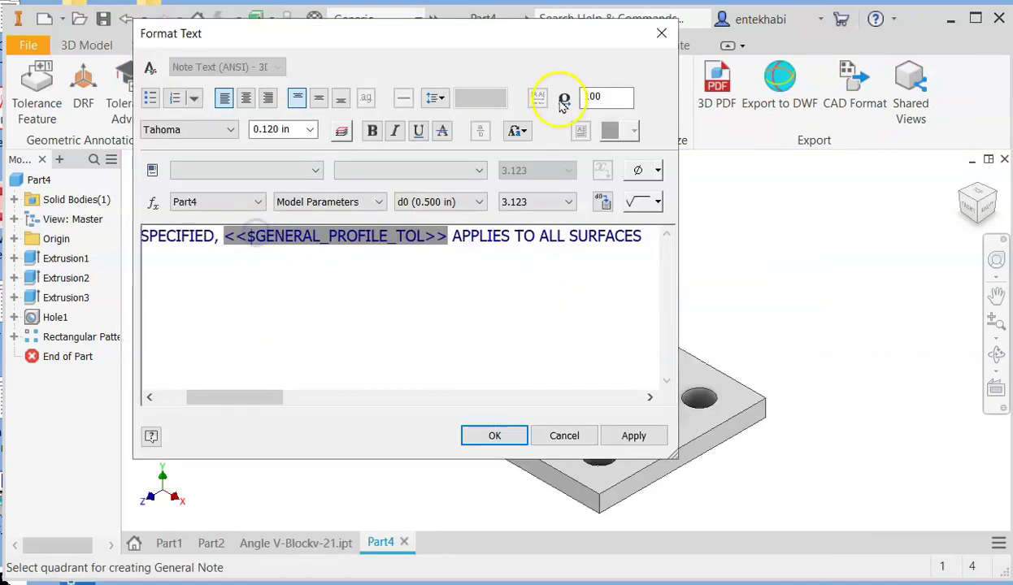
{"action": "left_click", "coordinate": [561, 436]}
{"action": "left_click", "coordinate": [409, 90]}
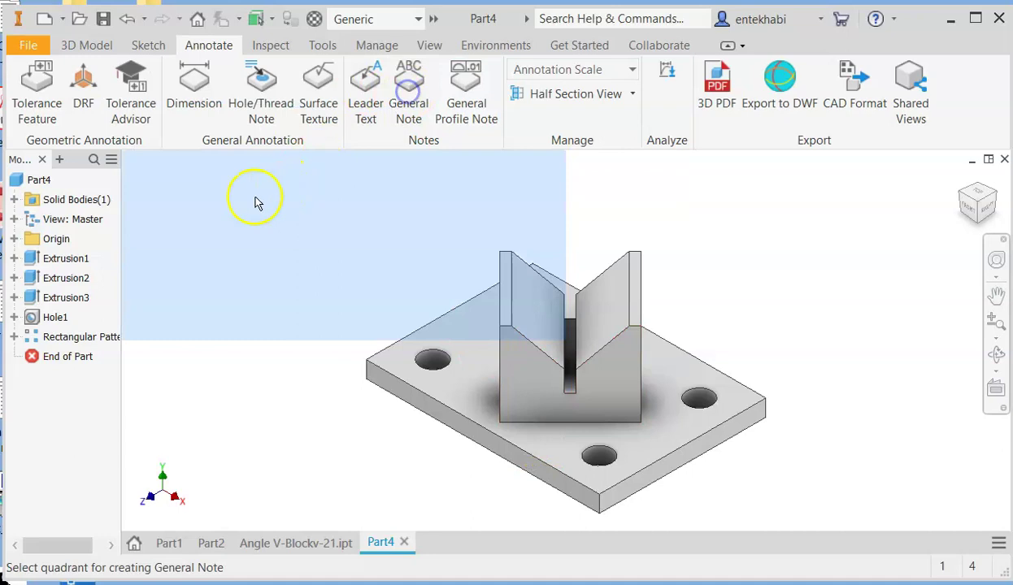
Place the note in the upper-left and insert the Physical Properties MASS parameter.
{"action": "left_click", "coordinate": [207, 201]}
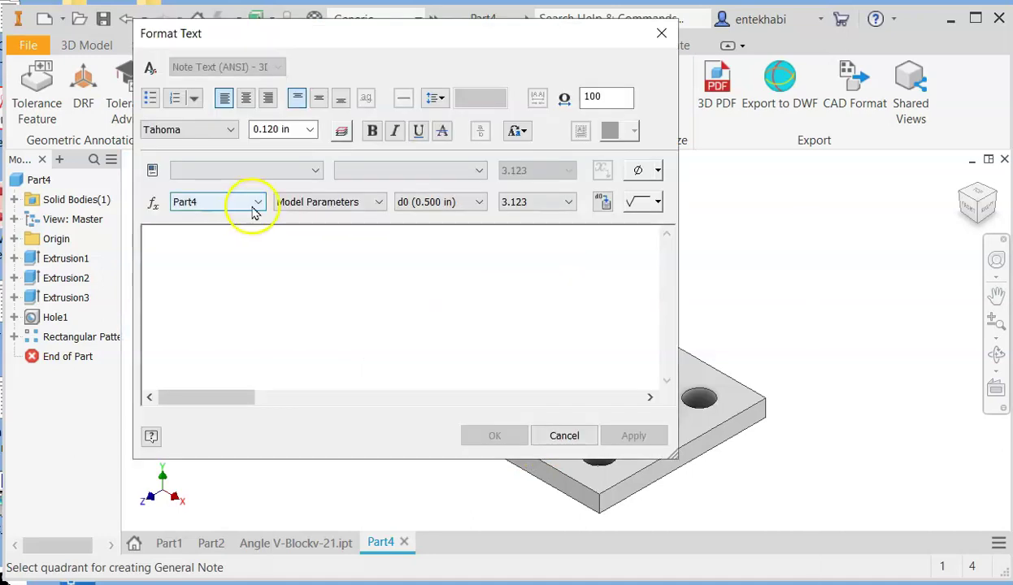
{"action": "left_click", "coordinate": [291, 175]}
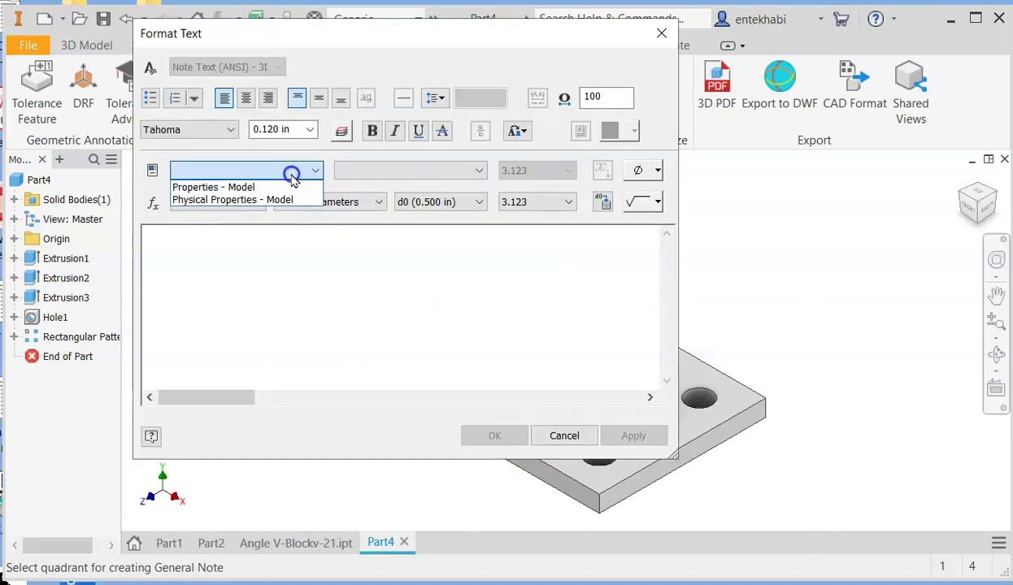
{"action": "left_click", "coordinate": [225, 210]}
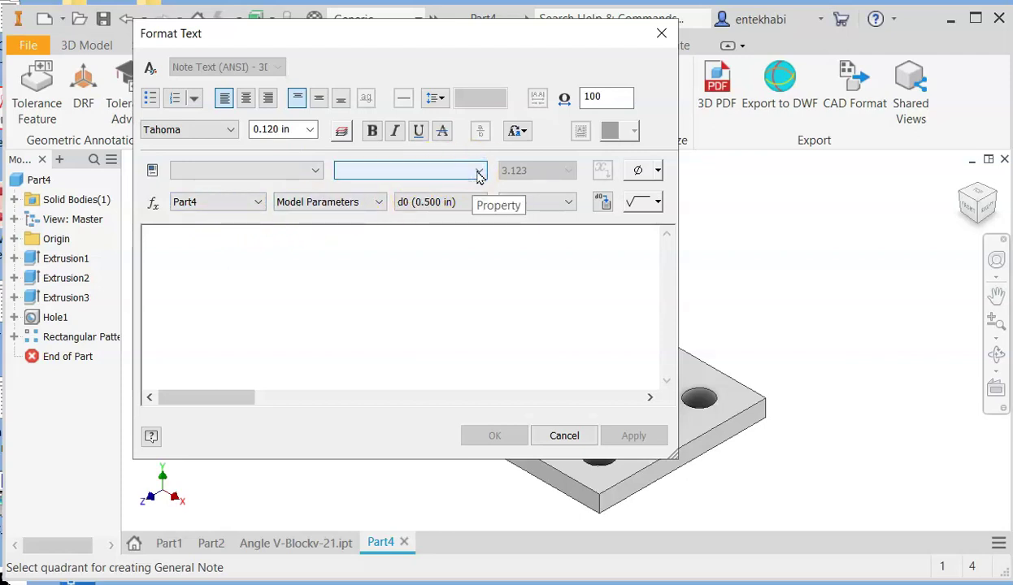
{"action": "left_click", "coordinate": [319, 173]}
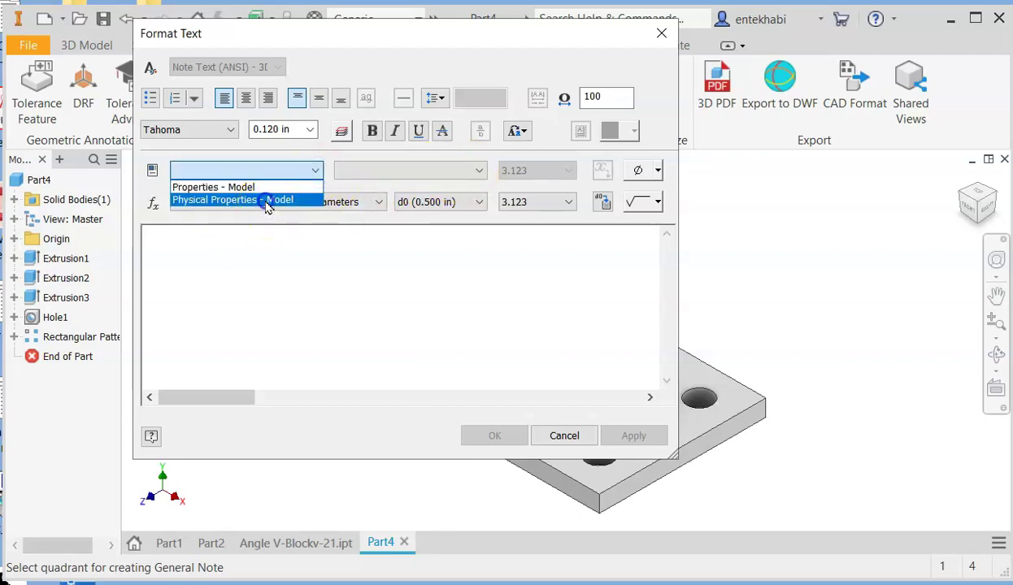
{"action": "left_click", "coordinate": [267, 199]}
{"action": "left_click", "coordinate": [386, 171]}
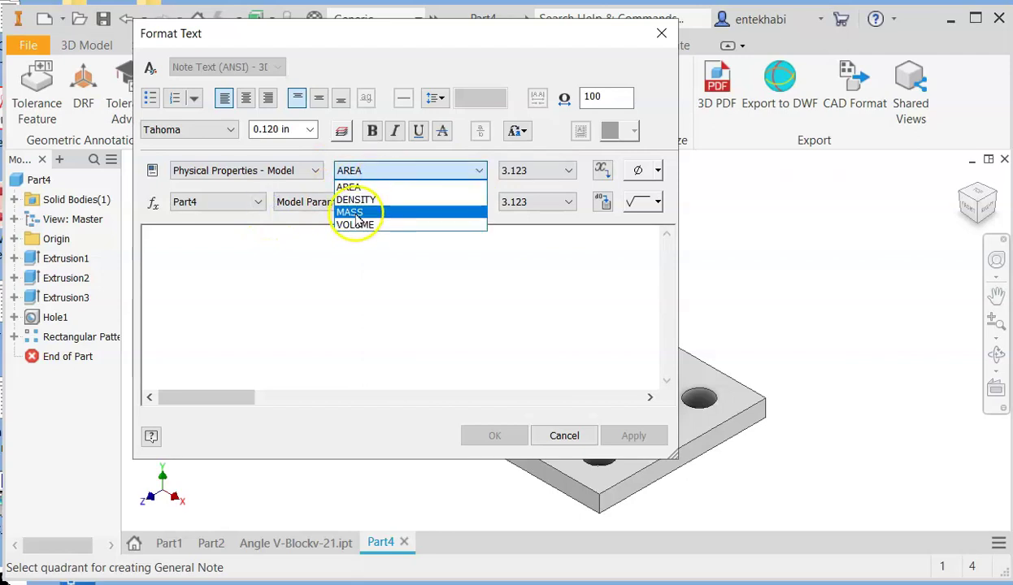
{"action": "left_click", "coordinate": [354, 213]}
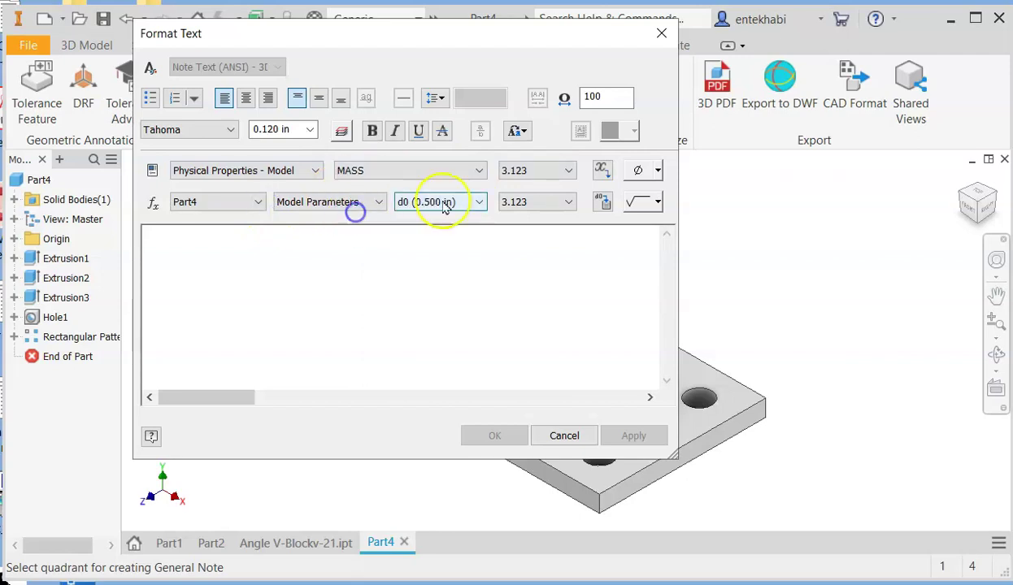
{"action": "left_click", "coordinate": [602, 168]}
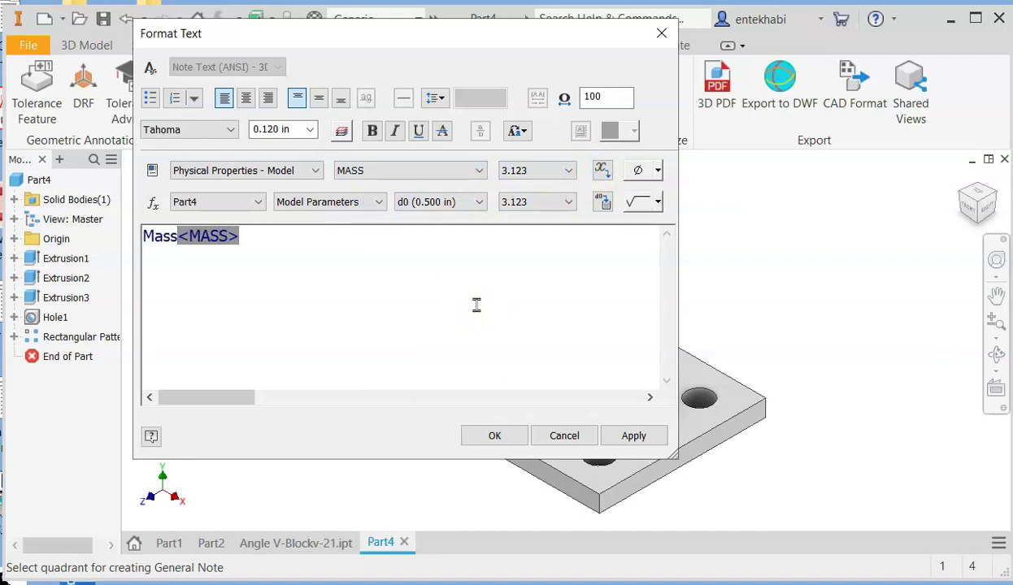
Add the 'Material:' label with the Properties MATERIAL parameter and apply the note.
{"action": "type", "text": ":"}
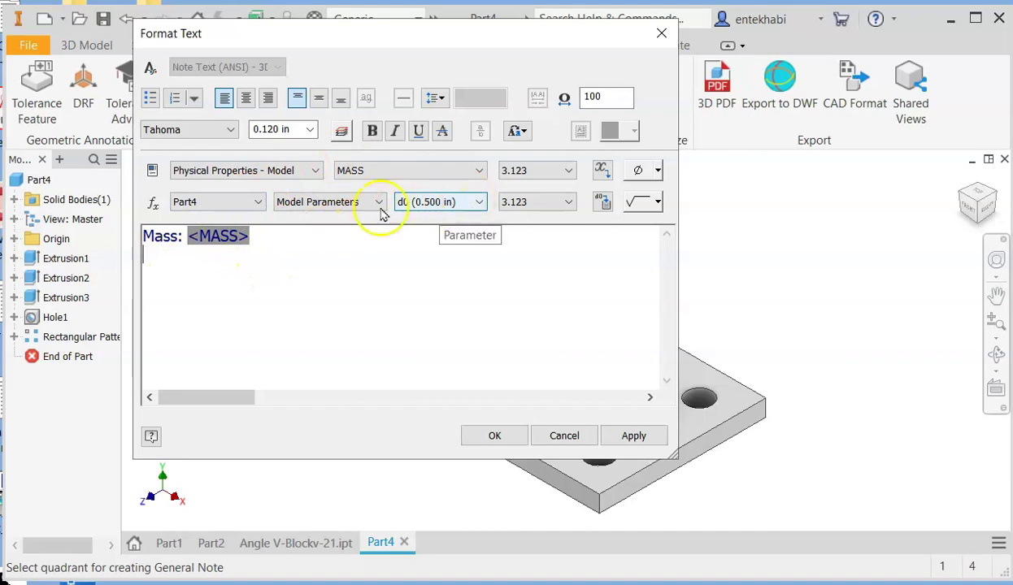
{"action": "left_click", "coordinate": [314, 170]}
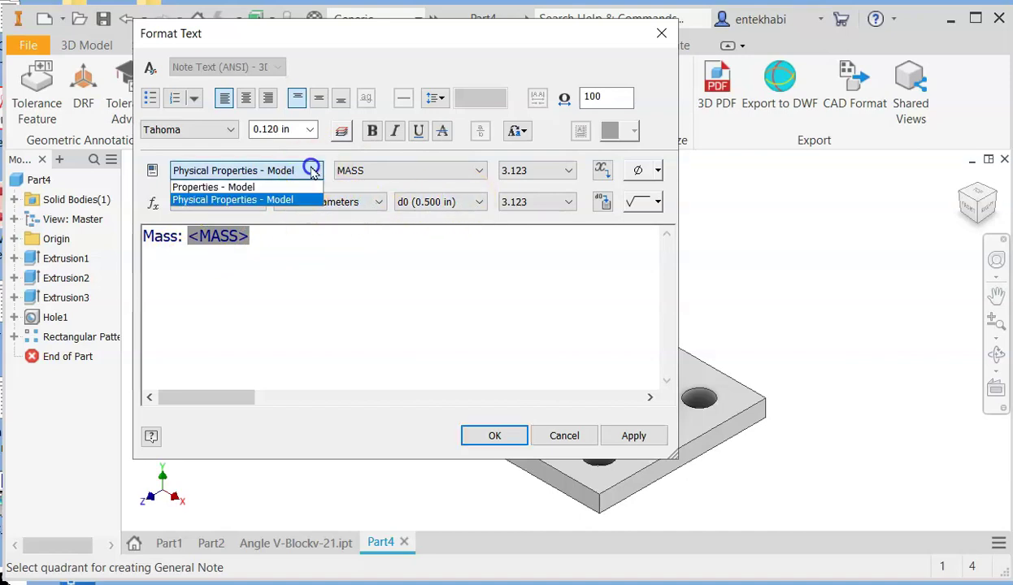
{"action": "left_click", "coordinate": [244, 188]}
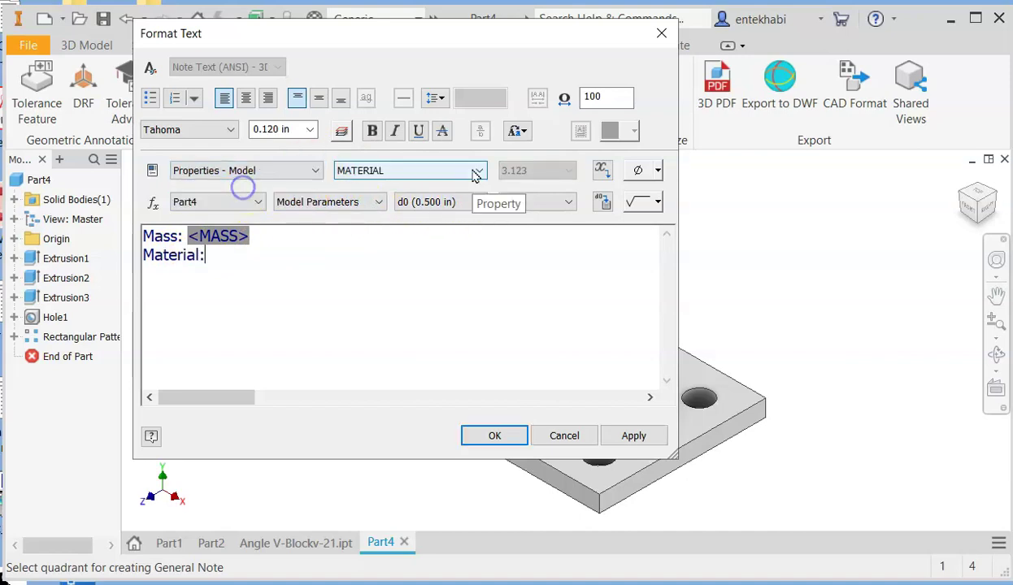
{"action": "left_click", "coordinate": [478, 170]}
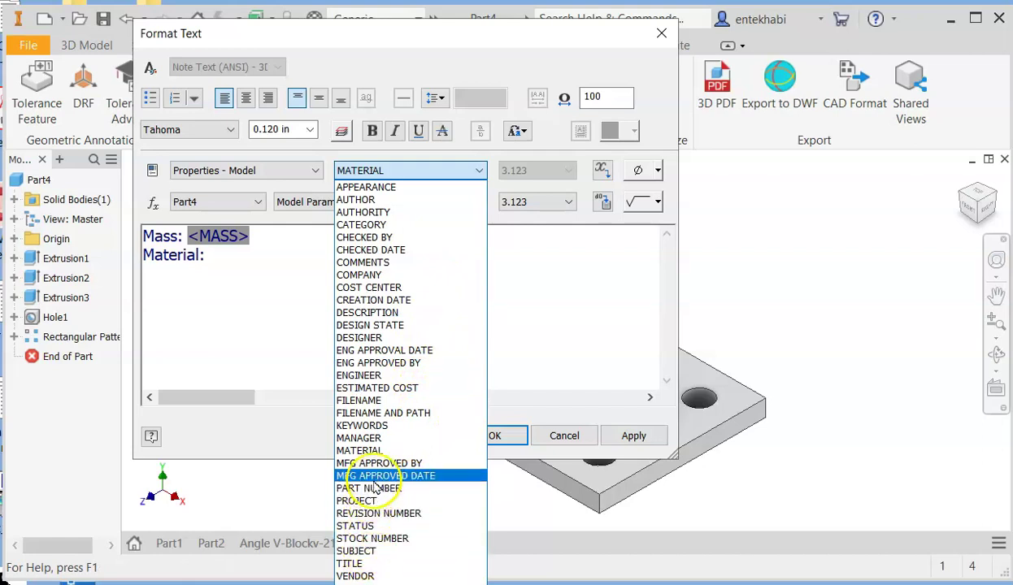
{"action": "left_click", "coordinate": [276, 295]}
{"action": "left_click", "coordinate": [603, 170]}
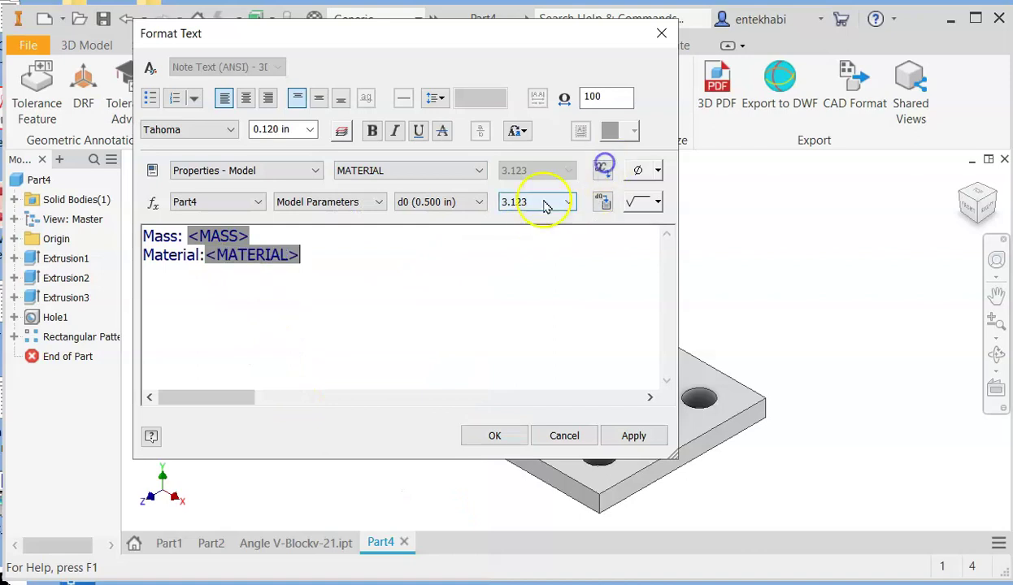
{"action": "left_click", "coordinate": [632, 435]}
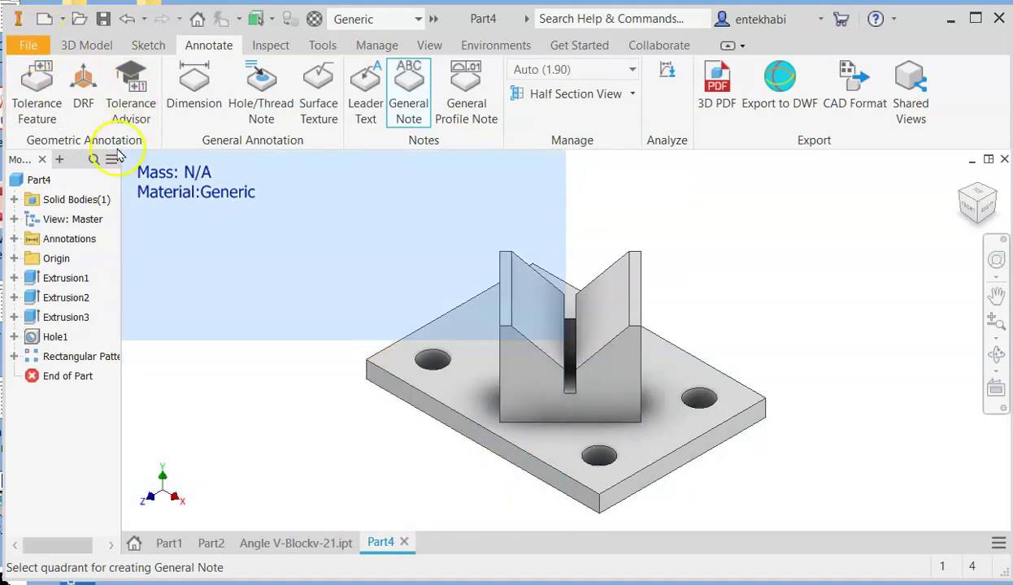
Set the part material to Wood (Walnut) on the iProperties Physical tab.
{"action": "left_click", "coordinate": [29, 47]}
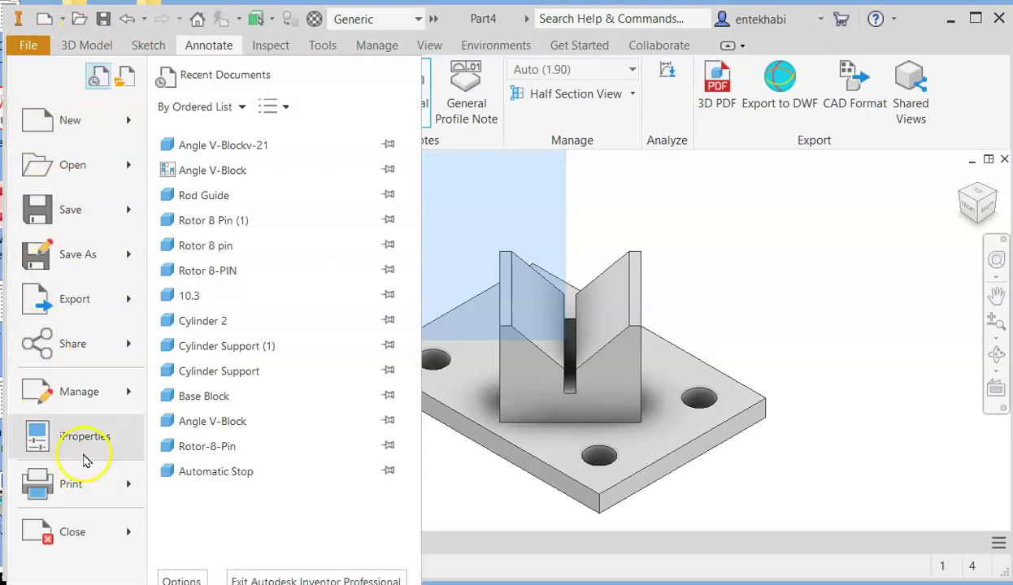
{"action": "left_click", "coordinate": [82, 447]}
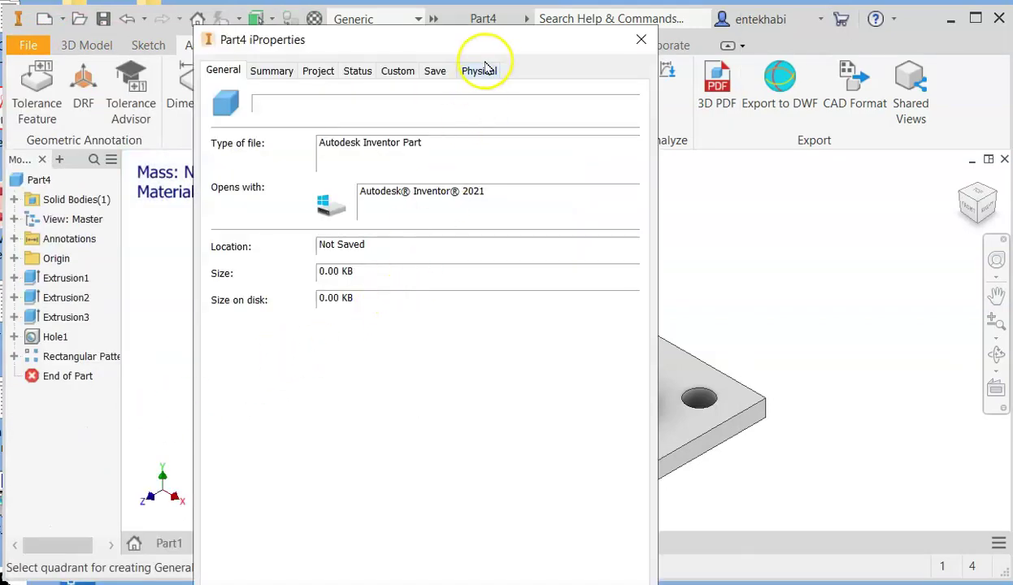
{"action": "left_click", "coordinate": [479, 70]}
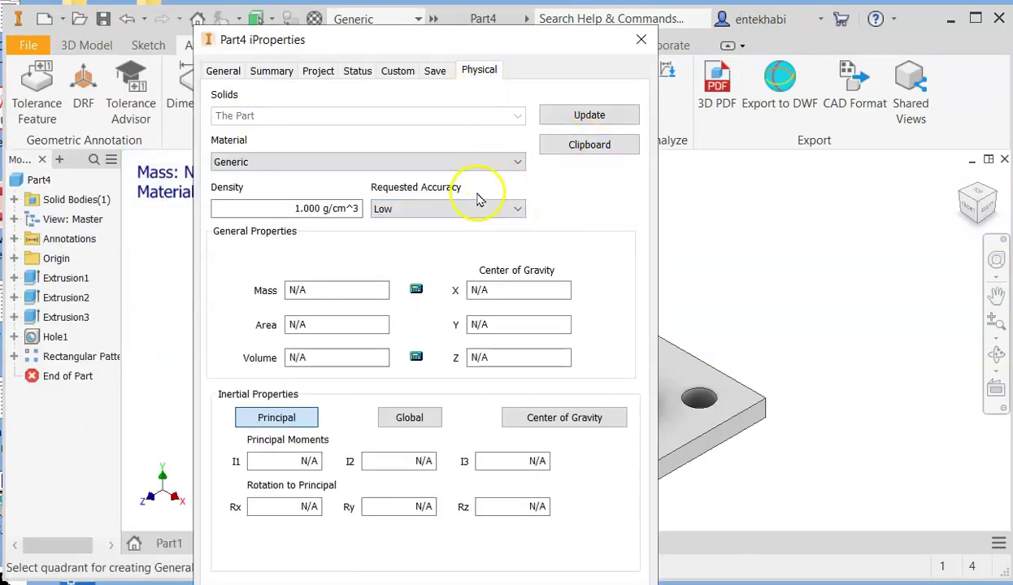
{"action": "left_click", "coordinate": [464, 164]}
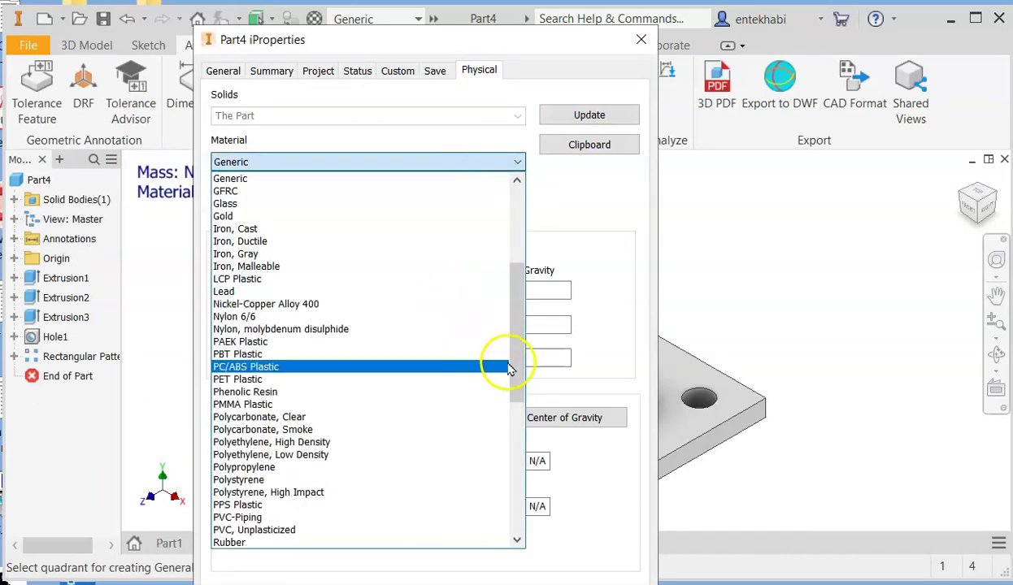
{"action": "left_click_drag", "start_coordinate": [514, 374], "coordinate": [515, 543]}
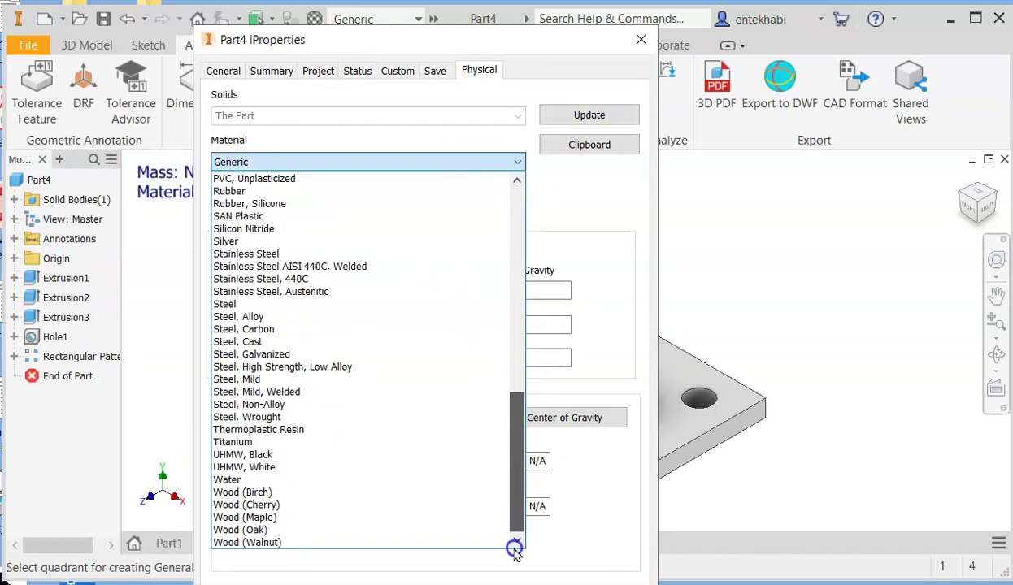
{"action": "left_click", "coordinate": [247, 542]}
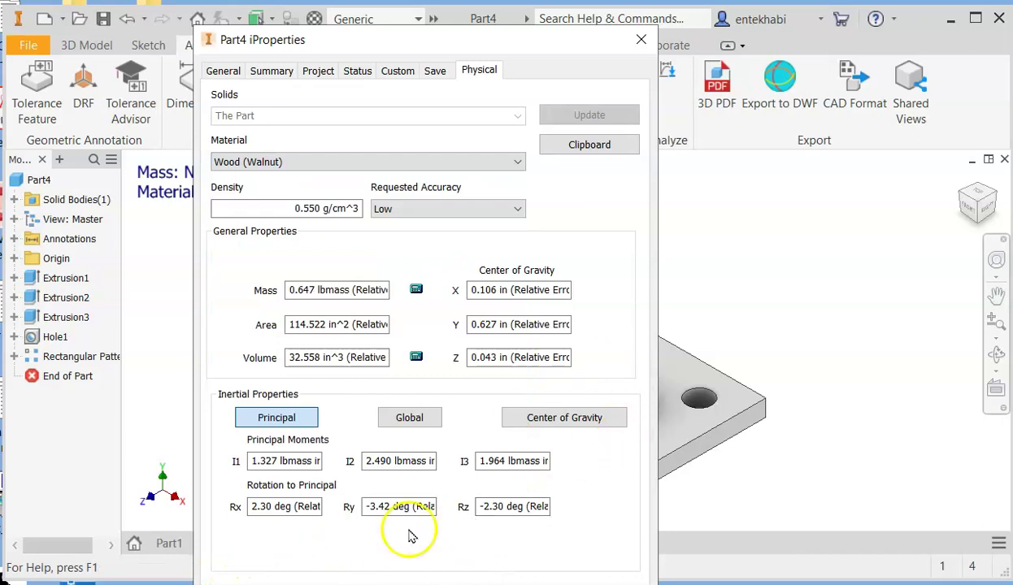